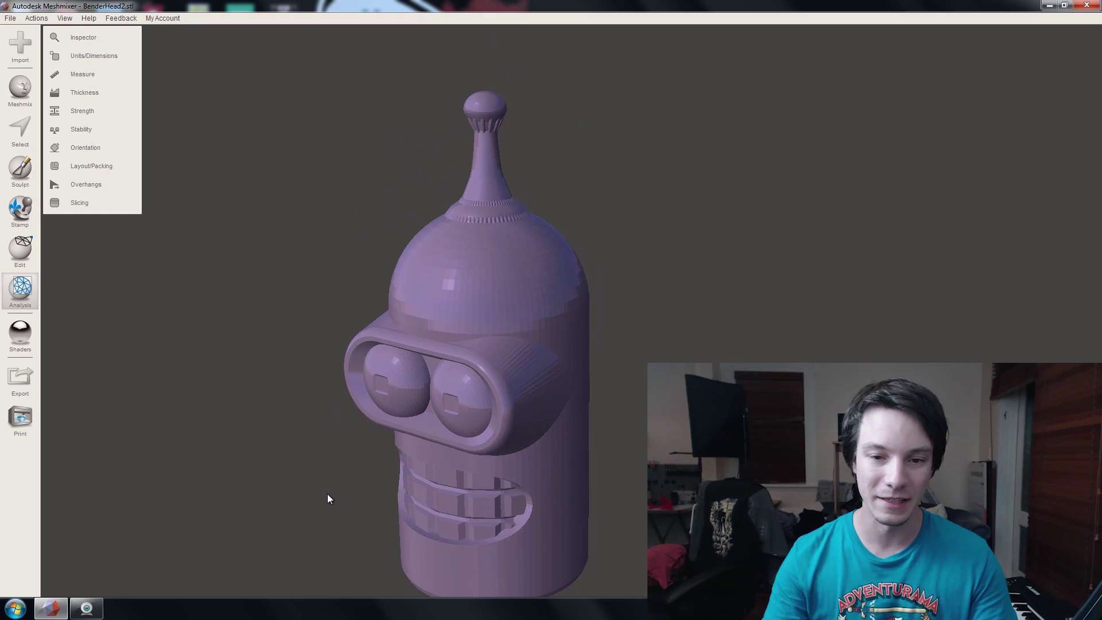
right_drag(327, 494, 432, 481)
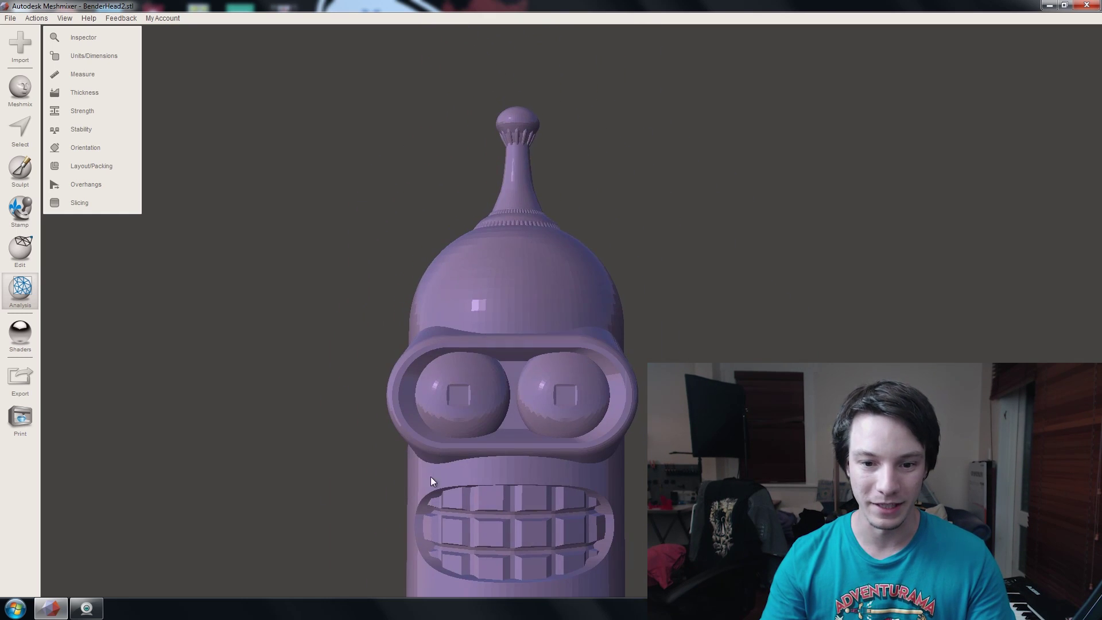
middle_drag(433, 481, 425, 440)
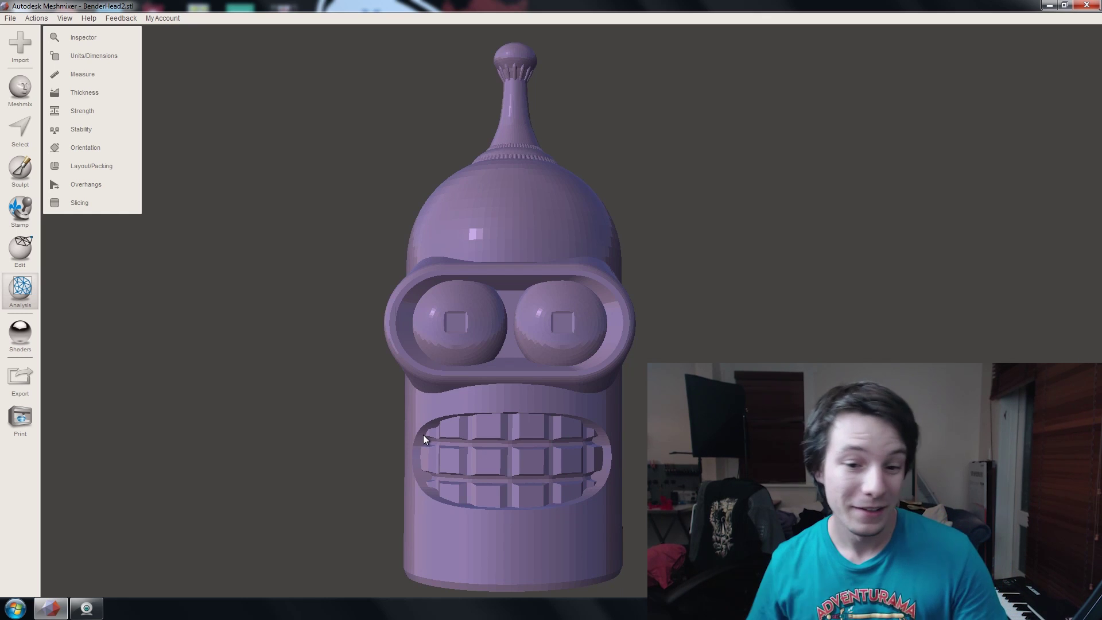
right_drag(361, 439, 388, 381)
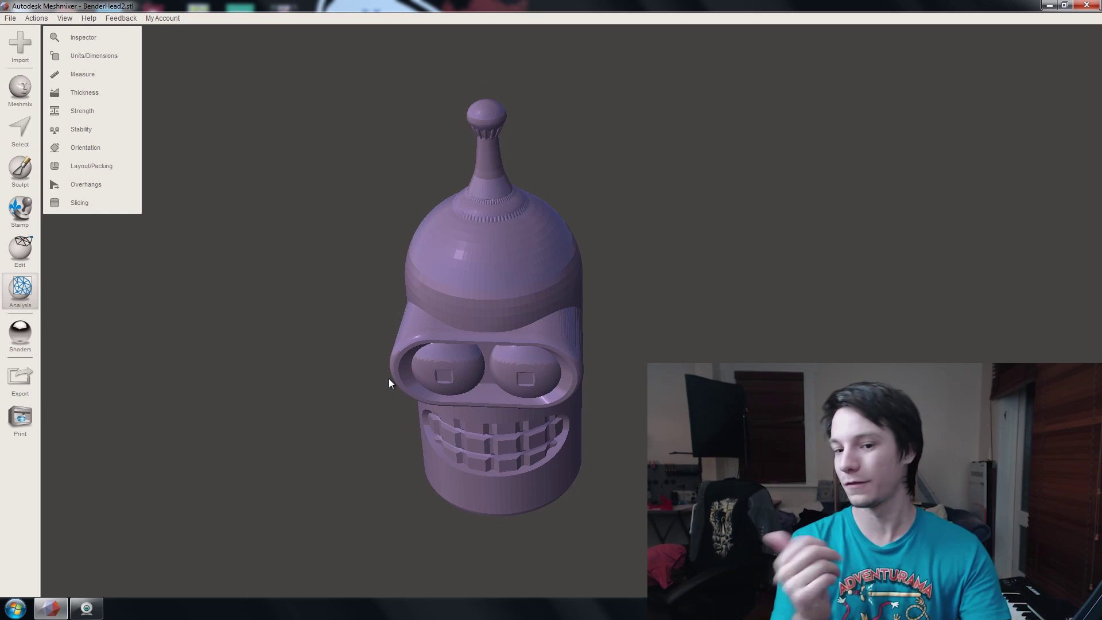
middle_drag(446, 311, 460, 327)
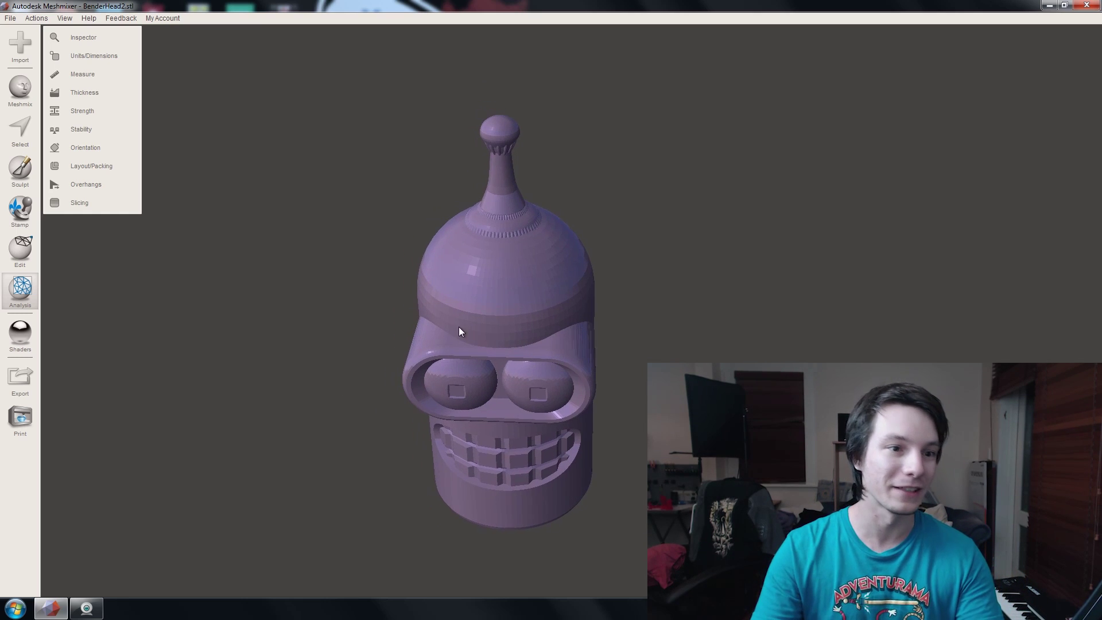
- Start a plane cut across the head at eye level and flip it to keep the lower part
mouse_move(26, 246)
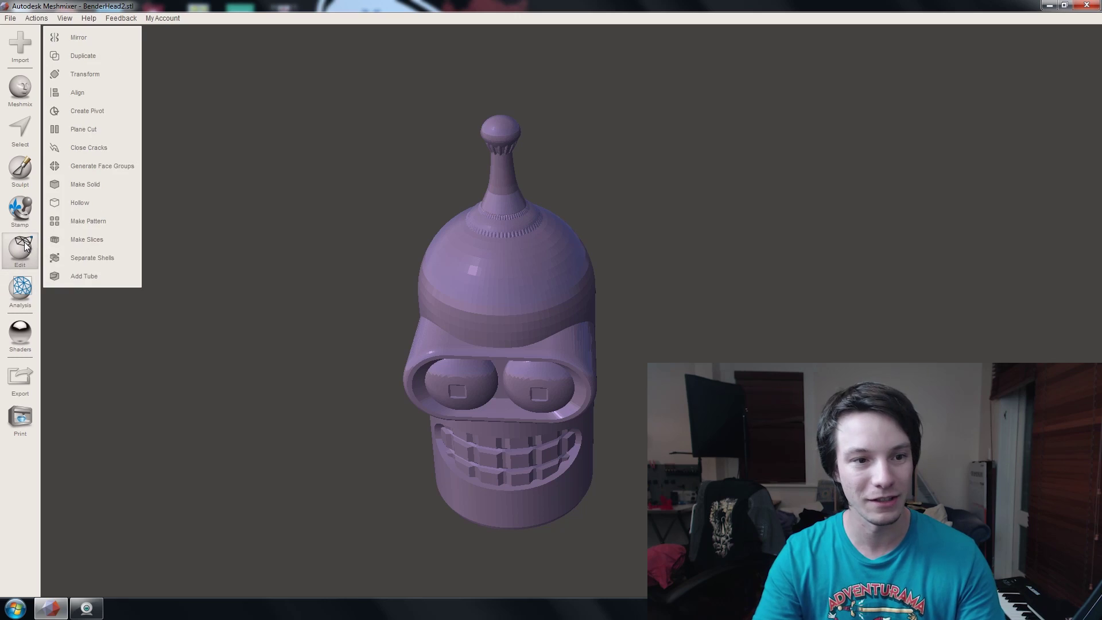
click(78, 130)
right_drag(592, 312, 593, 296)
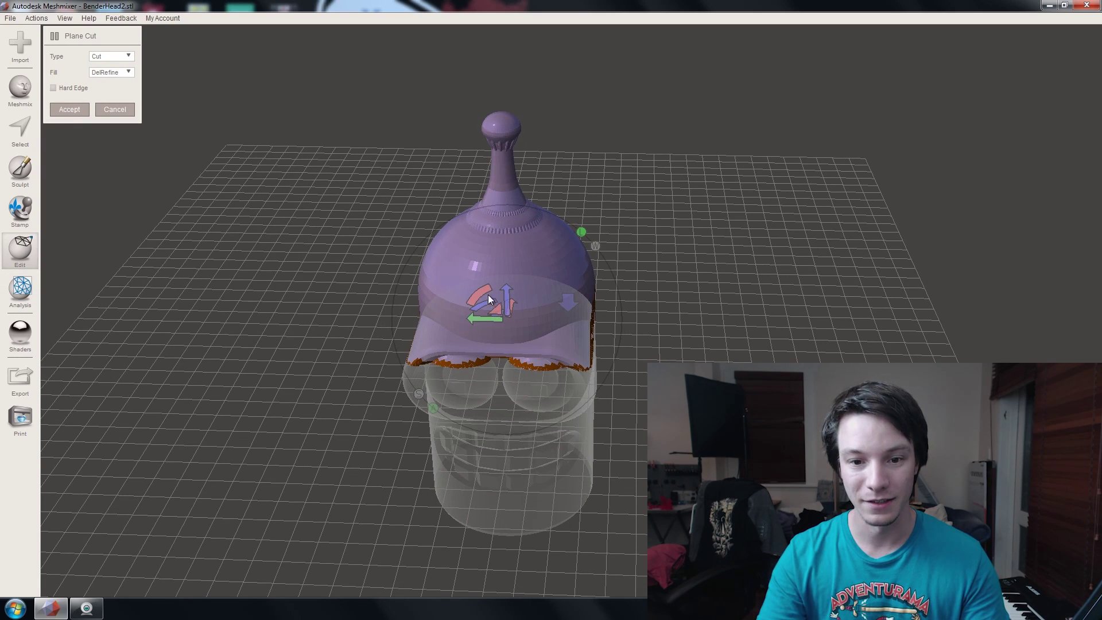
drag(506, 294, 516, 387)
click(580, 390)
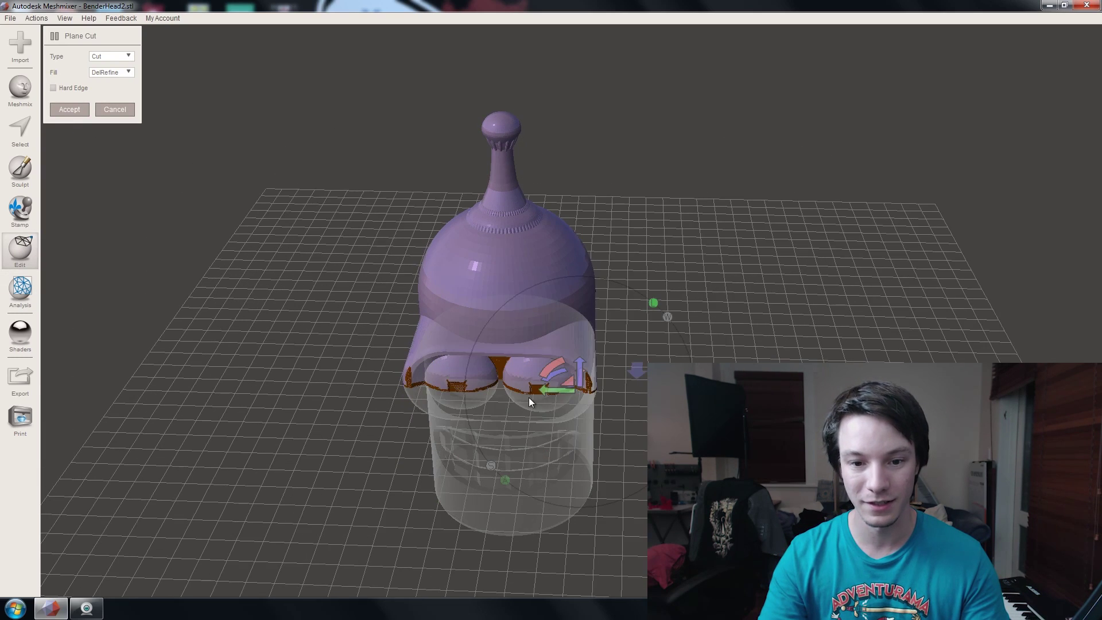
click(636, 372)
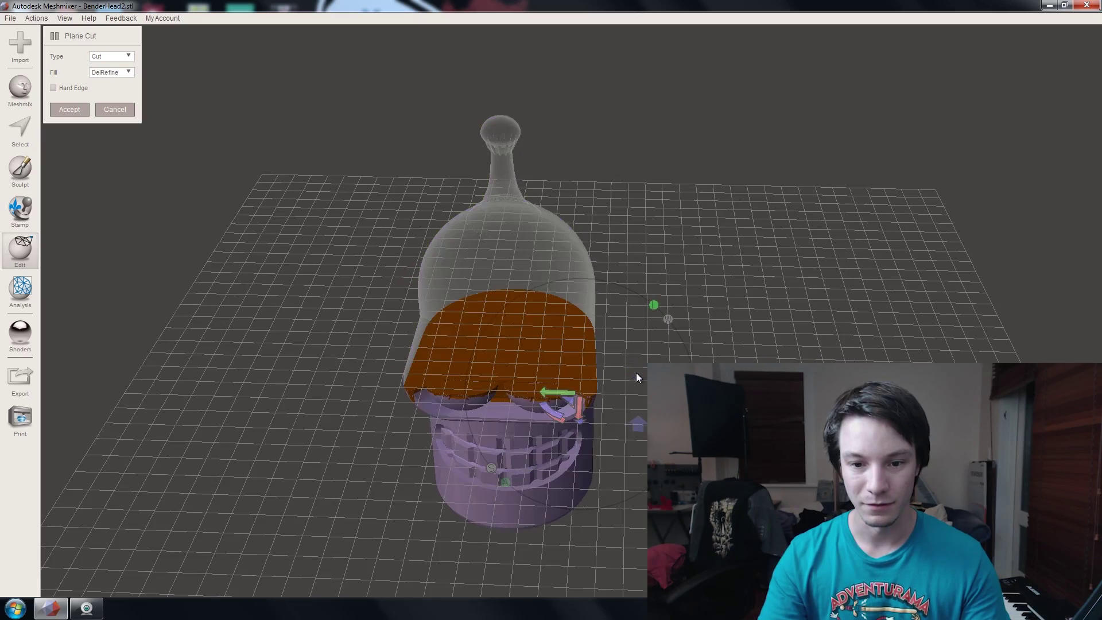
- Shift the cutting plane between the mouth and the eyes to examine the head's cross-section
right_drag(636, 373, 522, 432)
scroll(412, 446, up, 5)
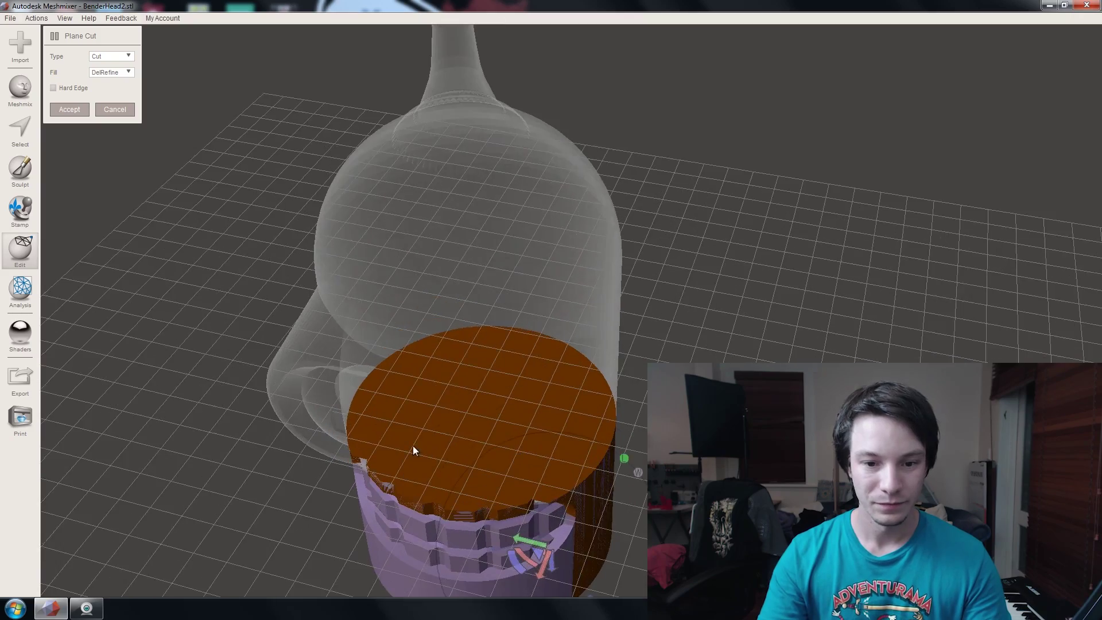
right_drag(412, 446, 463, 433)
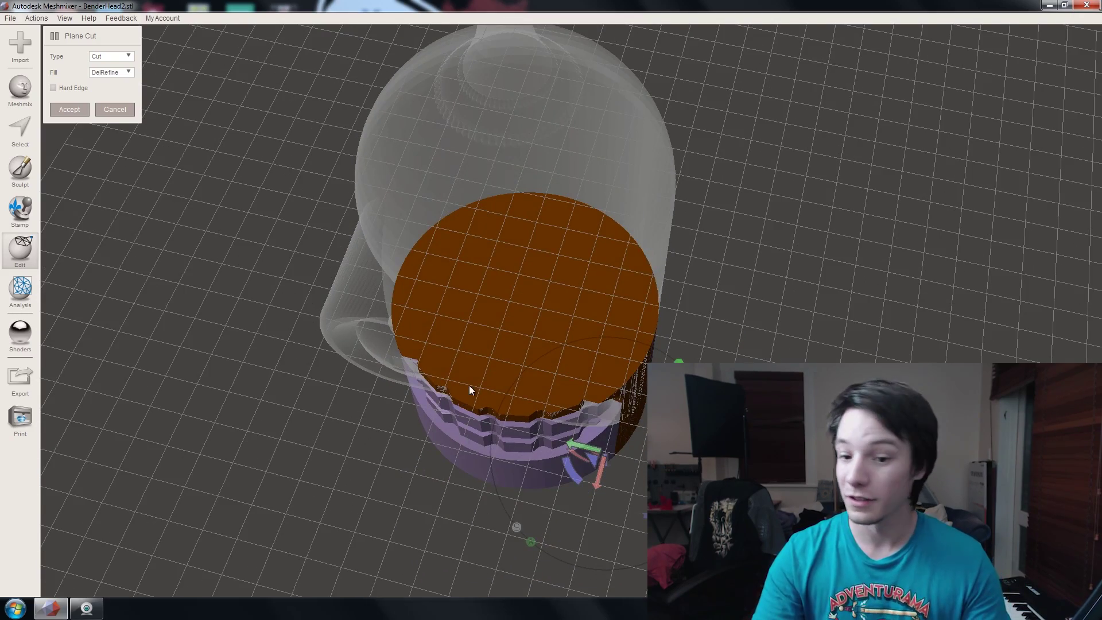
right_drag(564, 486, 592, 428)
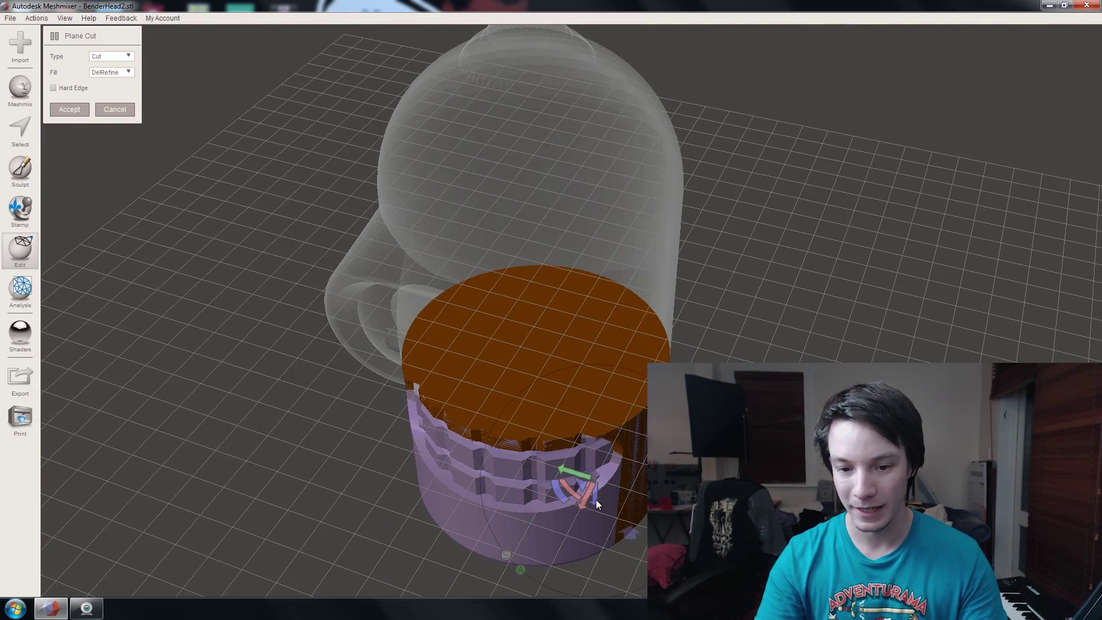
drag(596, 500, 596, 429)
scroll(433, 355, up, 5)
right_drag(415, 379, 292, 373)
right_drag(497, 380, 626, 326)
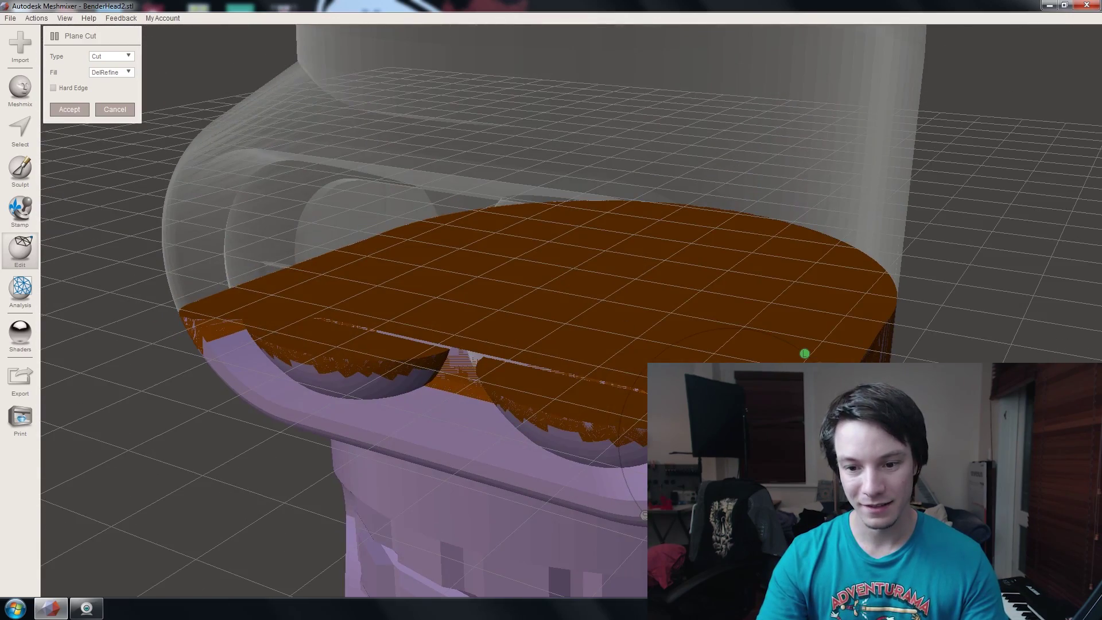
- Raise the cutting plane to the upper part of the eyeballs to inspect the internal geometry there
drag(810, 471, 810, 379)
right_drag(419, 322, 646, 418)
drag(729, 488, 732, 410)
mouse_move(637, 382)
right_down()
mouse_move(556, 336)
mouse_move(635, 396)
right_up()
right_drag(747, 454, 729, 396)
drag(728, 396, 728, 389)
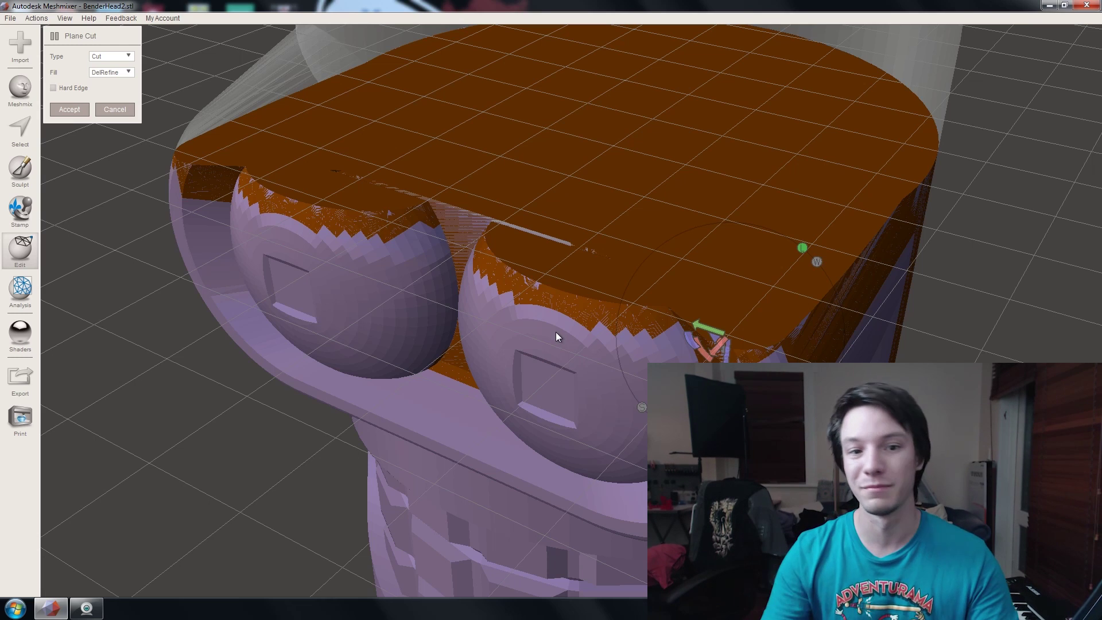
- Lower the cutting plane to the middle of the eyes, examine where eyeballs and socket meet, and cancel the plane cut
drag(727, 351, 722, 401)
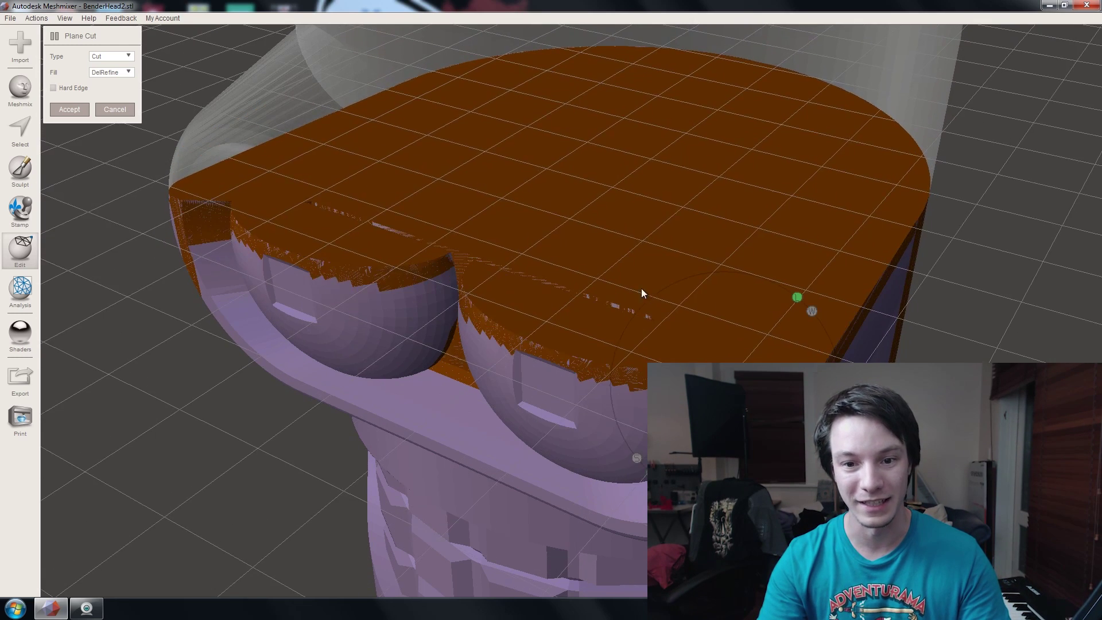
right_drag(642, 288, 572, 367)
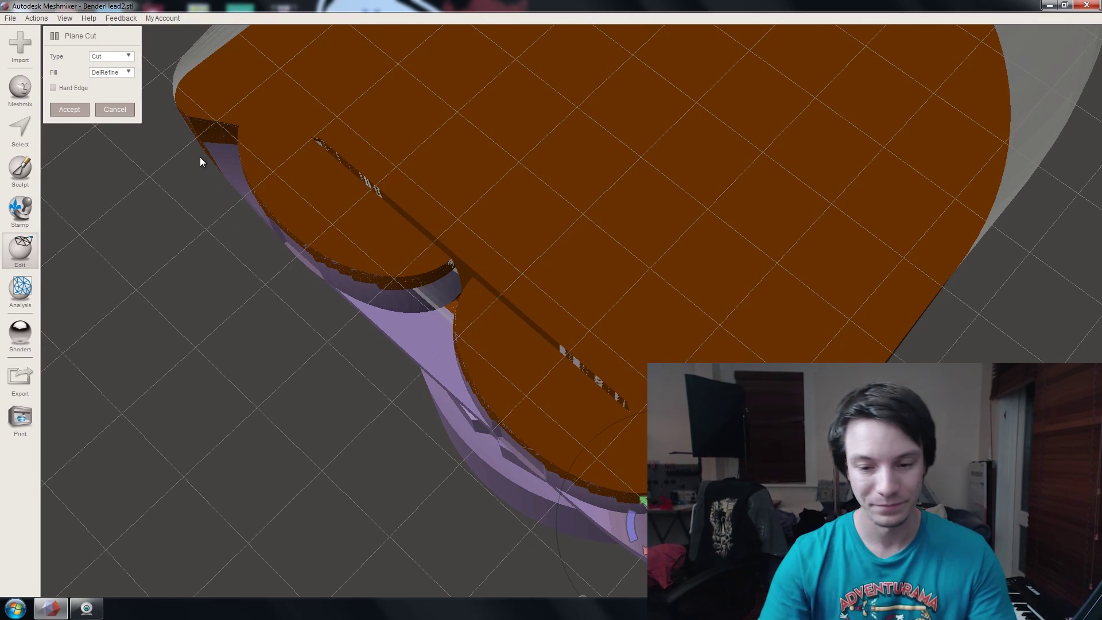
right_drag(200, 157, 359, 269)
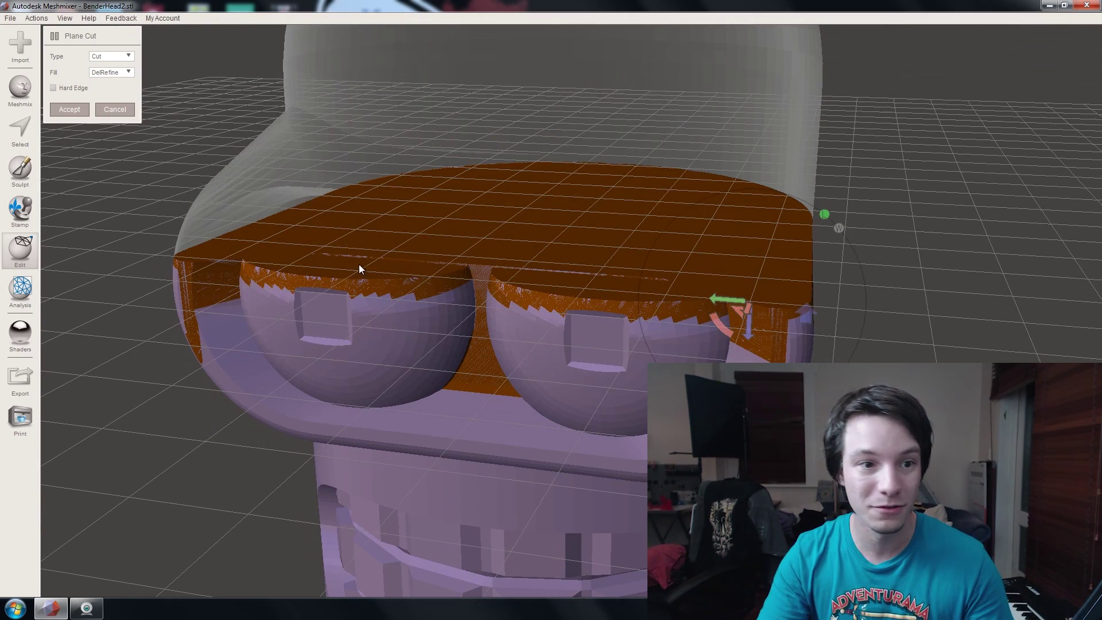
click(108, 111)
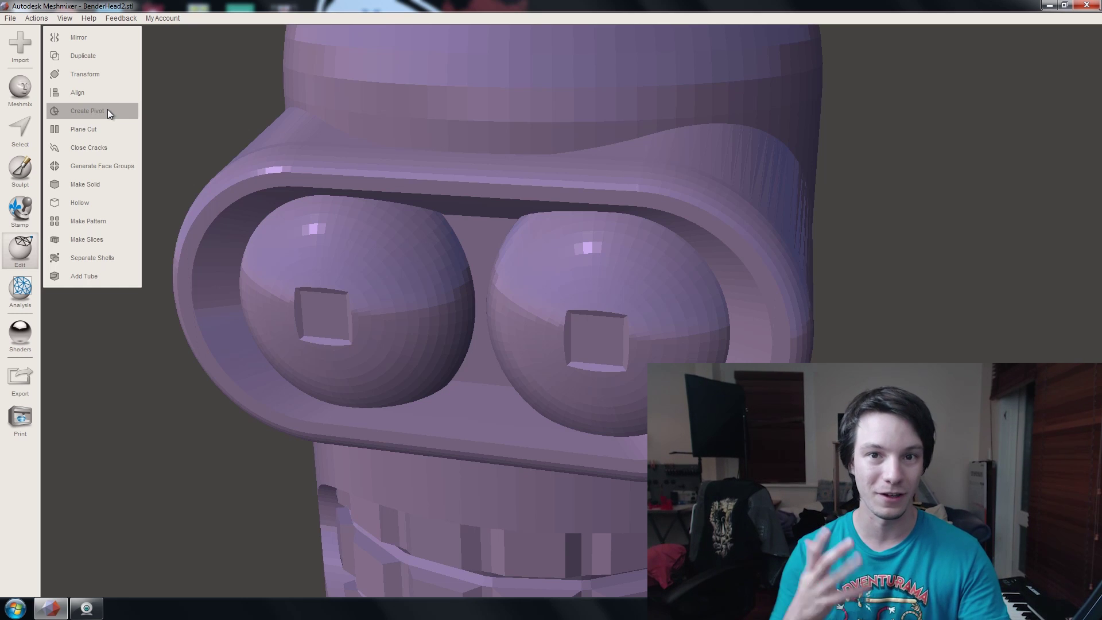
- Generate face groups on the whole head model using the default angle threshold
scroll(401, 192, down, 5)
middle_drag(400, 193, 398, 252)
right_drag(398, 253, 610, 286)
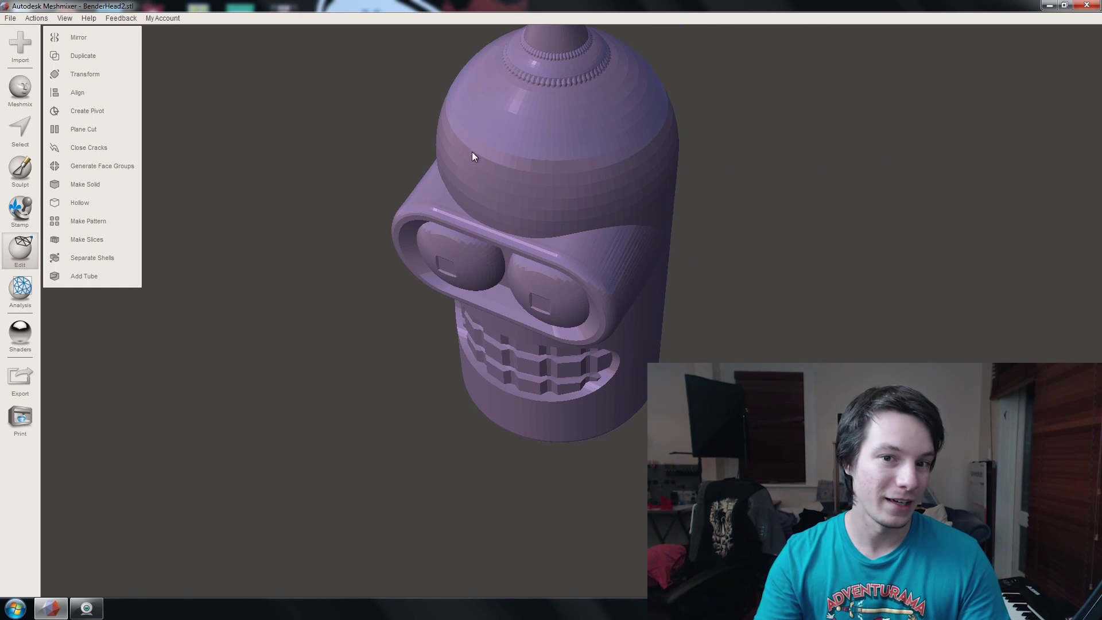
right_drag(472, 153, 450, 218)
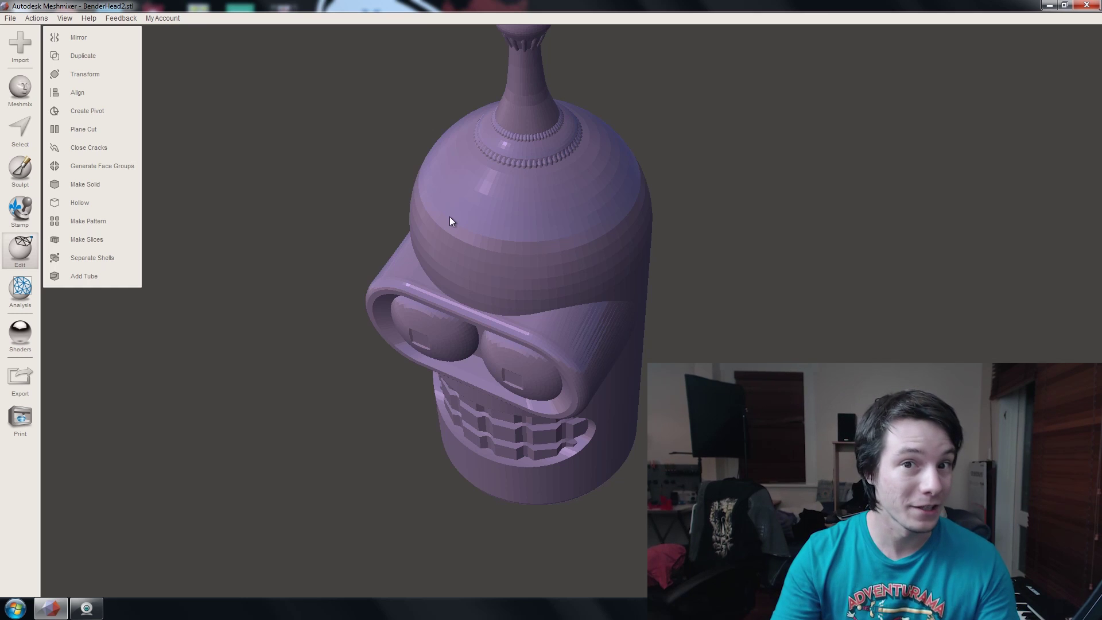
click(121, 168)
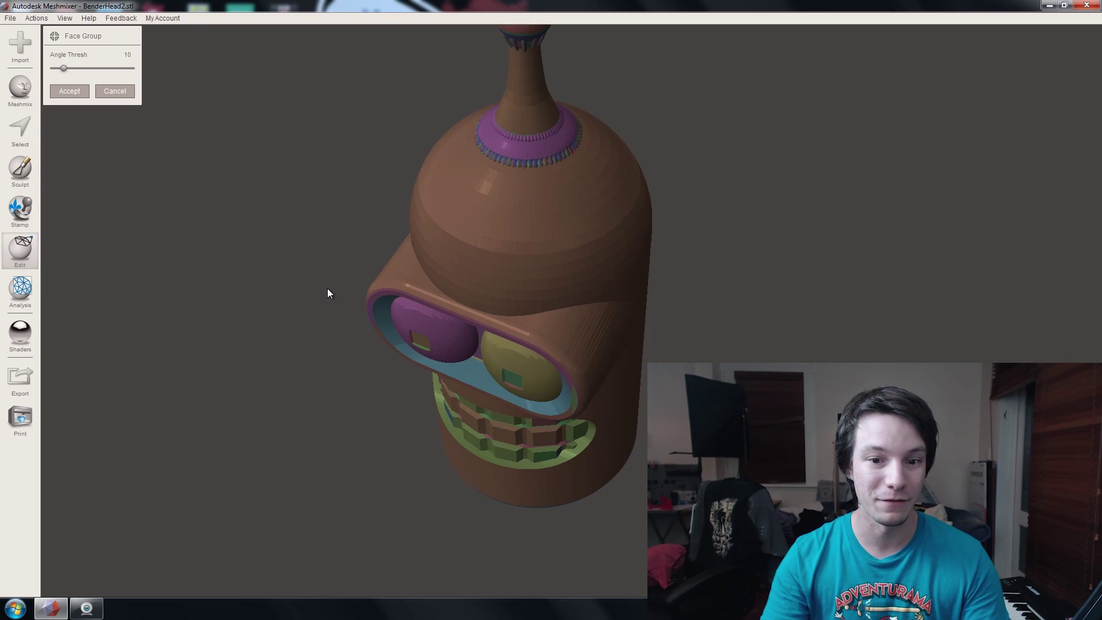
right_drag(328, 288, 420, 258)
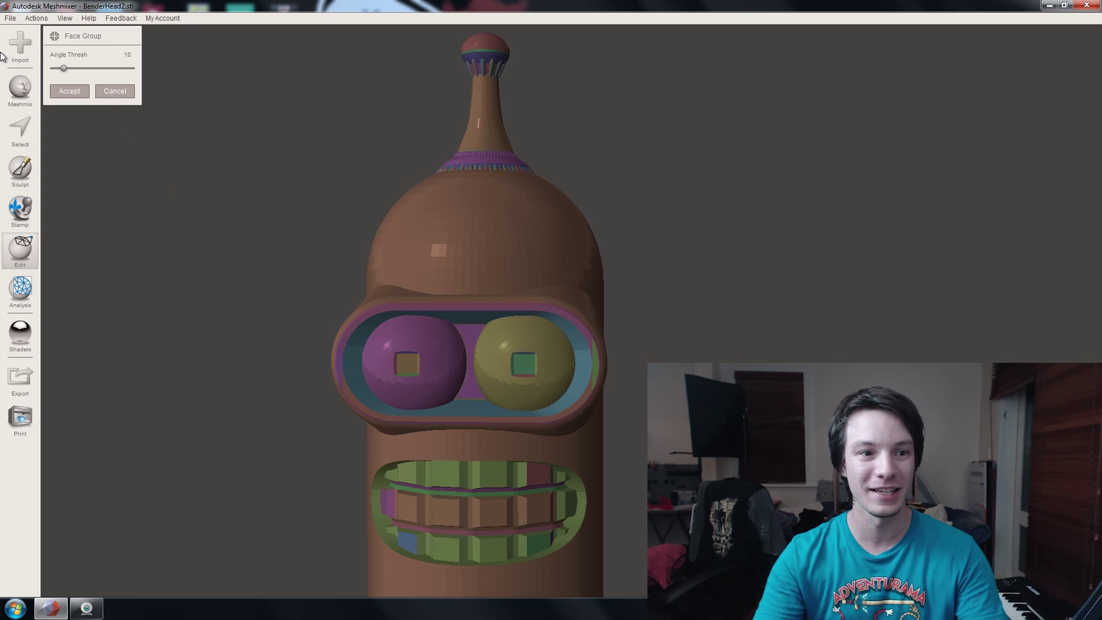
- Raise the face group angle threshold to 70.72 and check the grouping around the eyes
drag(64, 68, 123, 75)
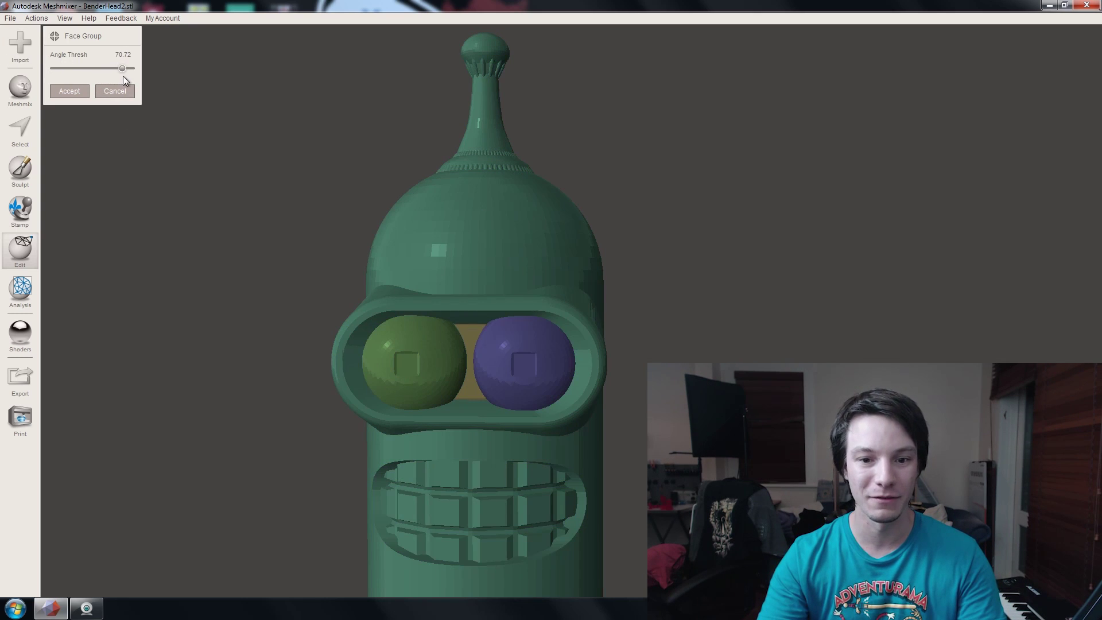
right_drag(229, 192, 337, 199)
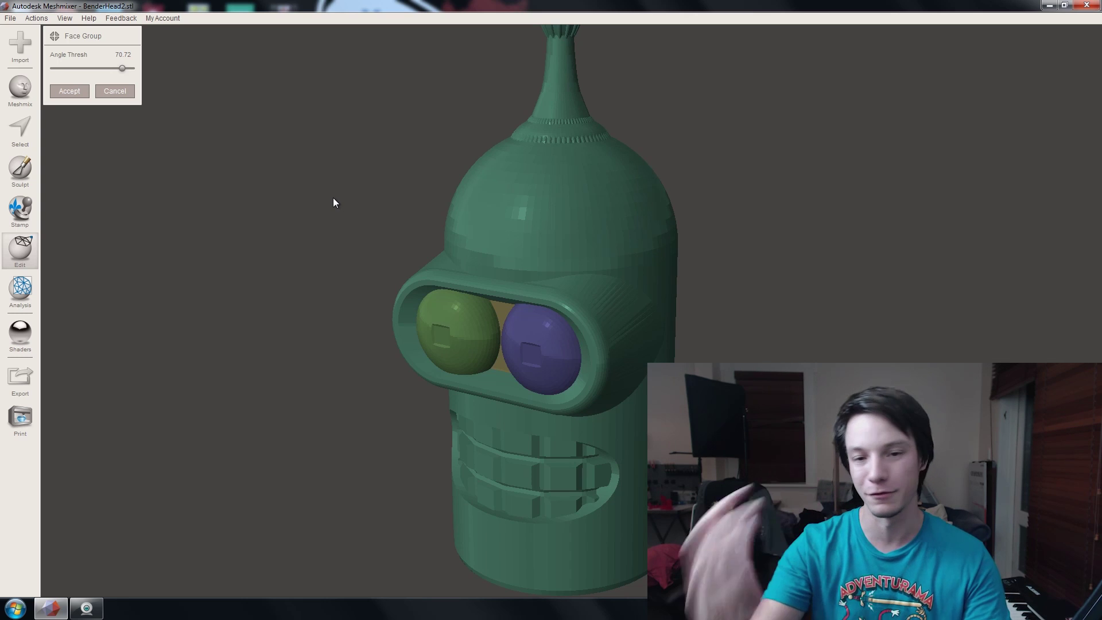
scroll(407, 334, up, 4)
middle_drag(407, 335, 449, 322)
right_drag(449, 322, 429, 249)
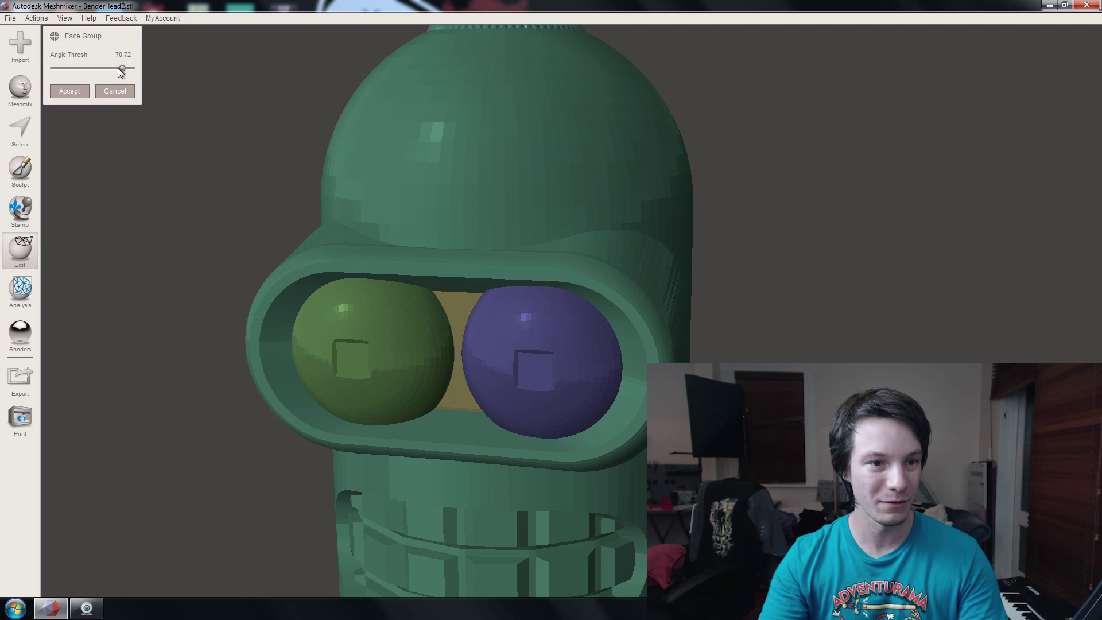
- Lower the face group angle threshold to 3.48 and check the grouping over the head
drag(117, 71, 57, 68)
scroll(205, 157, down, 5)
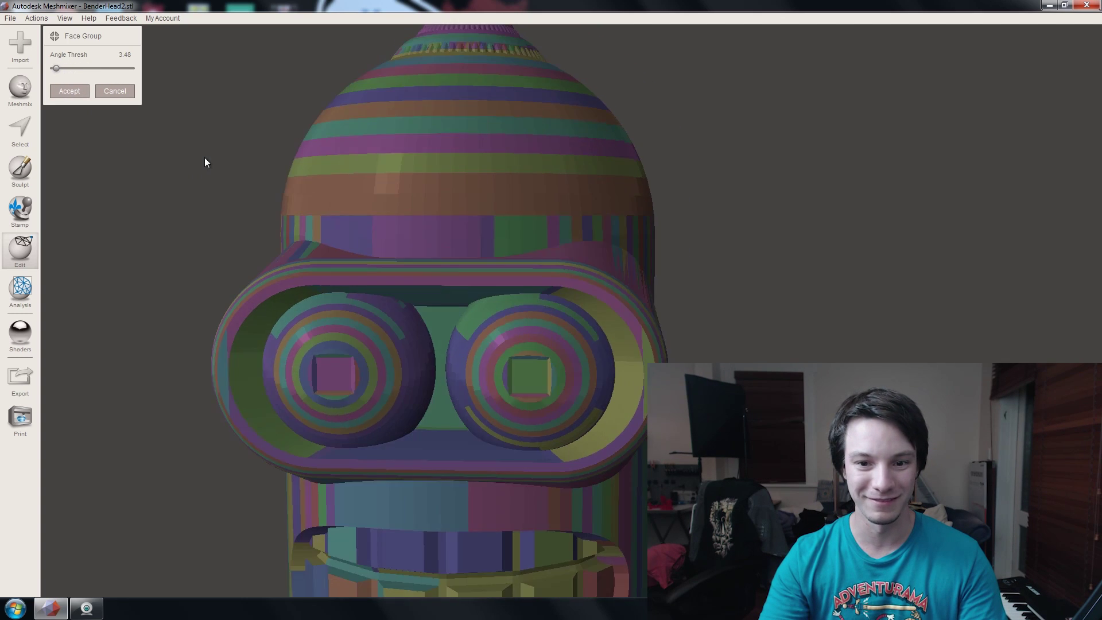
scroll(356, 337, up, 2)
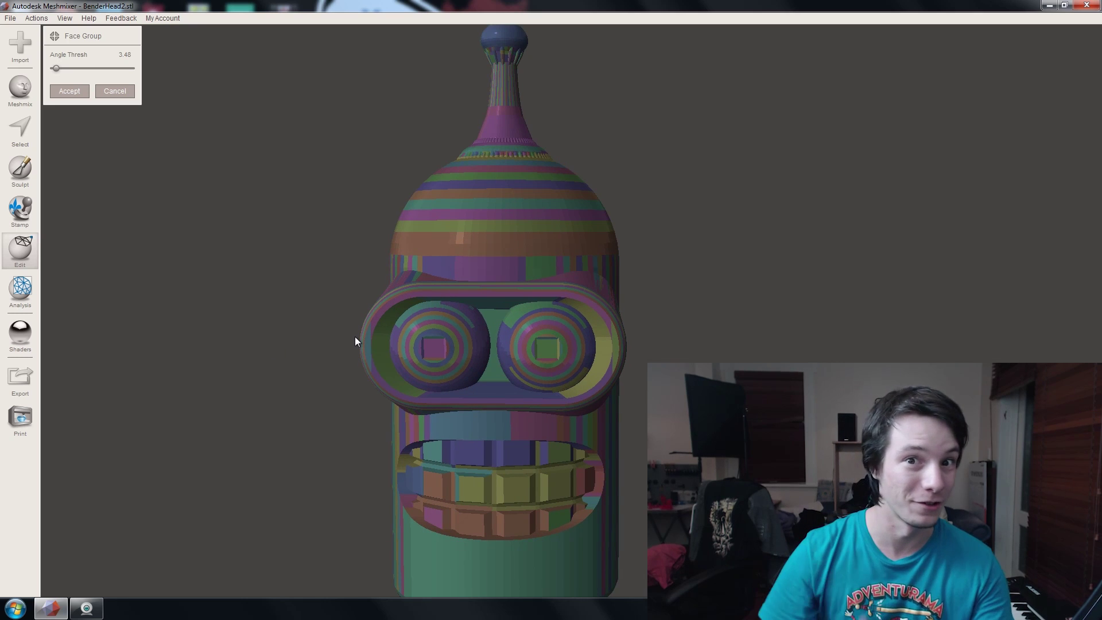
scroll(278, 327, up, 2)
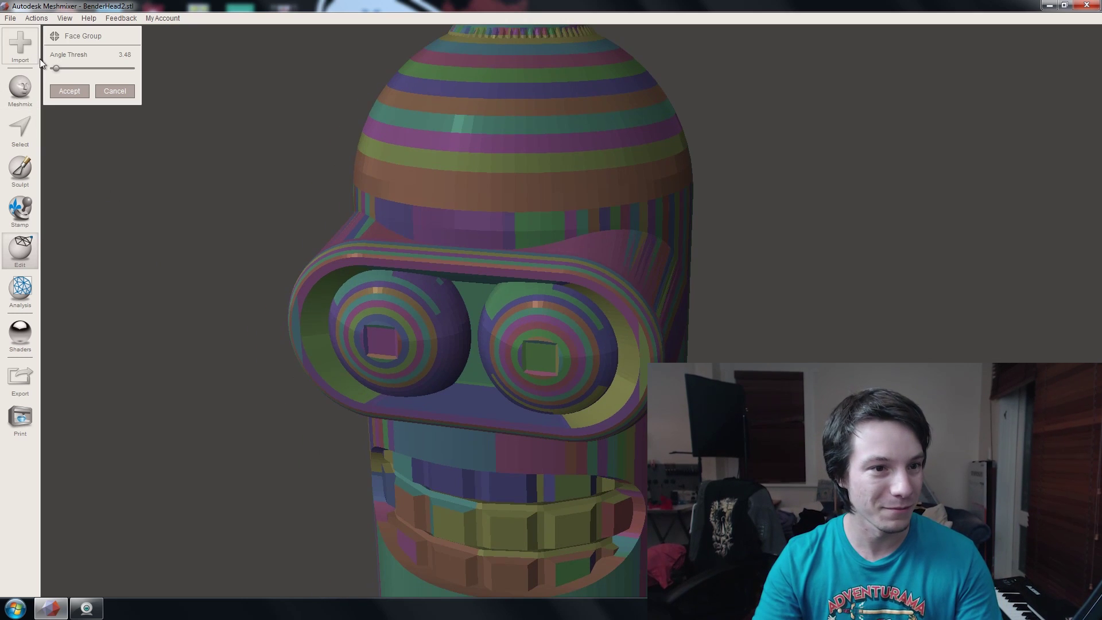
- Set the face group angle threshold to 9.86 and accept the generated face groups
drag(56, 69, 64, 68)
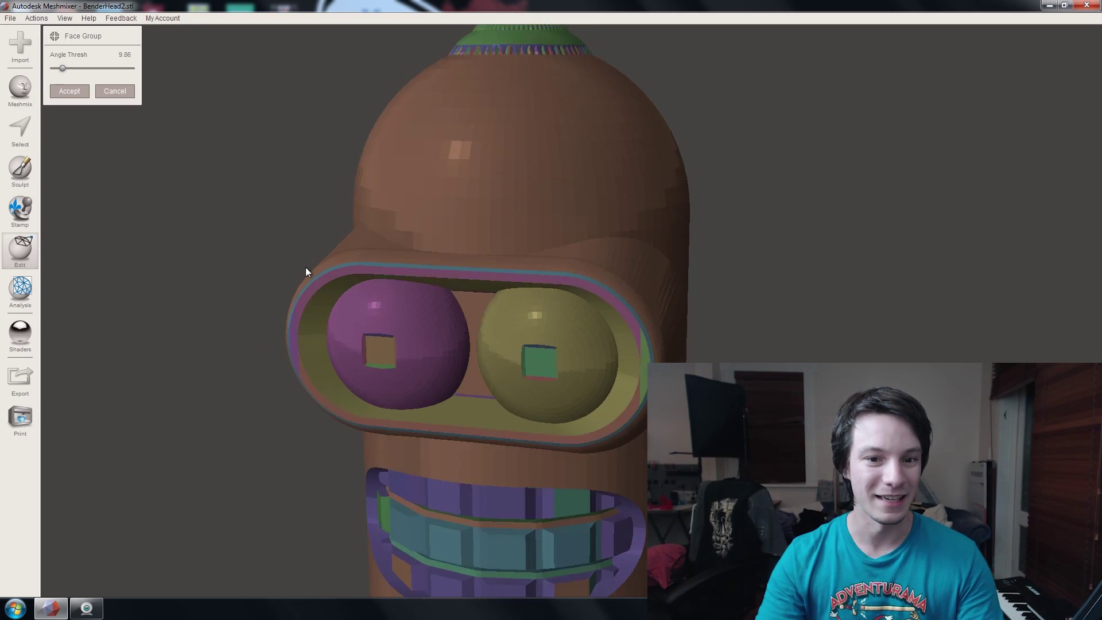
click(77, 90)
right_drag(432, 273, 458, 280)
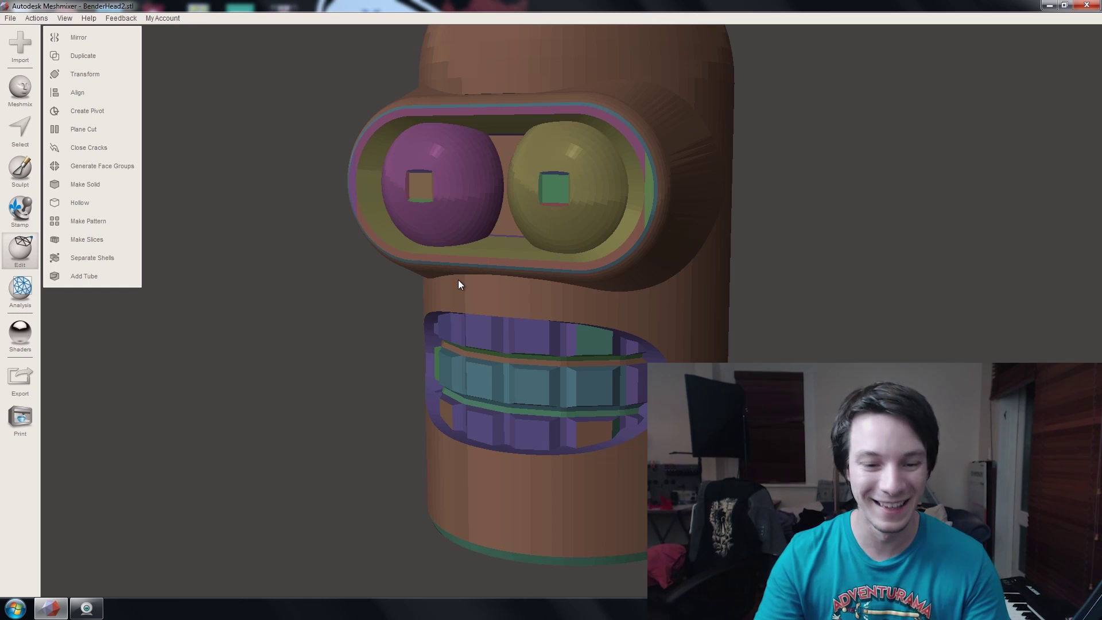
right_drag(464, 281, 329, 391)
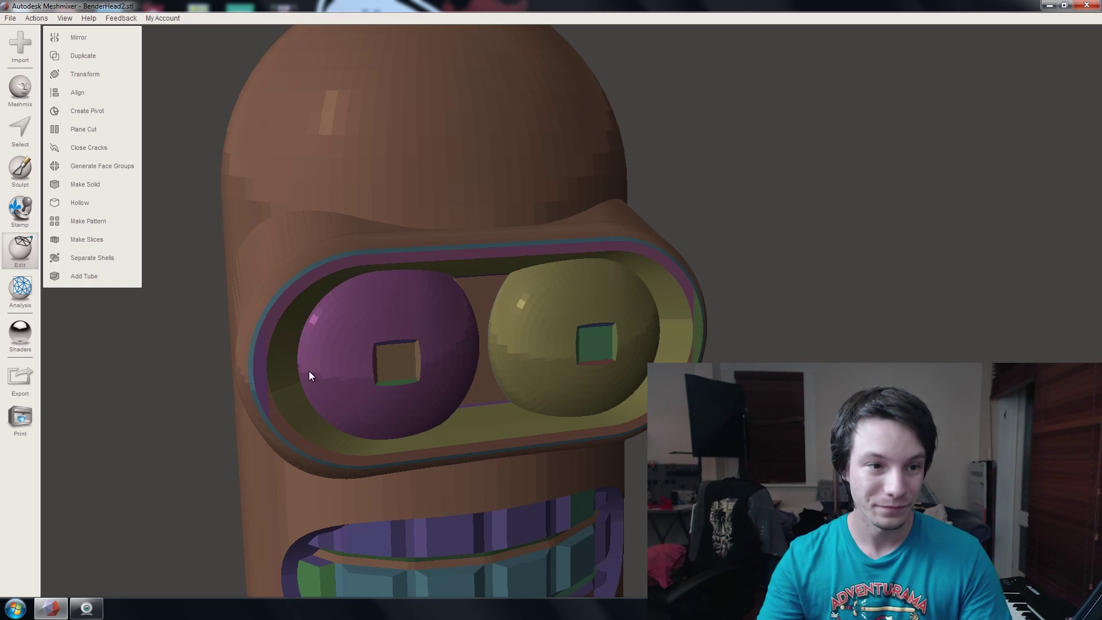
- Select the flat inner face closing off the eye area from inside the head with brush size 11 and delete it
key(s)
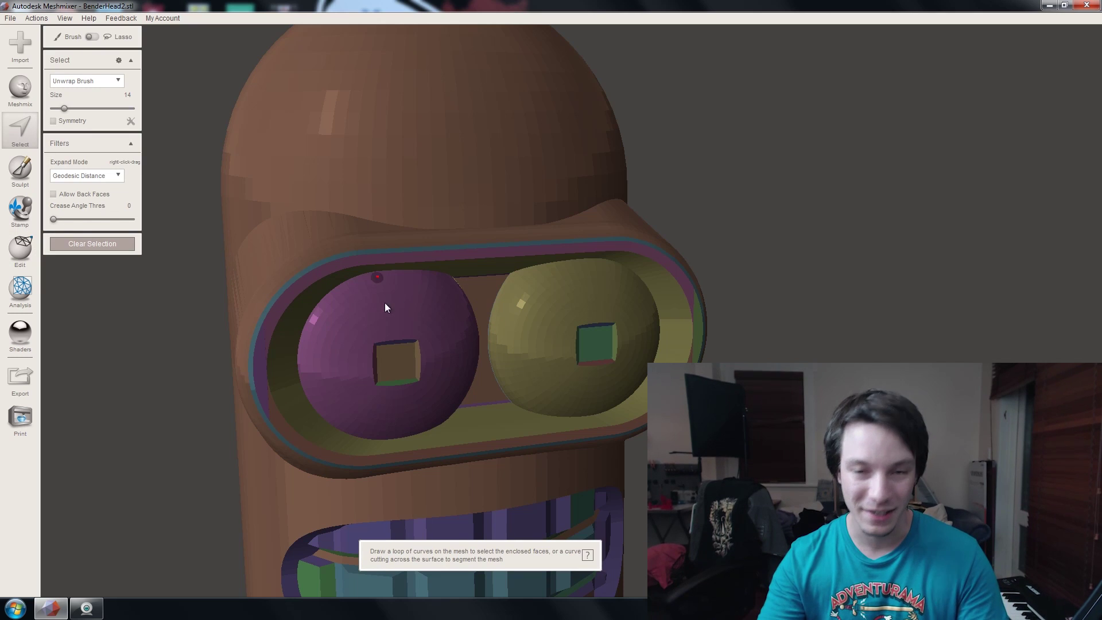
right_drag(298, 346, 594, 302)
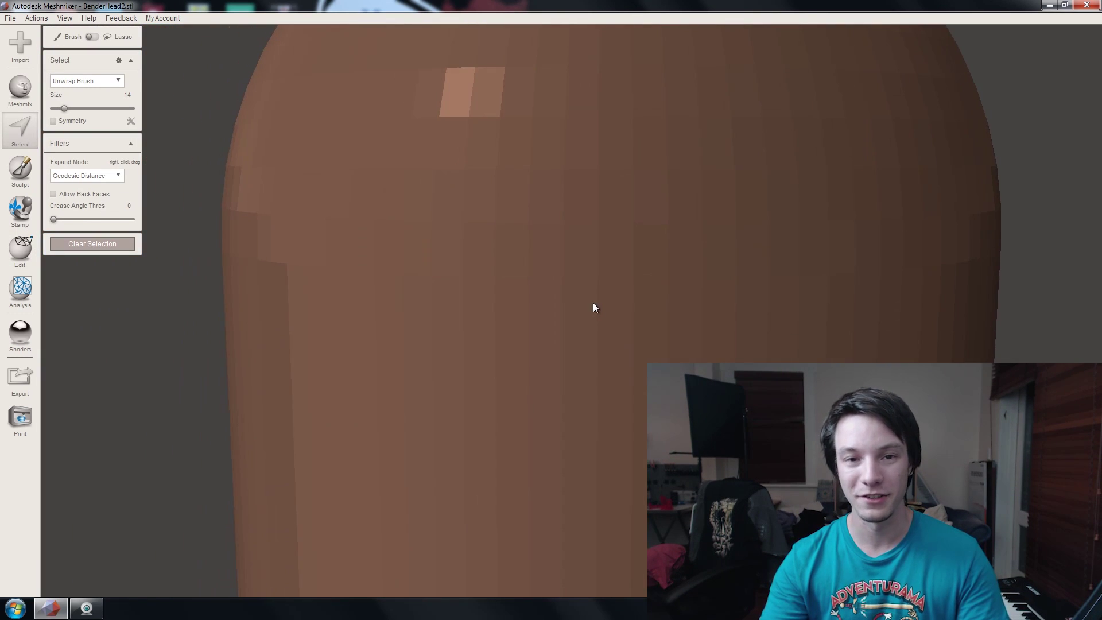
middle_drag(587, 339, 575, 281)
scroll(693, 357, up, 6)
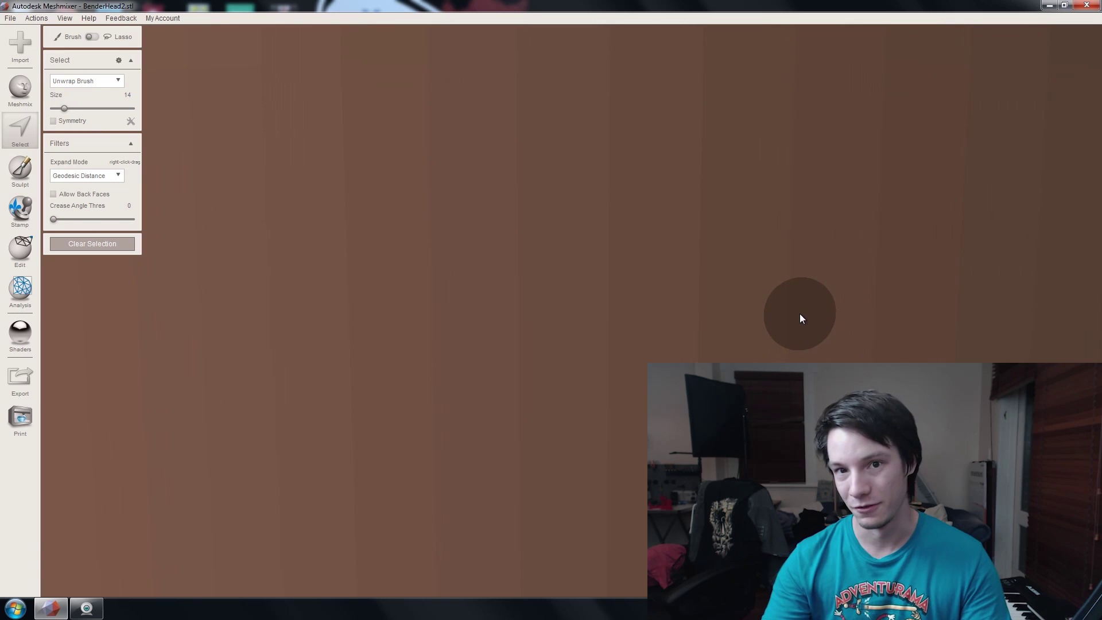
scroll(499, 143, up, 6)
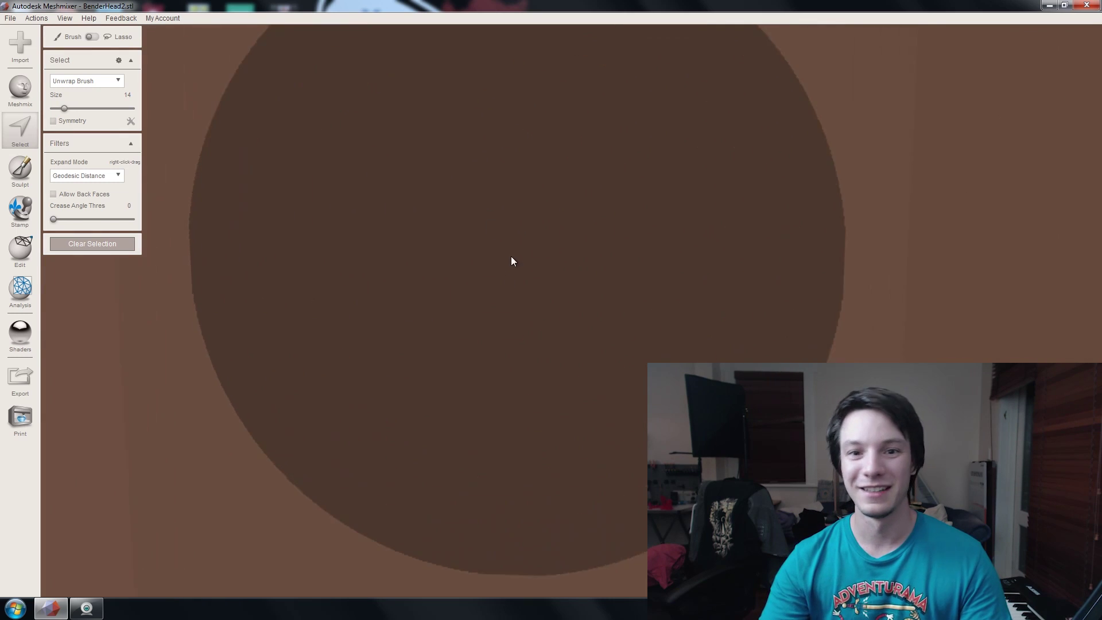
scroll(517, 232, up, 4)
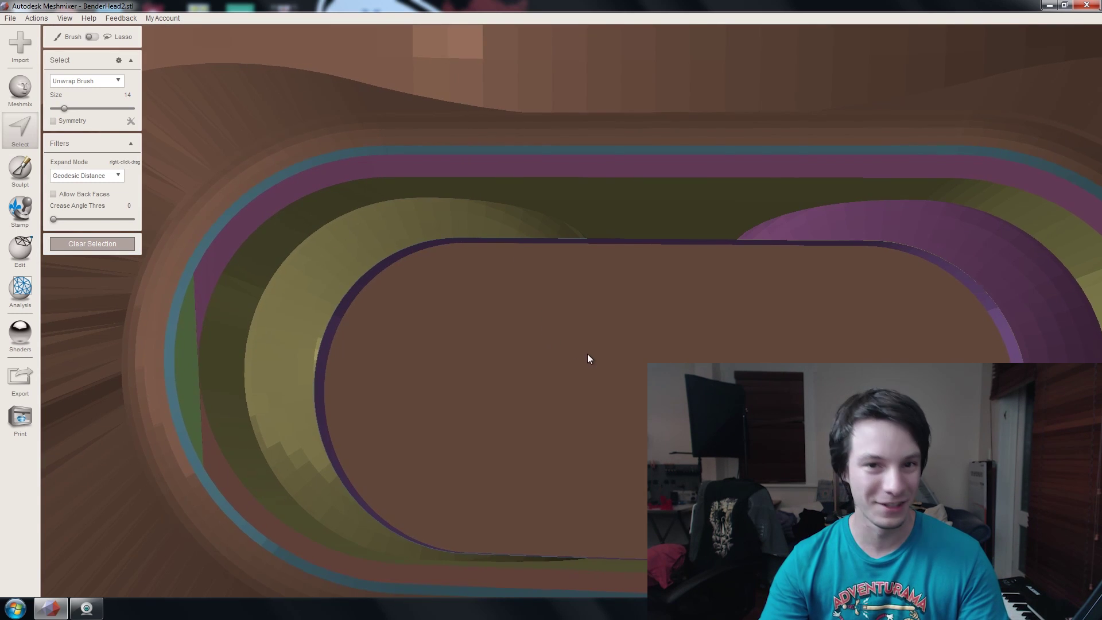
right_drag(594, 335, 571, 321)
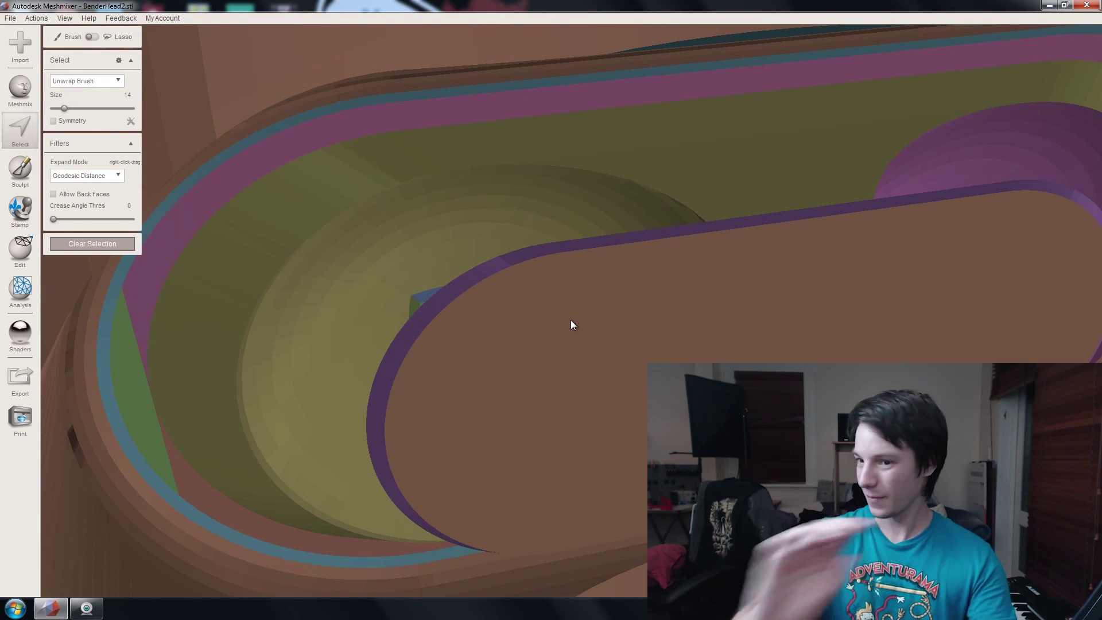
mouse_move(570, 319)
right_down()
mouse_move(577, 339)
mouse_move(565, 304)
right_up()
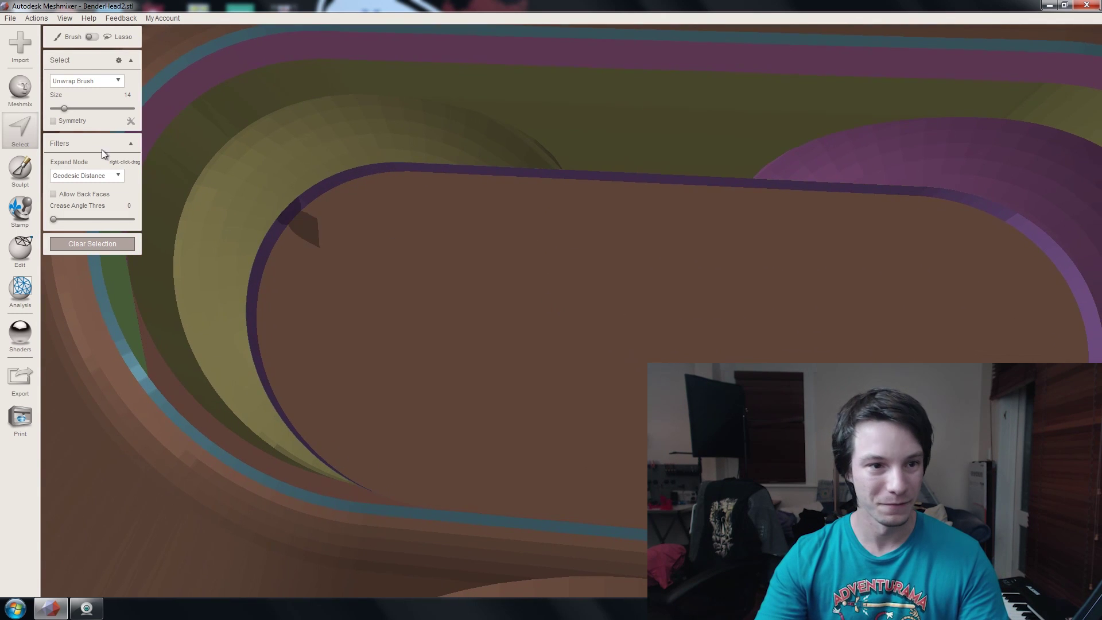
drag(63, 109, 61, 109)
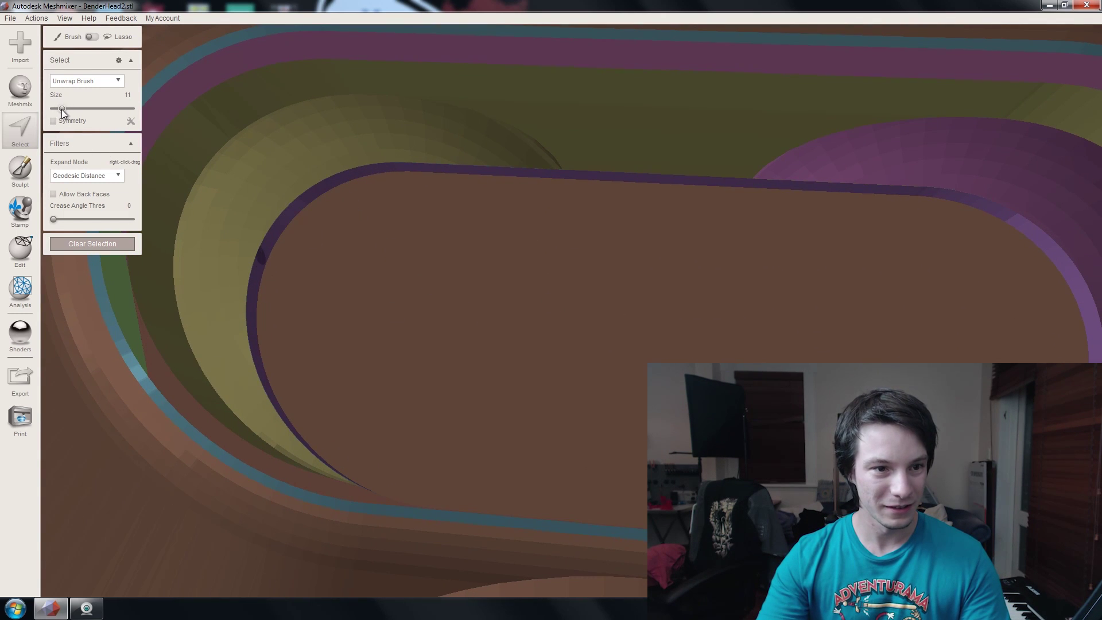
click(482, 303)
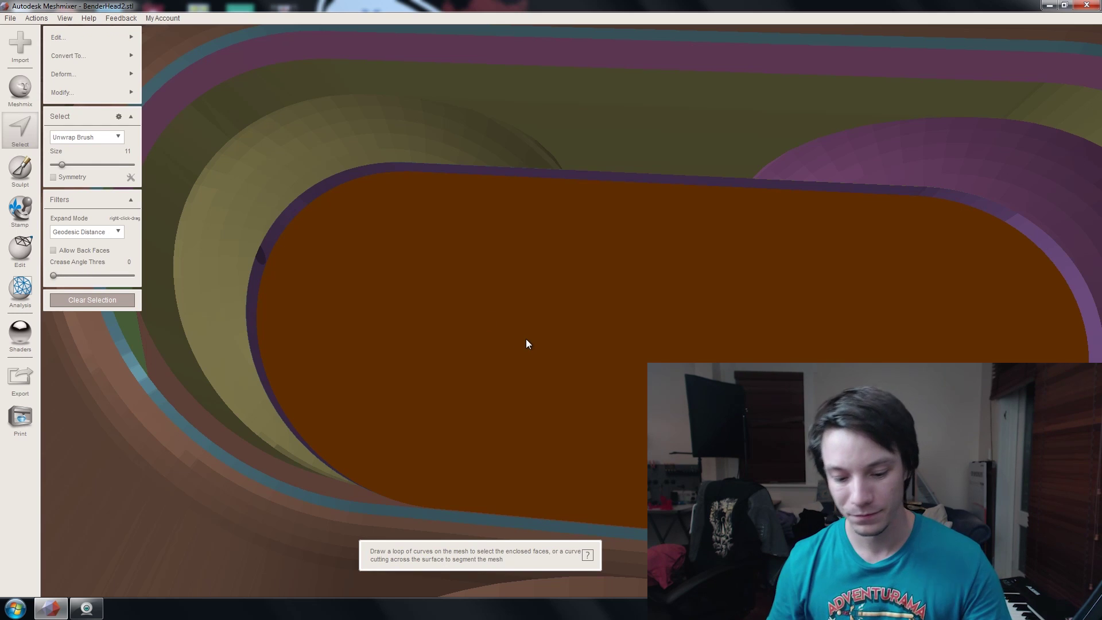
key(Escape)
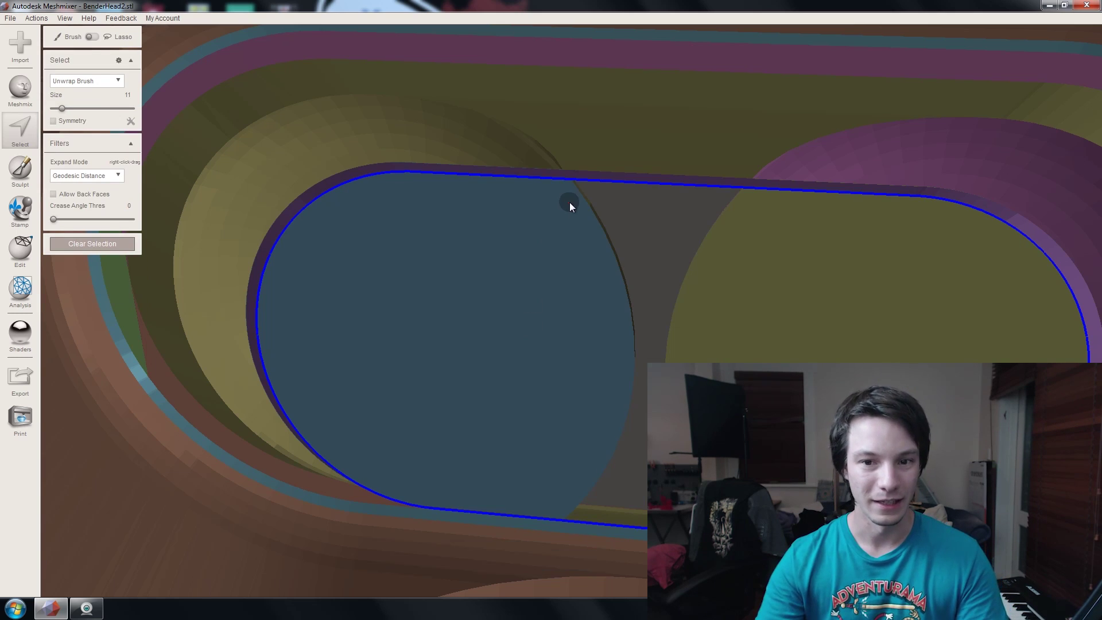
- Select the thin rim strip around the opening behind the eyes with brush size 7 and delete it
right_drag(569, 202, 612, 235)
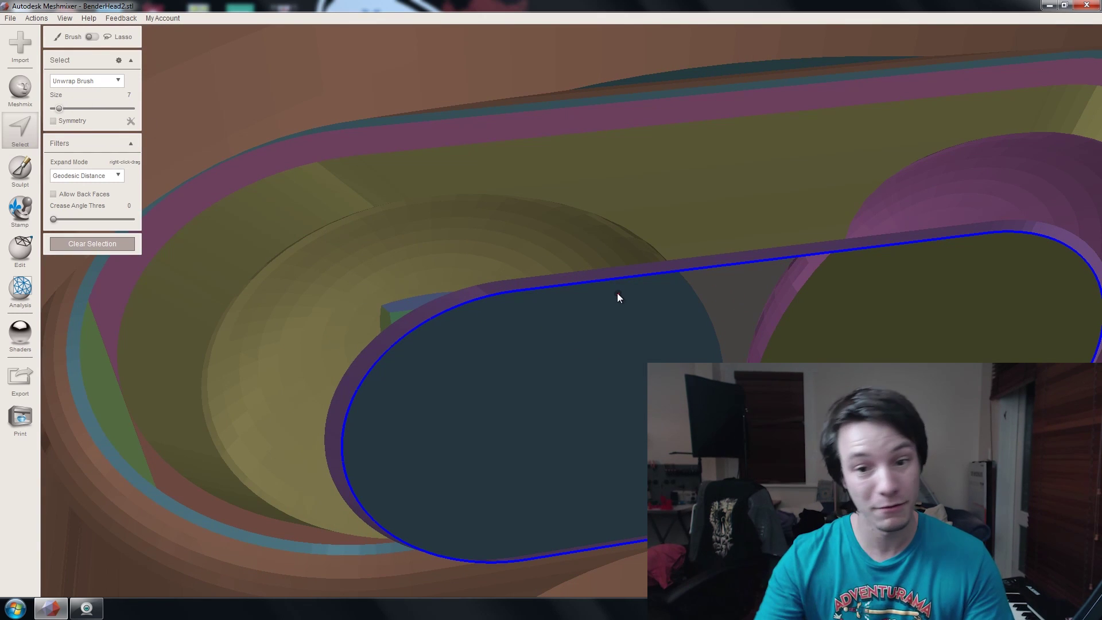
double_click(621, 271)
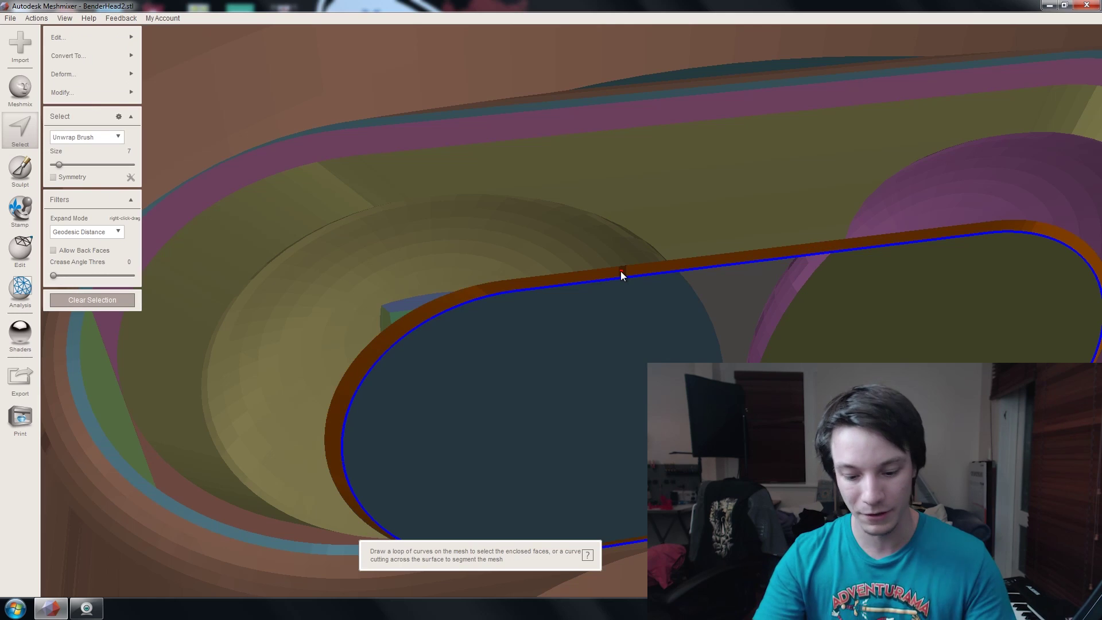
key(x)
- Select the flat blue cap covering the back of the yellow eye and delete it
mouse_move(621, 270)
right_down()
mouse_move(511, 226)
mouse_move(532, 246)
mouse_move(594, 263)
mouse_move(627, 253)
mouse_move(618, 287)
mouse_move(585, 307)
mouse_move(513, 319)
mouse_move(563, 312)
mouse_move(586, 288)
mouse_move(610, 295)
mouse_move(538, 315)
right_up()
click(532, 327)
key(Delete)
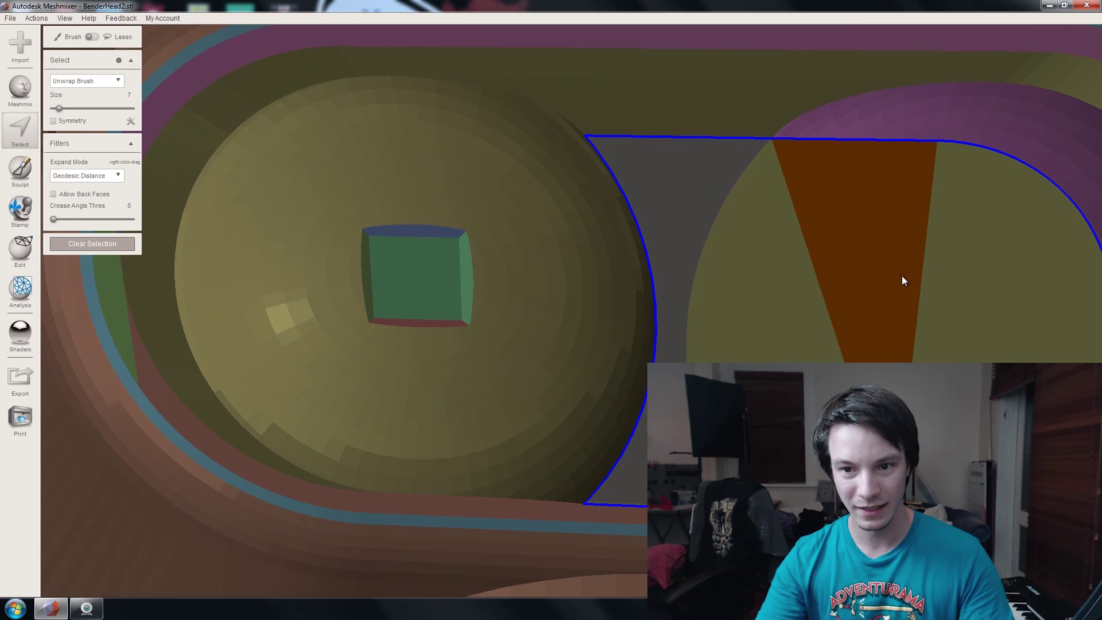
double_click(903, 276)
right_drag(671, 252, 614, 240)
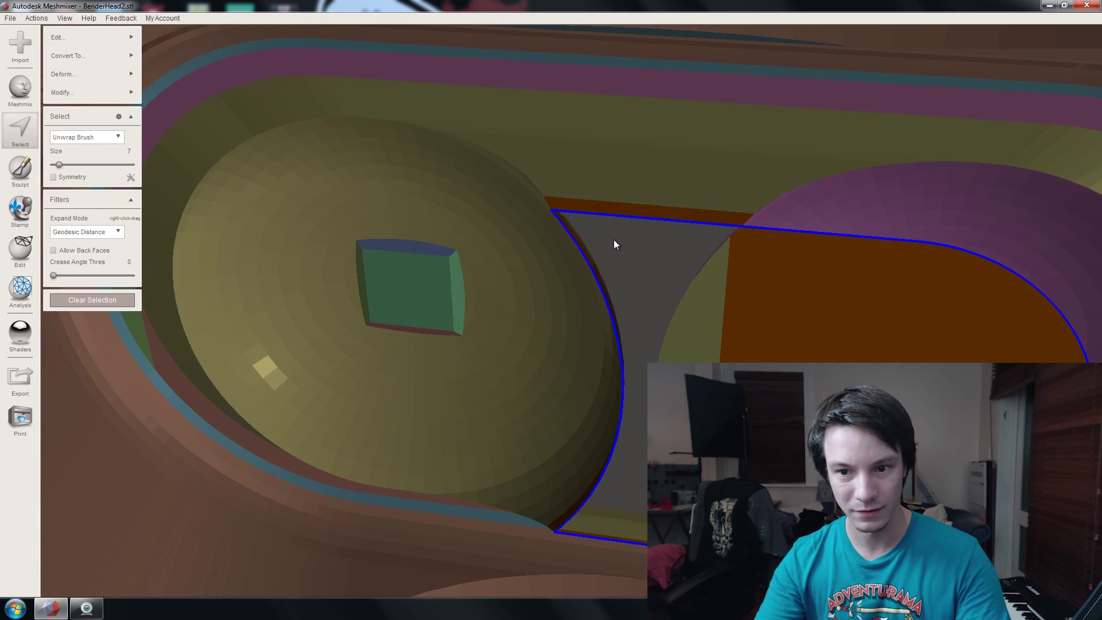
key(ctrl+z)
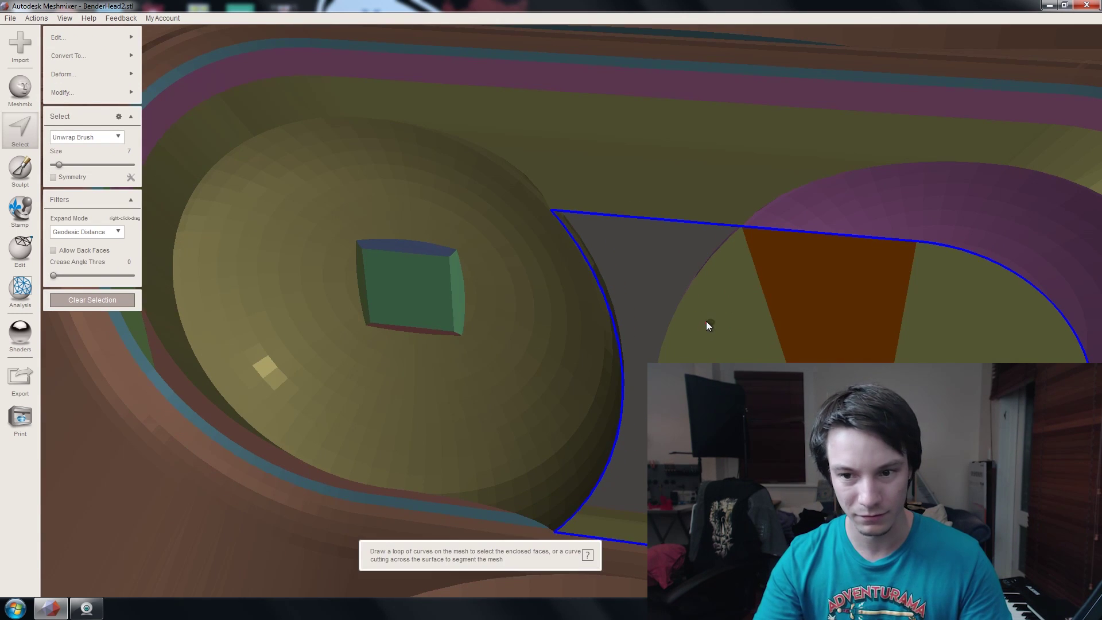
key(shift+period)
right_drag(574, 287, 577, 335)
key(ctrl+z)
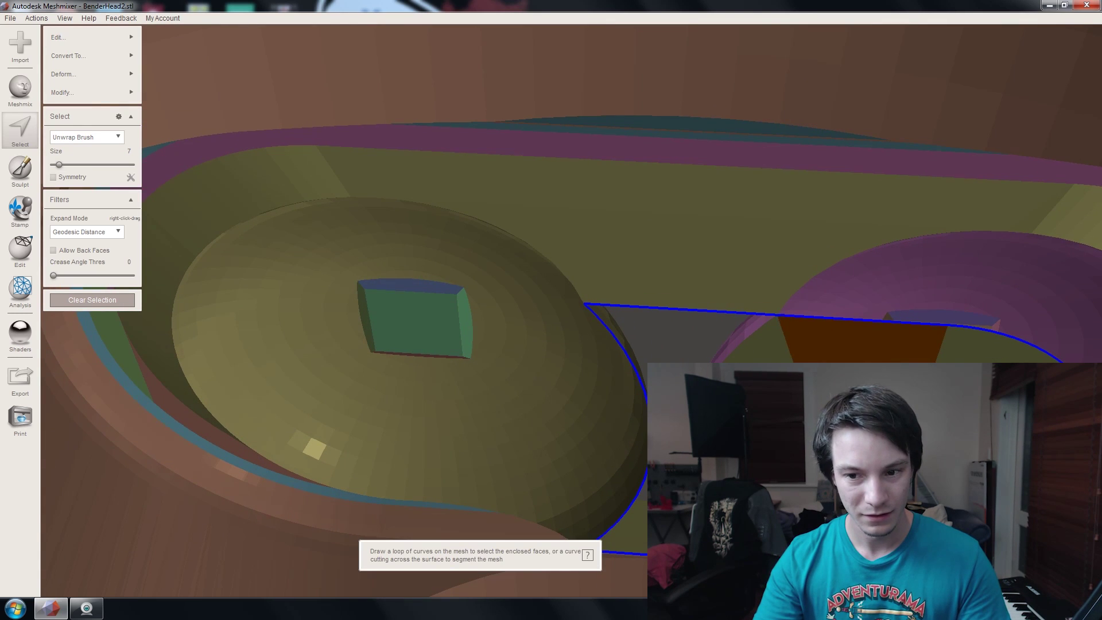
key(Escape)
- Show the mesh wireframe, then select the flat olive faces covering the back of the purple eye and delete them
click(19, 131)
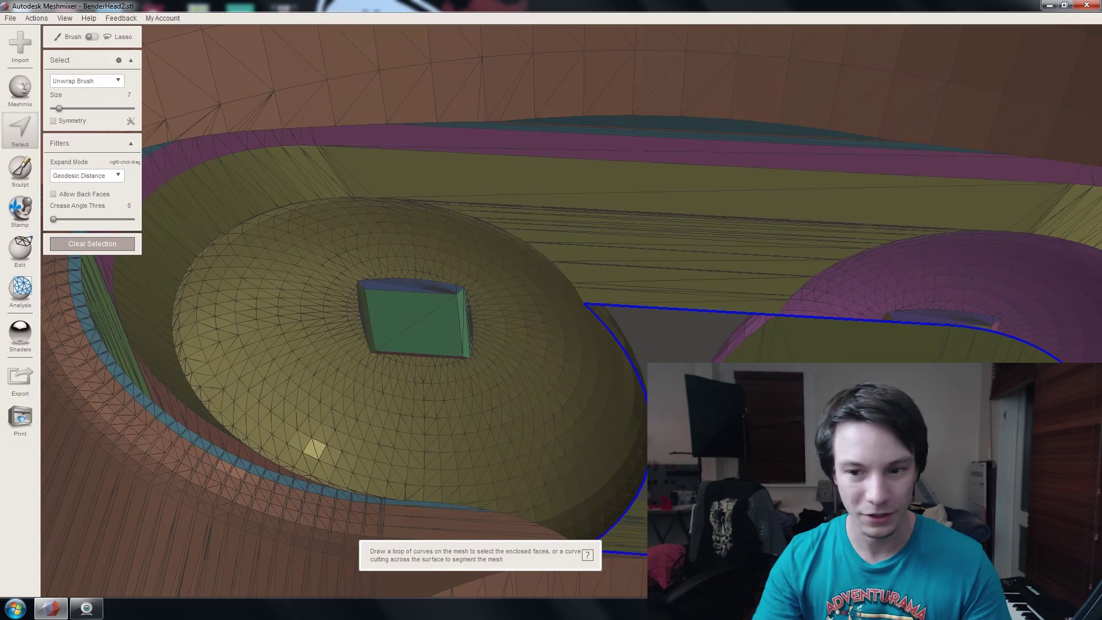
right_drag(640, 402, 752, 392)
middle_drag(753, 392, 619, 336)
right_drag(620, 340, 423, 224)
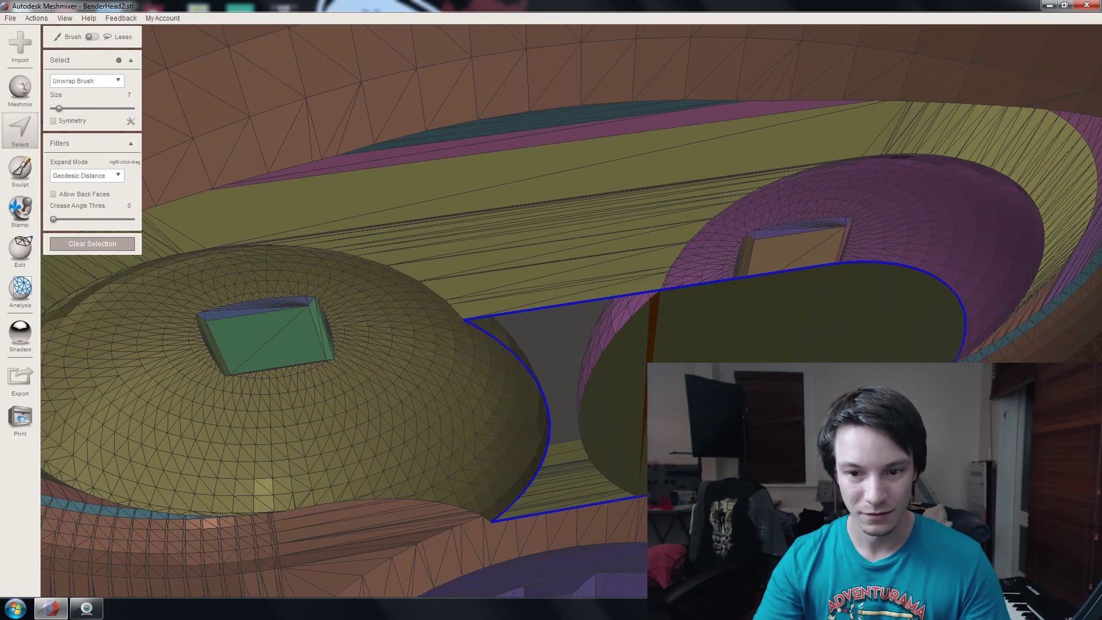
double_click(649, 359)
mouse_move(646, 365)
right_down()
mouse_move(636, 316)
mouse_move(638, 356)
right_up()
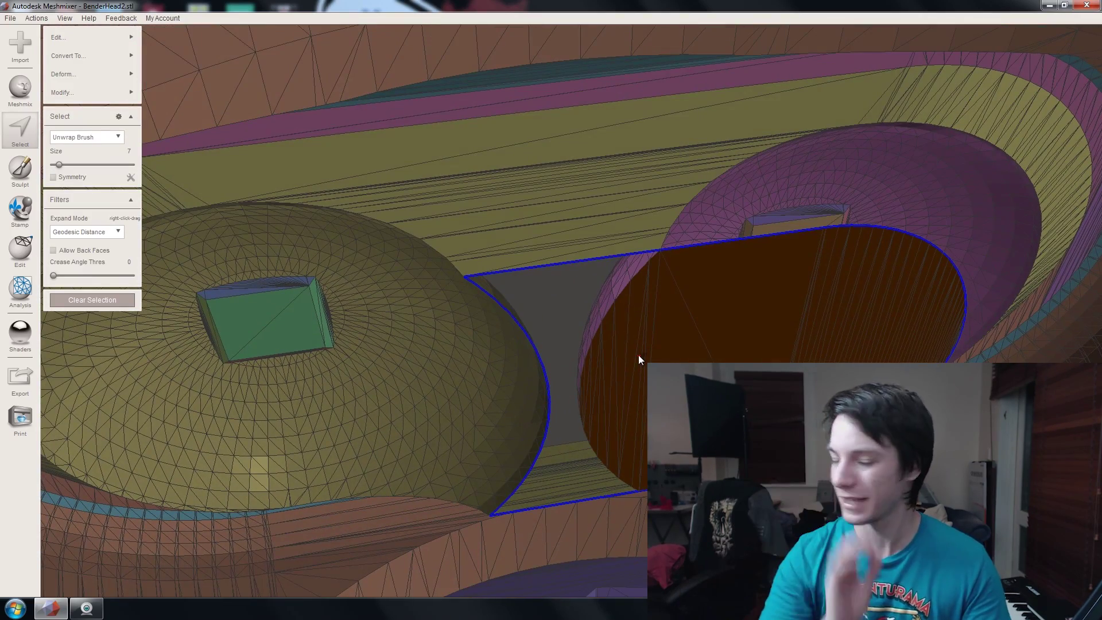
key(Delete)
- Clear the selection and use Inspector with Flat Fill to close the open hole between the two eyes
mouse_move(494, 462)
right_down()
mouse_move(399, 396)
mouse_move(435, 456)
mouse_move(469, 477)
mouse_move(481, 452)
right_up()
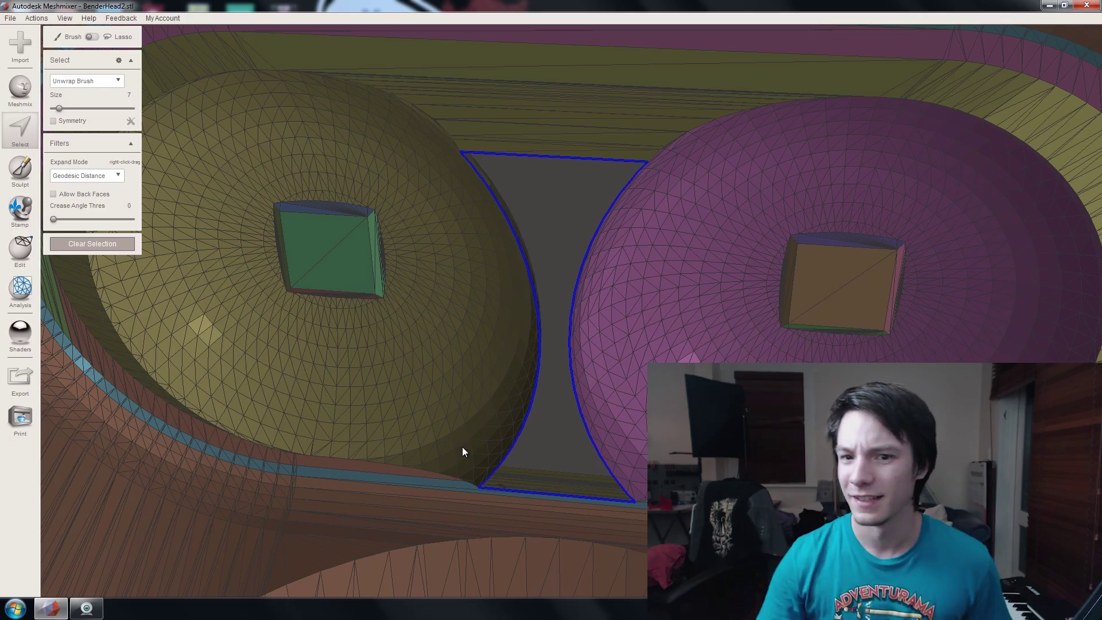
right_drag(153, 190, 266, 195)
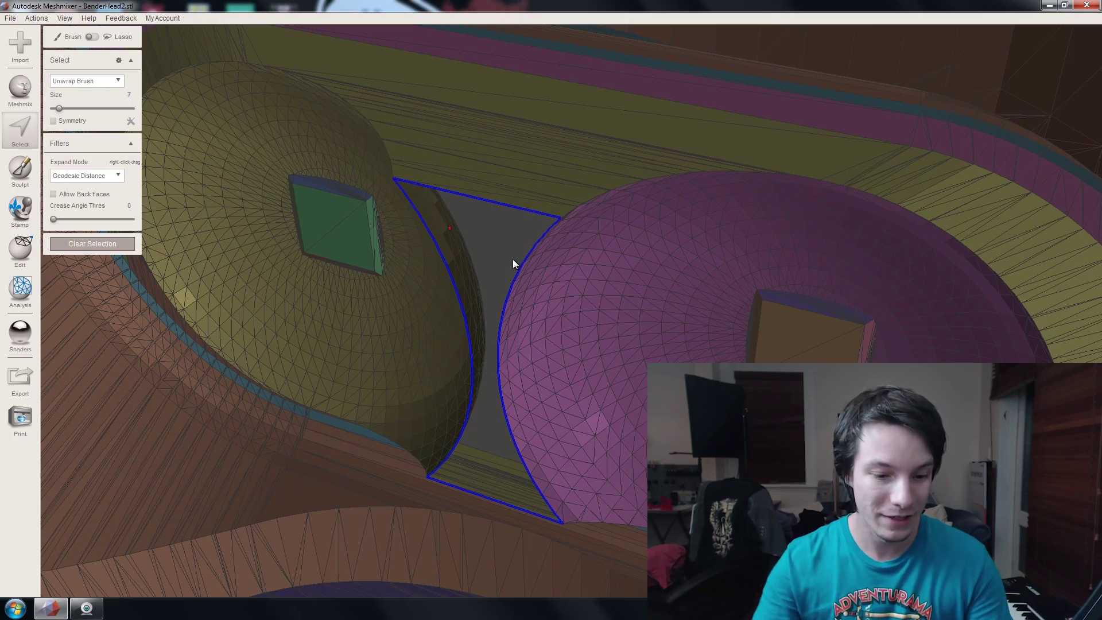
right_drag(513, 263, 497, 240)
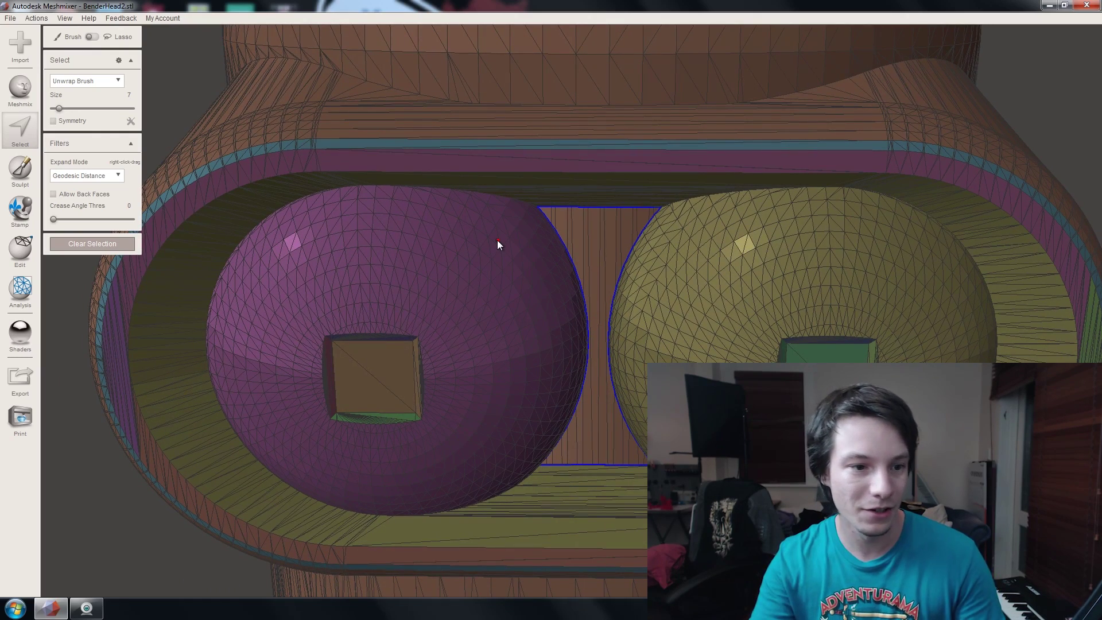
click(92, 246)
right_drag(242, 253, 294, 244)
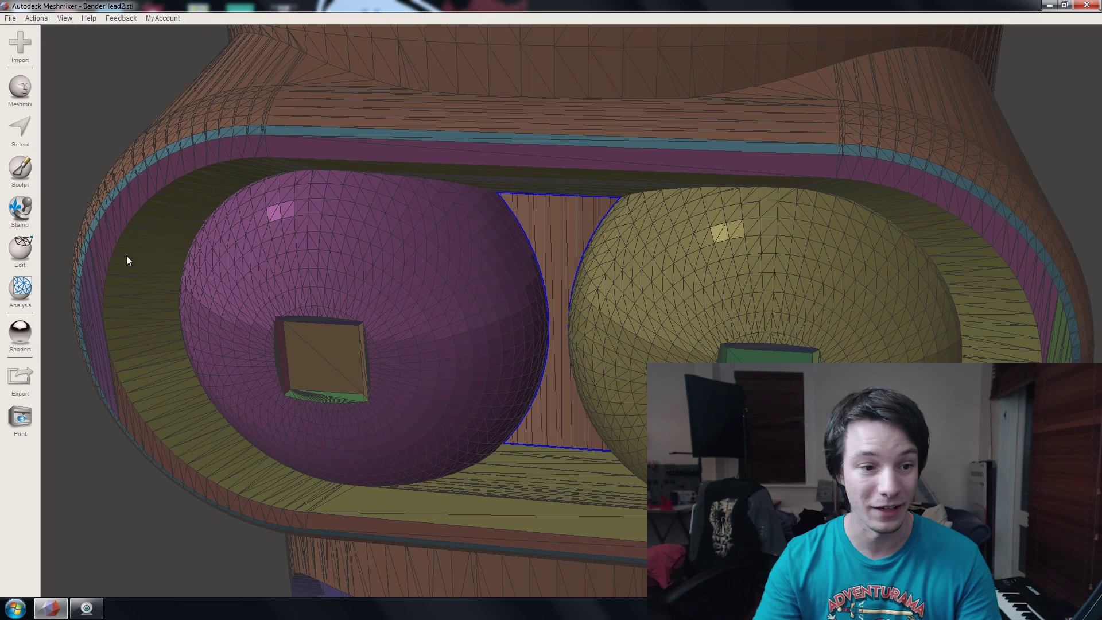
click(21, 285)
click(70, 33)
scroll(525, 264, down, 4)
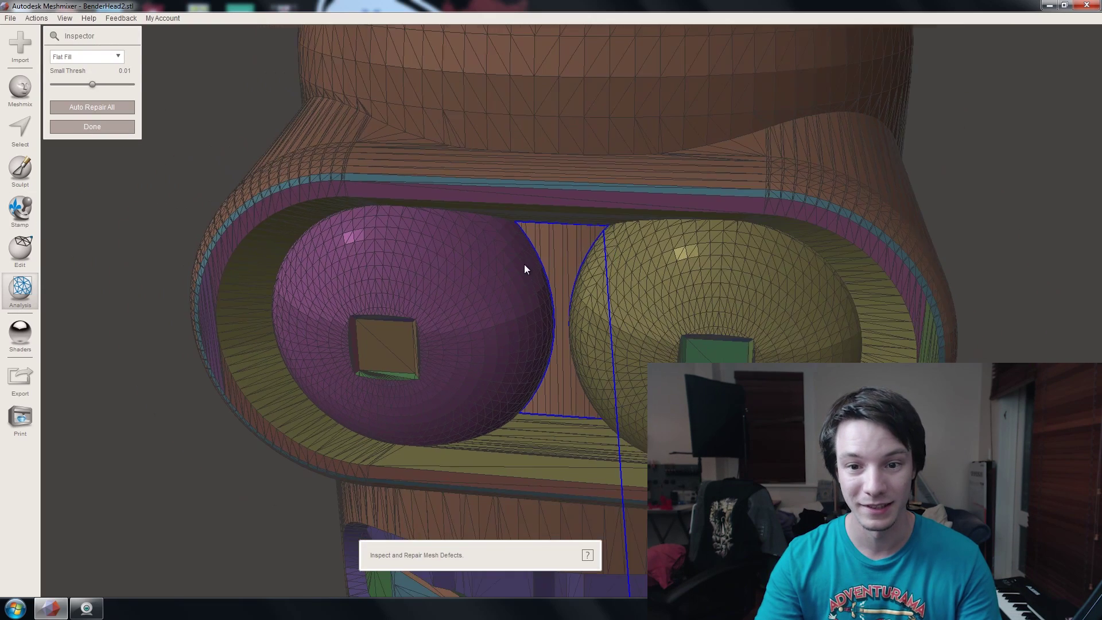
right_drag(439, 316, 502, 319)
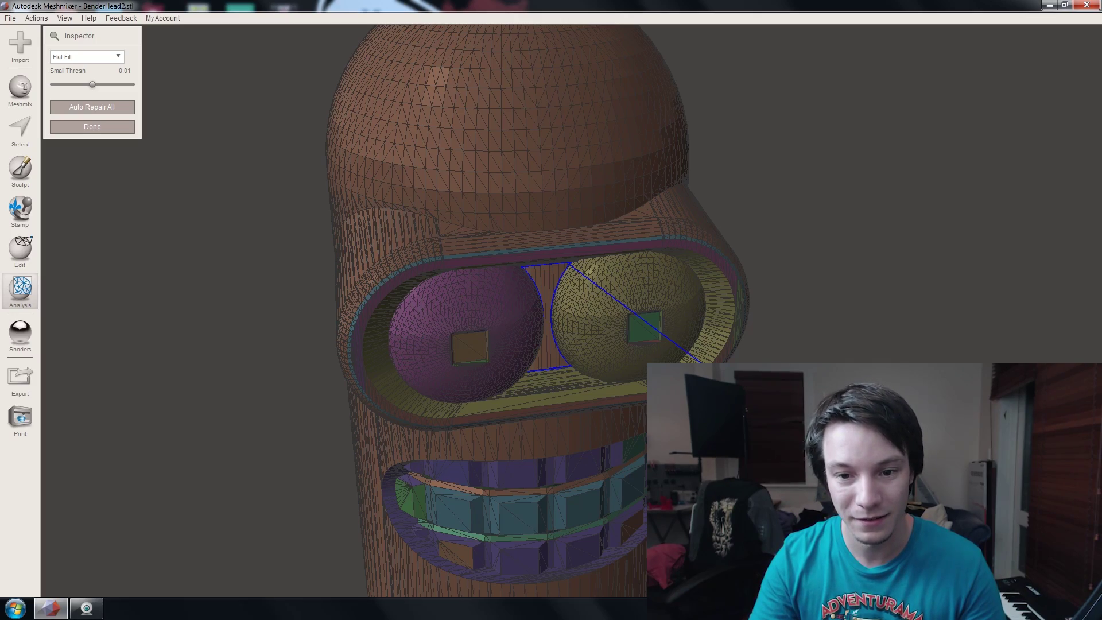
scroll(513, 329, up, 5)
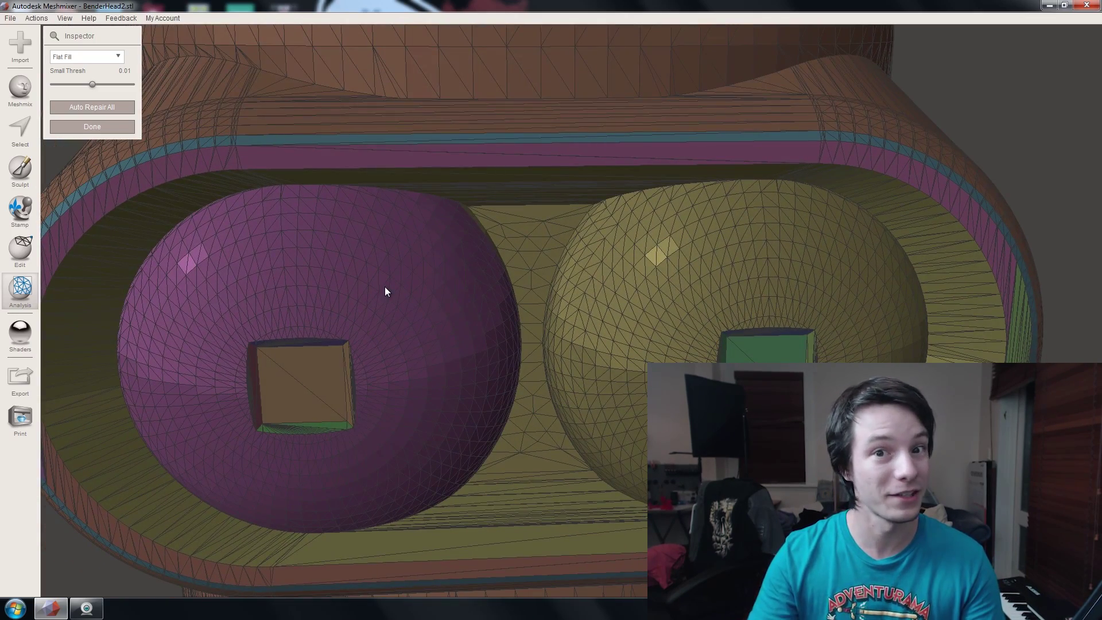
- Hide the wireframe and save the head in Meshmixer format (.mix), naming the file with the owner's first name plus "Bender Helm"
right_drag(384, 286, 473, 262)
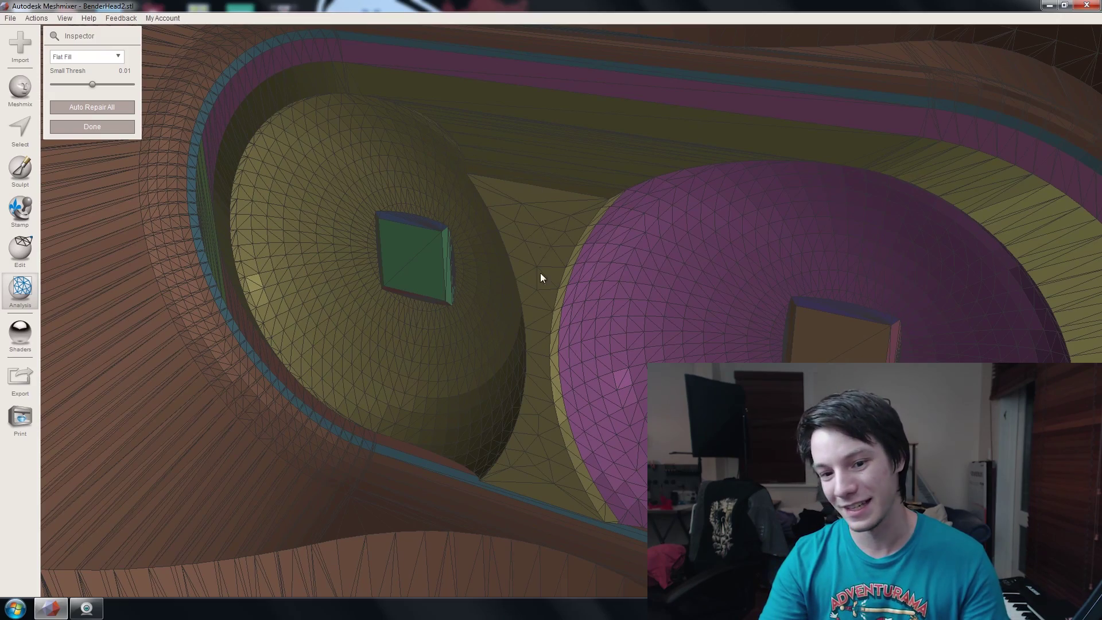
right_drag(540, 273, 538, 329)
right_drag(544, 55, 530, 300)
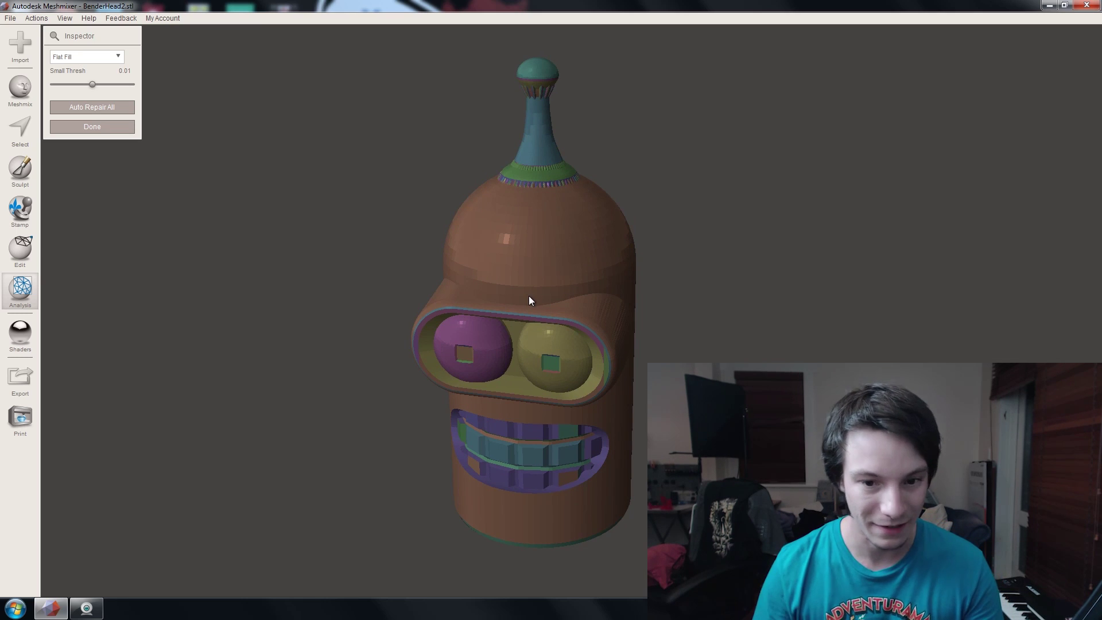
key(ctrl+s)
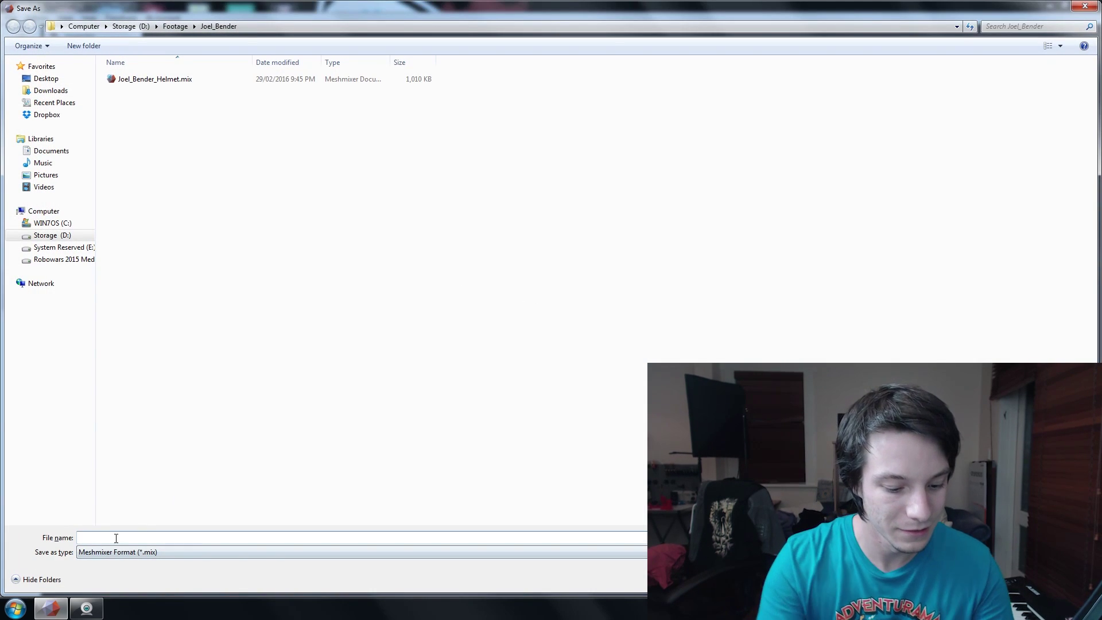
text(Joel Bender Helm)
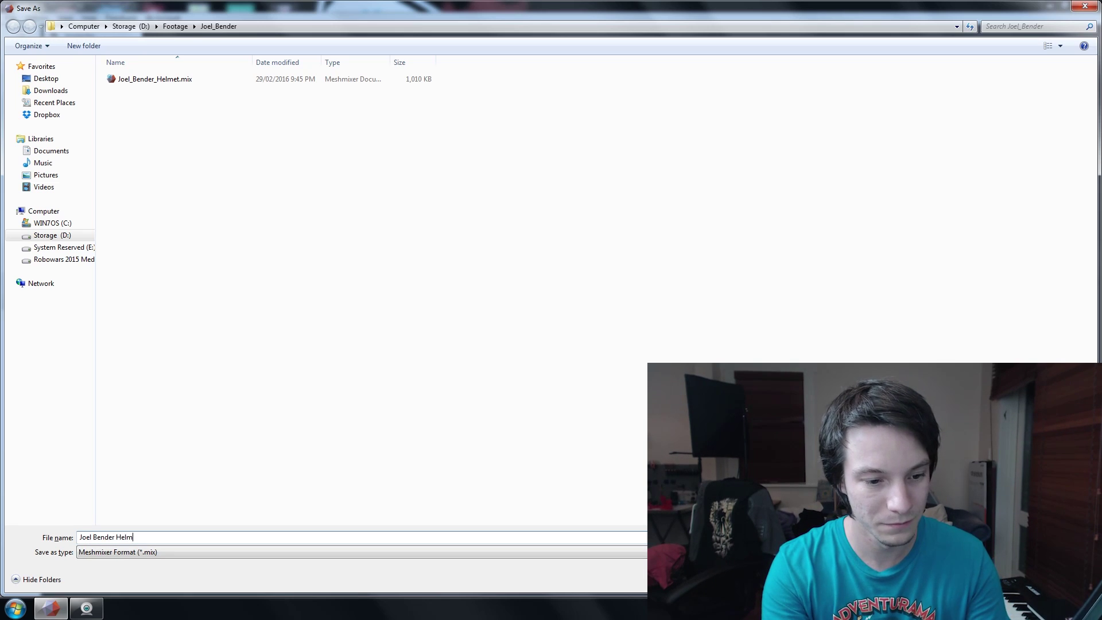
key(Return)
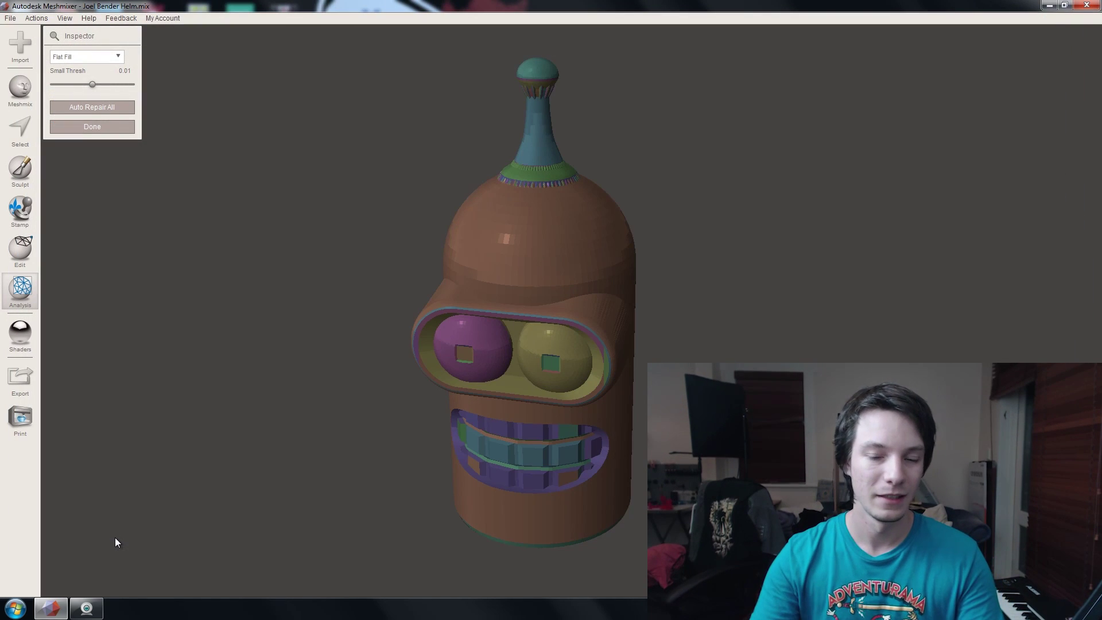
- Examine the eyes and the filled surface between them from several angles at the front of the head
right_drag(437, 488, 415, 395)
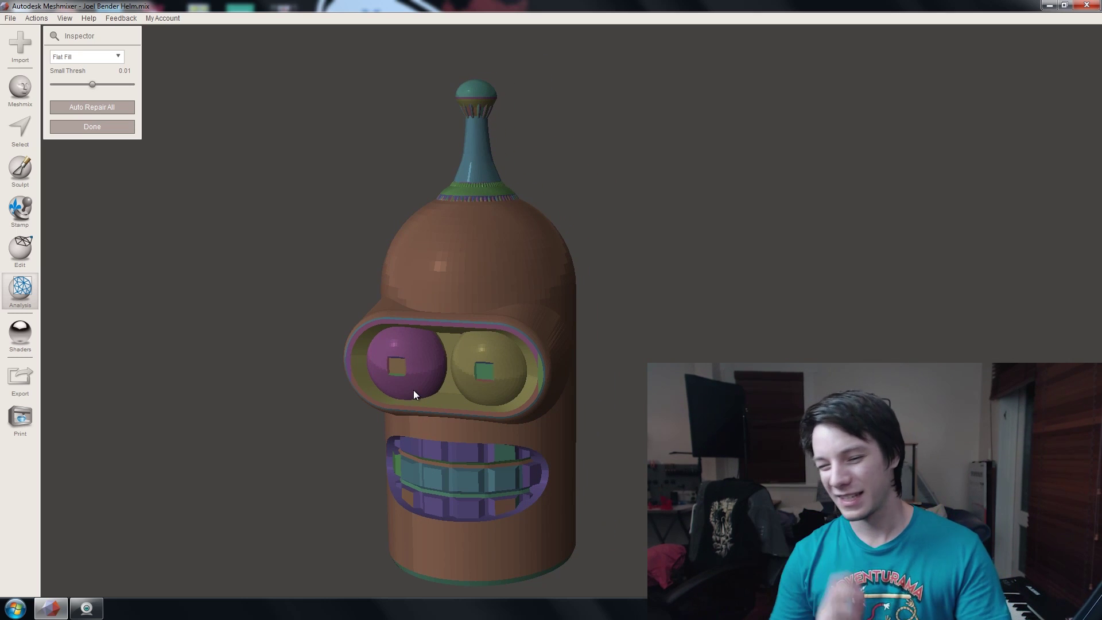
scroll(414, 391, up, 4)
middle_drag(367, 406, 464, 350)
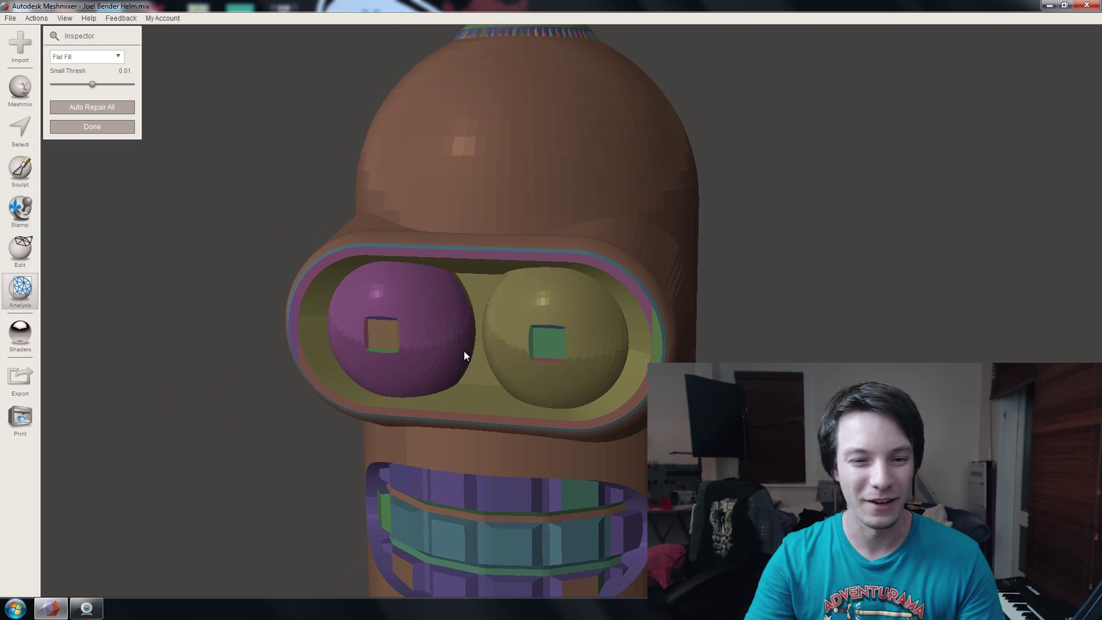
right_drag(464, 350, 502, 328)
right_drag(457, 284, 460, 323)
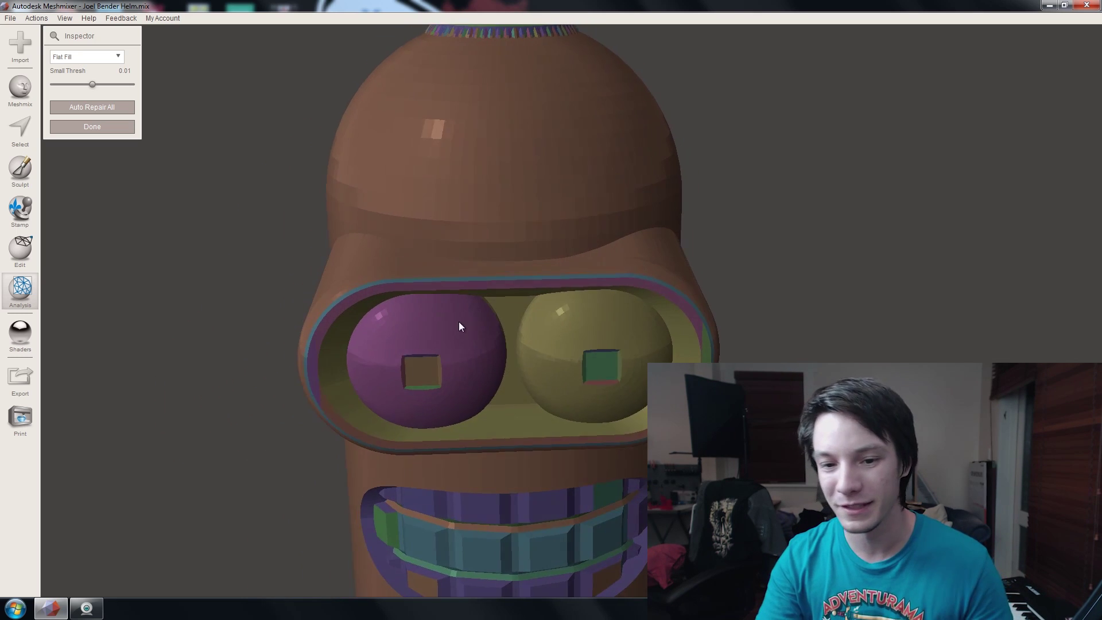
scroll(423, 382, up, 4)
right_drag(423, 381, 416, 364)
middle_drag(416, 364, 429, 353)
right_drag(429, 353, 268, 340)
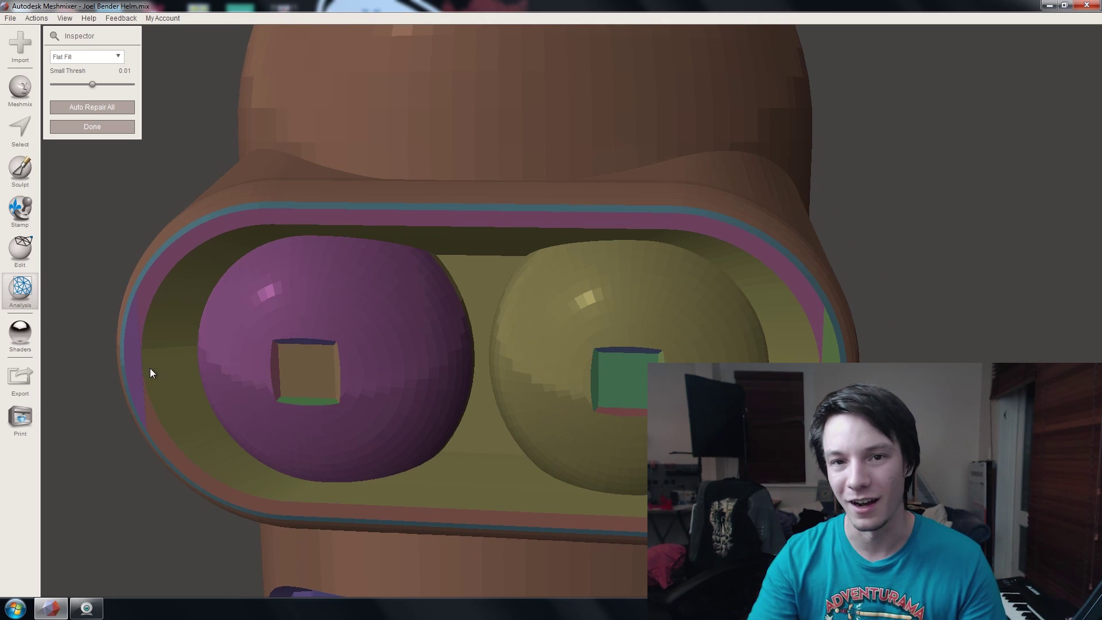
- Show the mesh wireframe, then select the flat back faces inside both square pupils and delete them
right_drag(151, 373, 308, 413)
scroll(357, 382, up, 5)
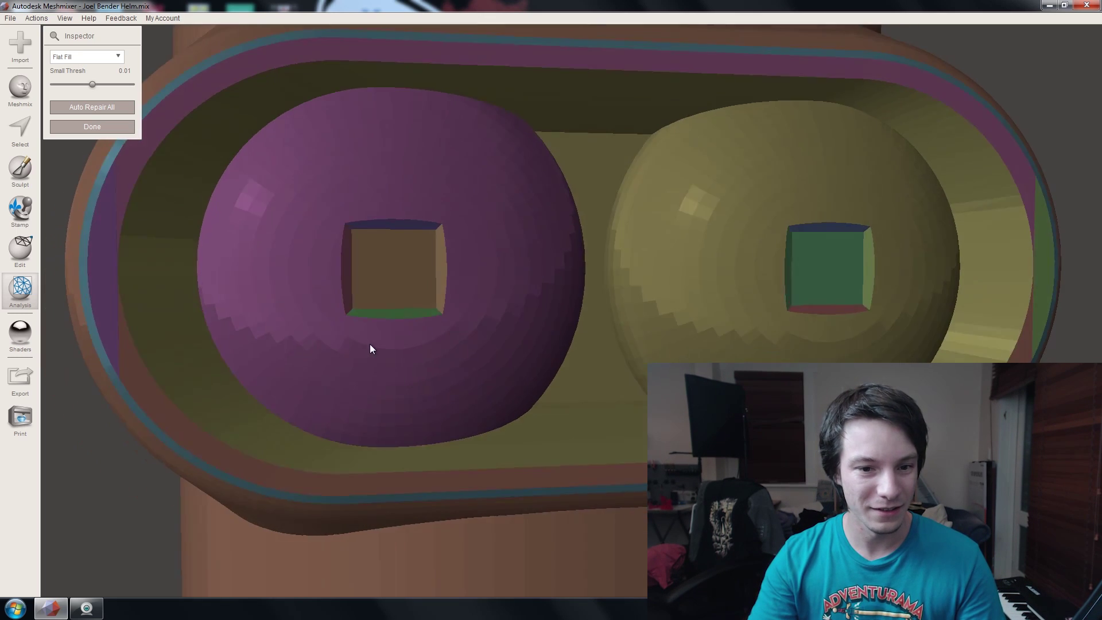
right_drag(370, 343, 532, 310)
key(w)
scroll(435, 305, down, 3)
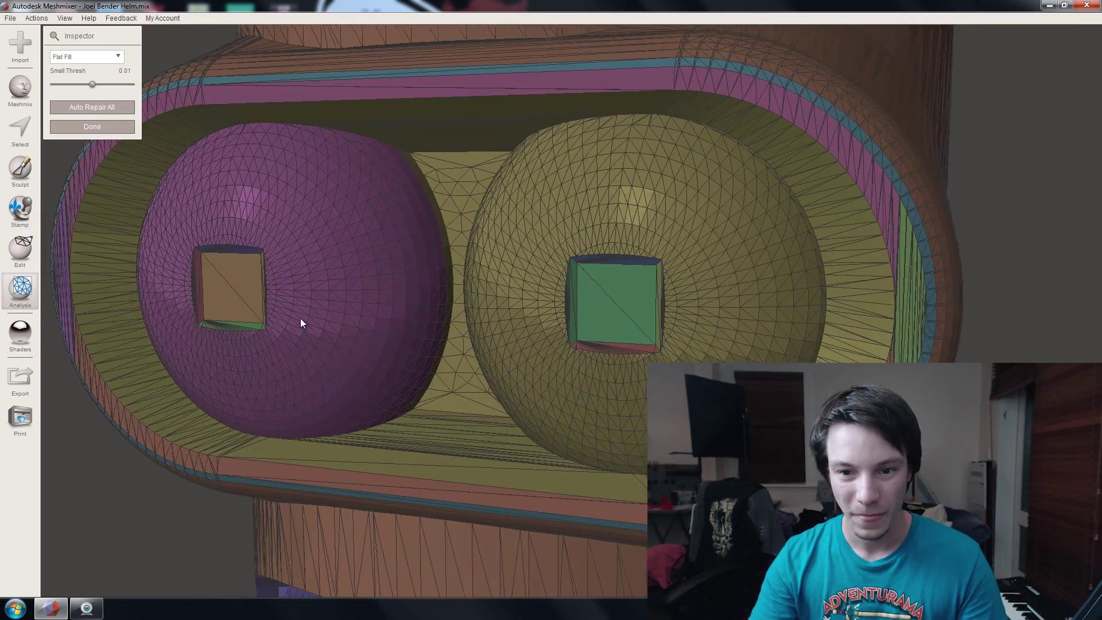
right_drag(301, 318, 305, 318)
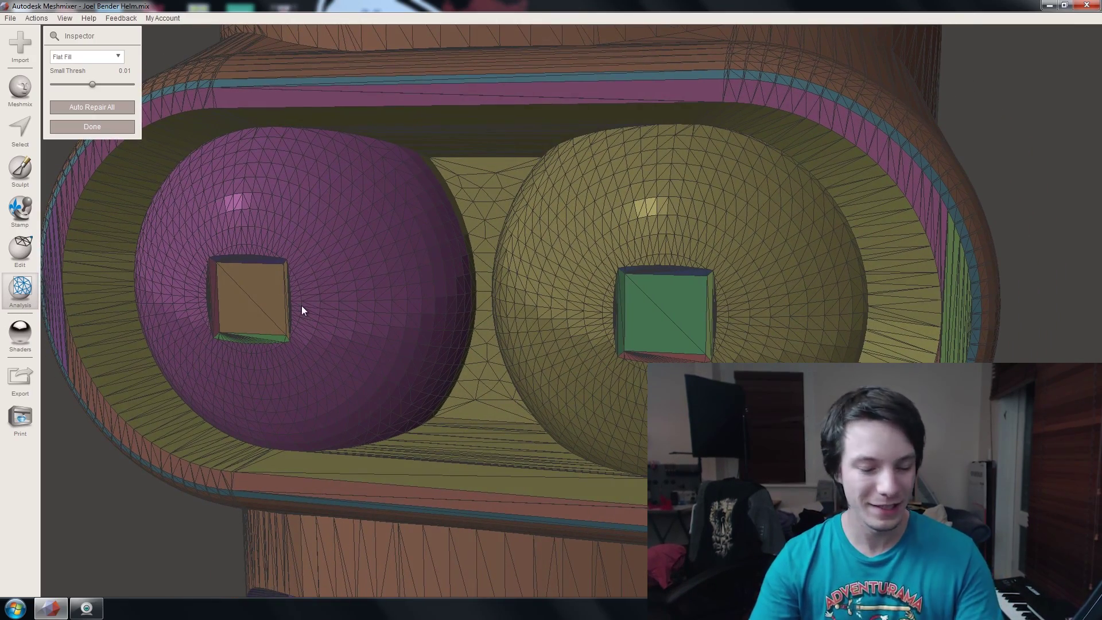
scroll(314, 299, up, 1)
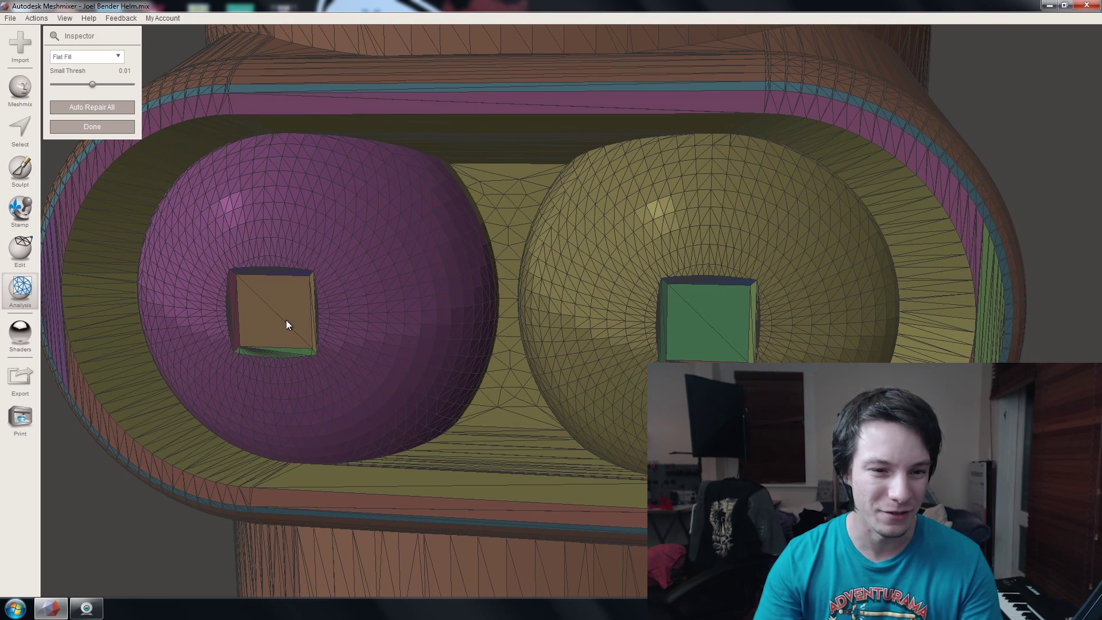
click(22, 131)
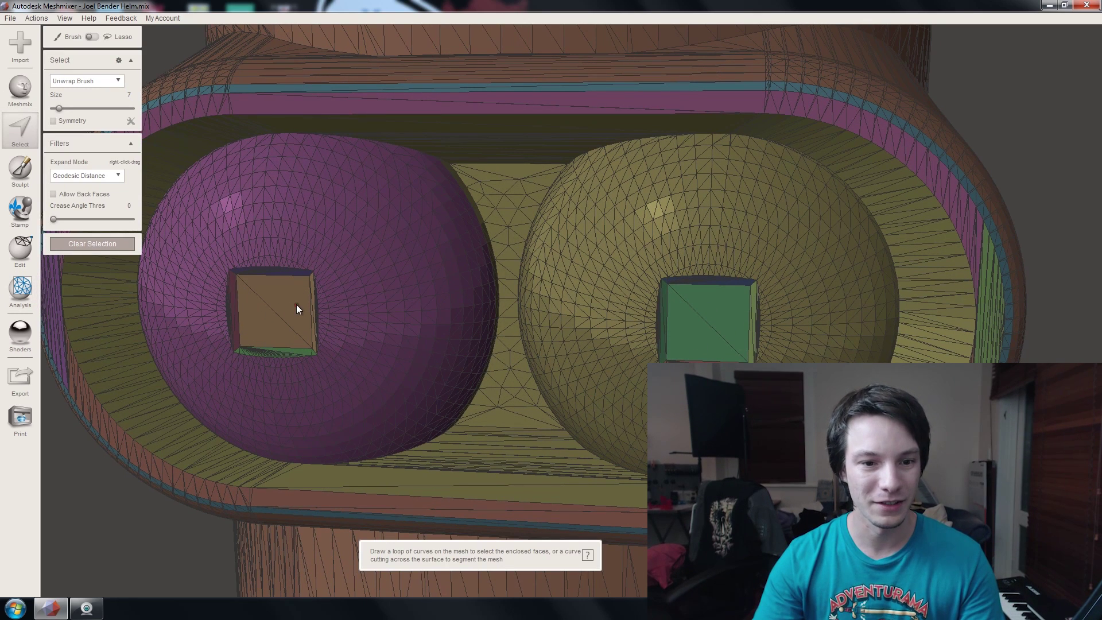
drag(297, 305, 290, 303)
drag(730, 304, 676, 346)
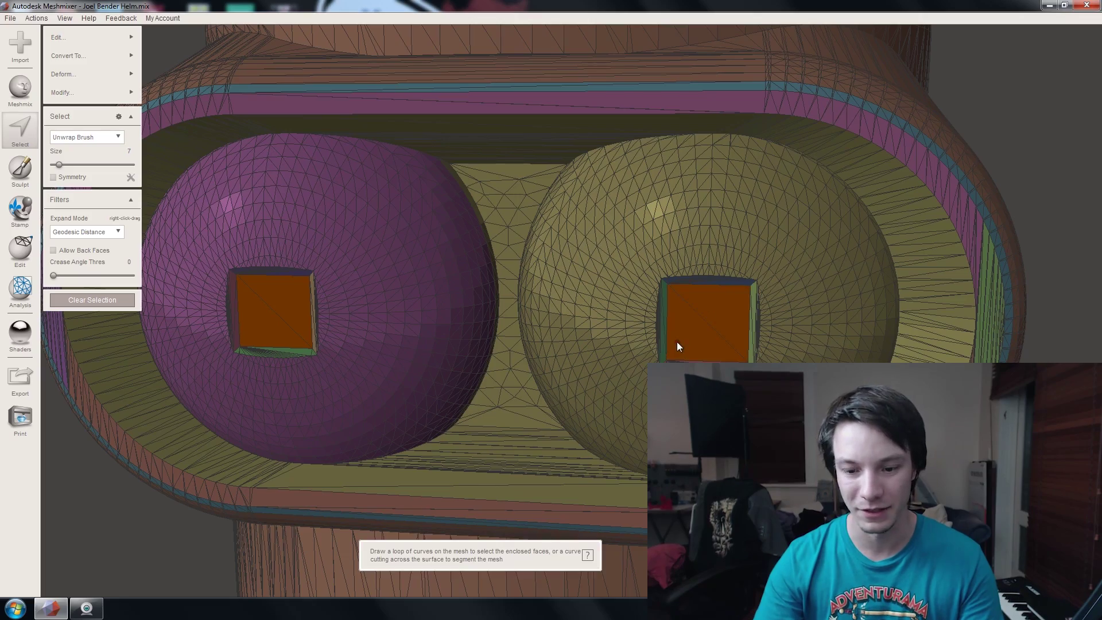
key(Delete)
- Clear the selection and select the entire head mesh
mouse_move(674, 333)
right_down()
mouse_move(584, 295)
mouse_move(643, 327)
mouse_move(590, 270)
mouse_move(406, 229)
mouse_move(289, 354)
right_up()
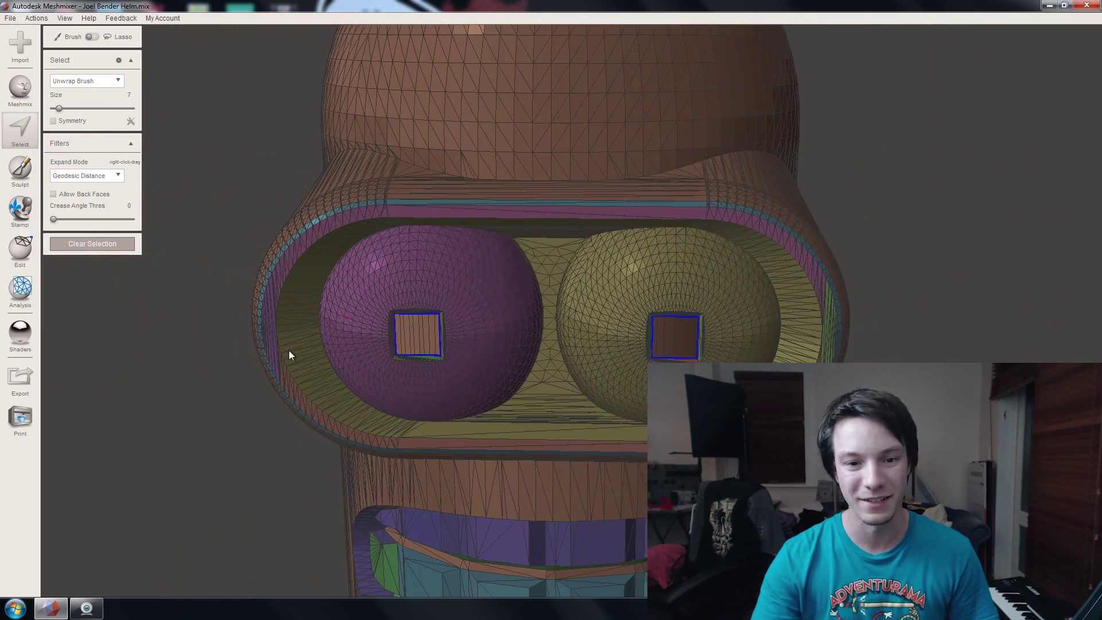
right_drag(448, 276, 395, 307)
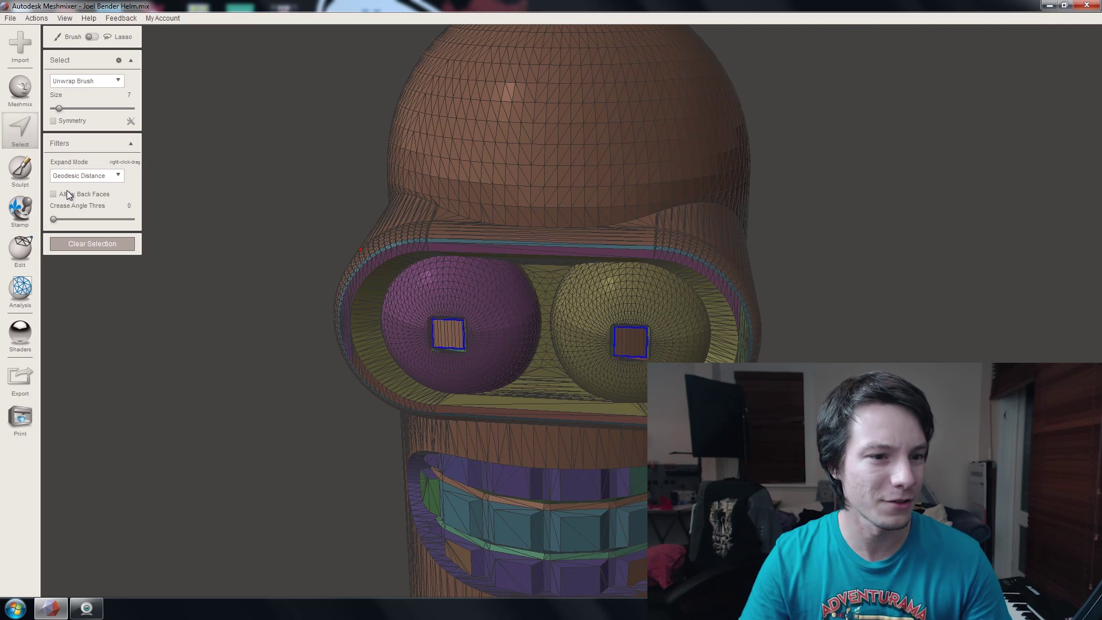
click(74, 246)
click(8, 143)
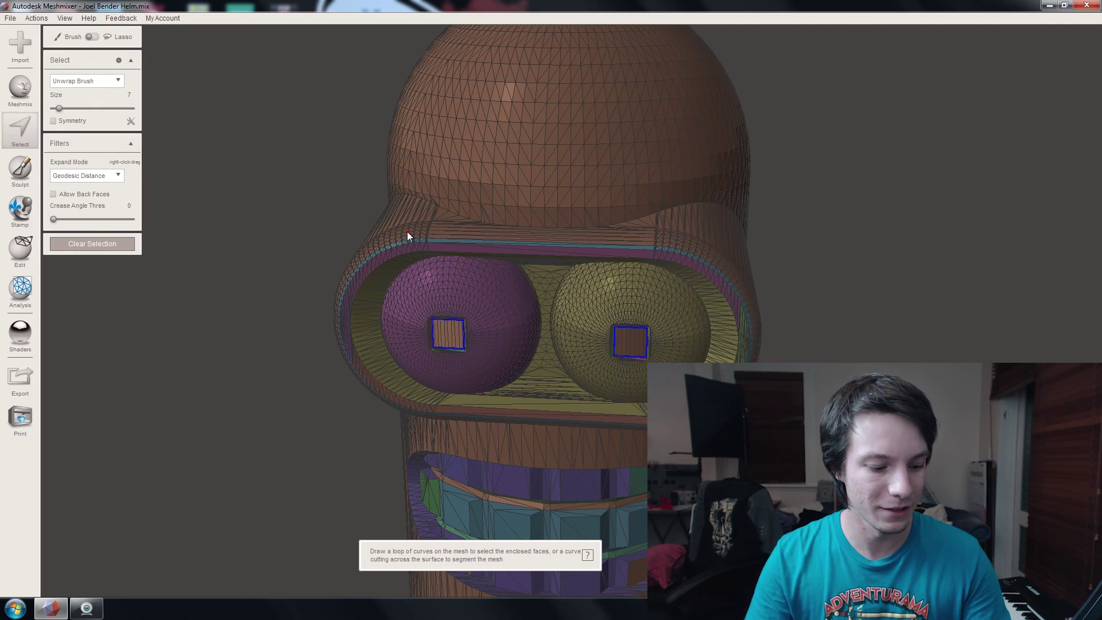
key(ctrl+a)
right_drag(408, 236, 520, 245)
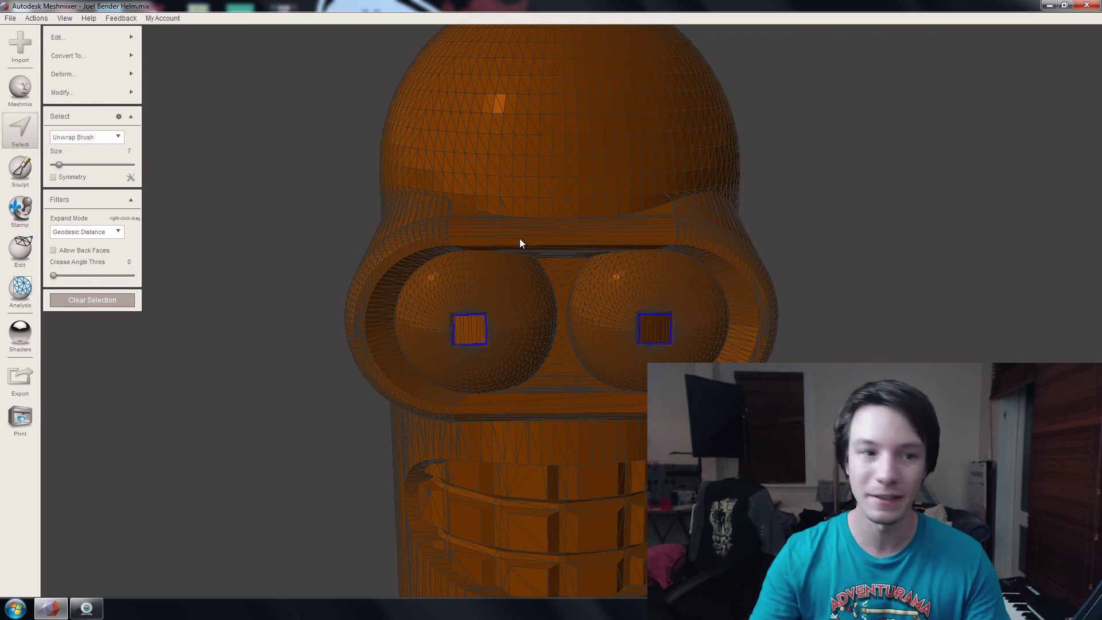
- Extrude the selected head mesh with the direction set to Normal
mouse_move(52, 35)
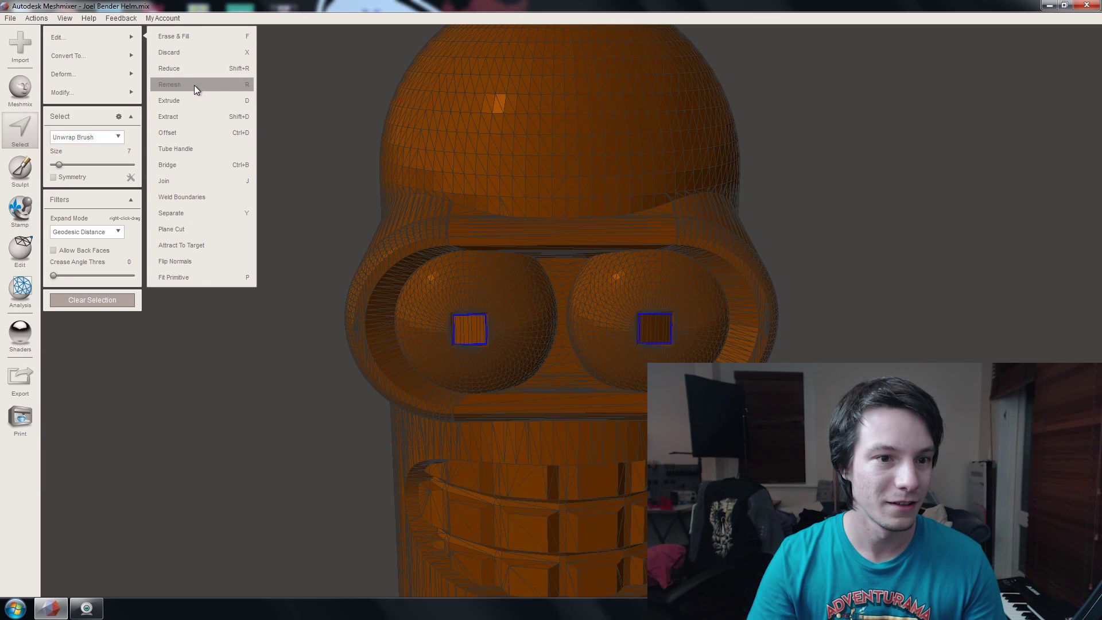
click(186, 101)
right_drag(514, 372, 450, 349)
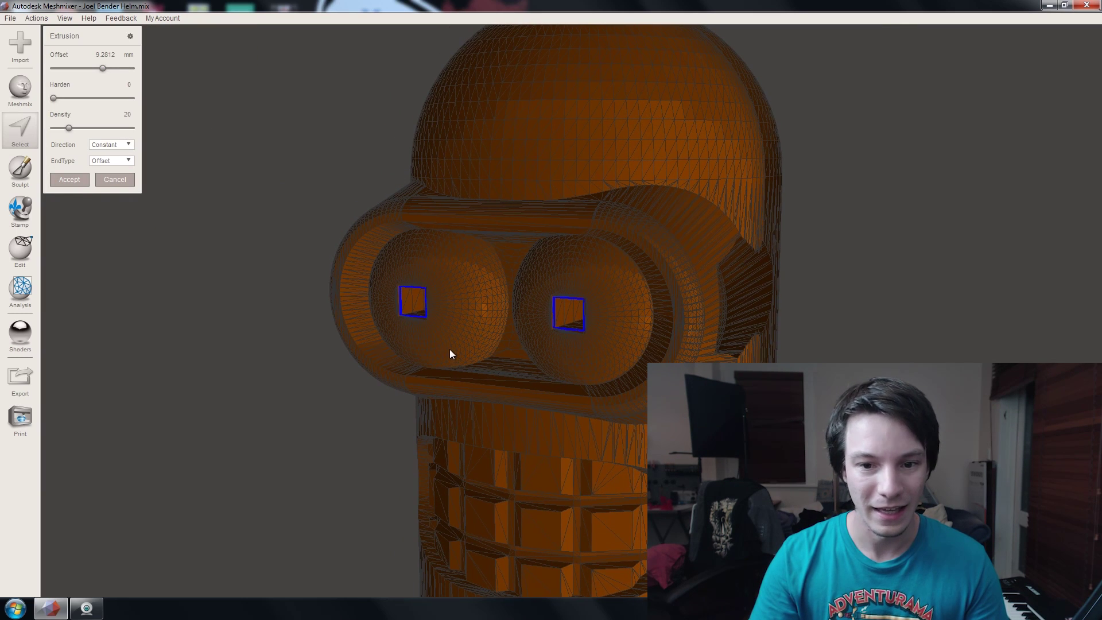
click(111, 145)
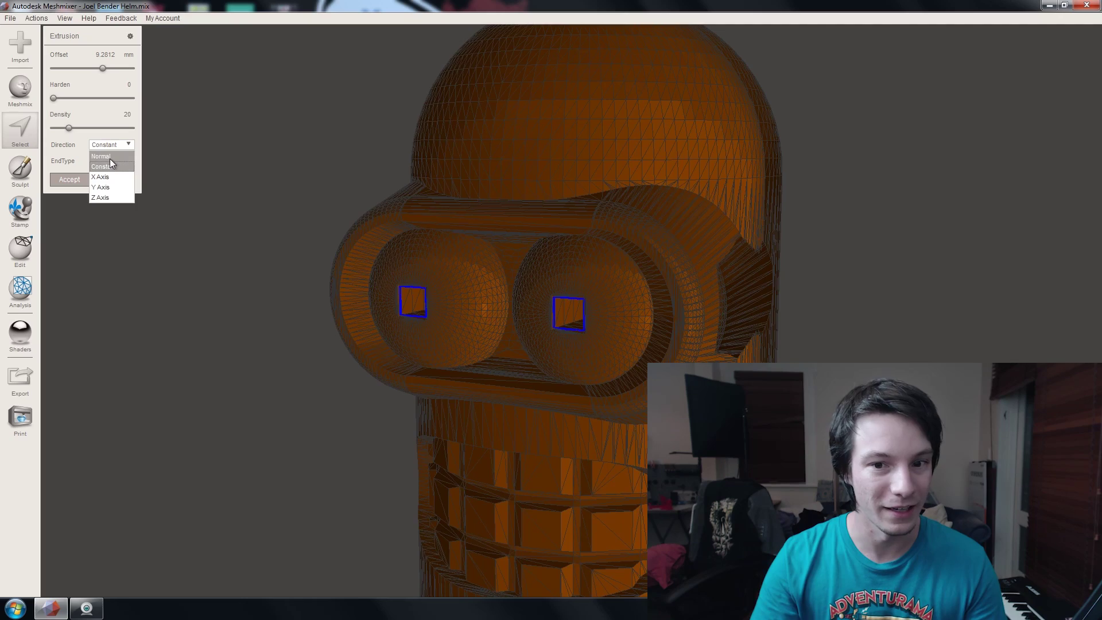
click(109, 158)
scroll(501, 311, down, 3)
right_drag(500, 312, 378, 270)
scroll(426, 353, down, 1)
scroll(440, 360, up, 2)
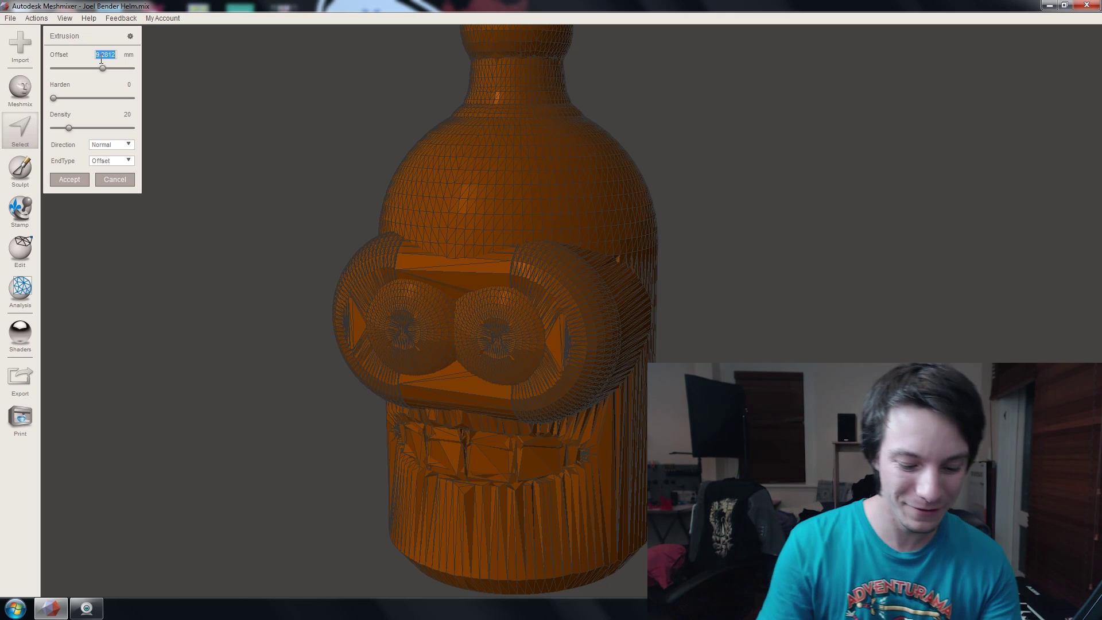
- Set the extrusion offset to -1.5 mm, check the shell around the eyes and pupils, and accept the extrusion
text(-1.5)
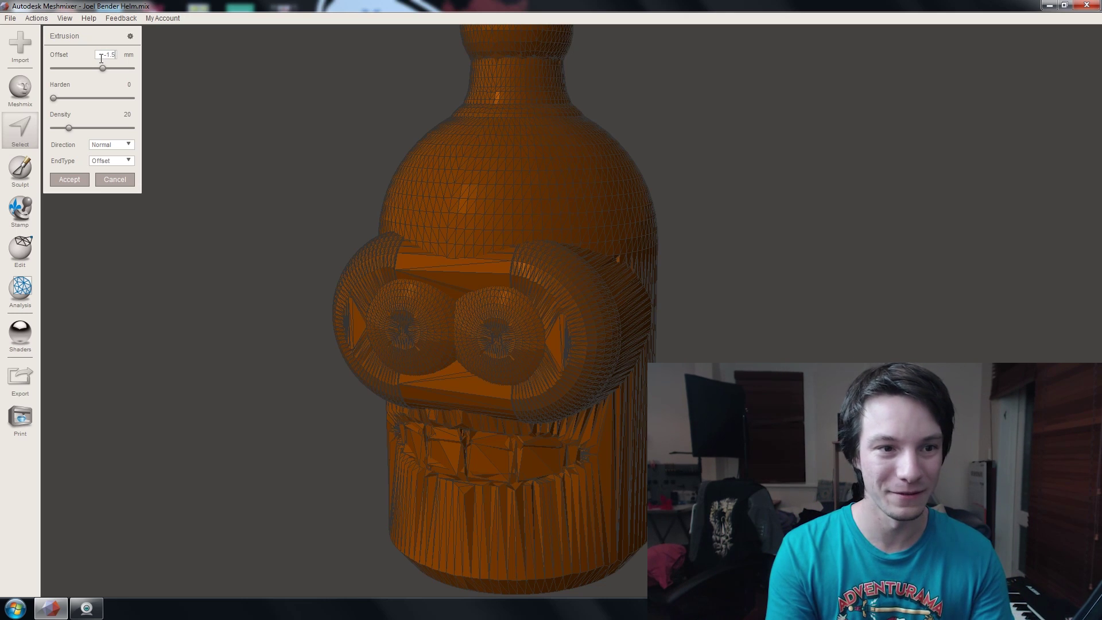
key(Return)
scroll(566, 356, down, 3)
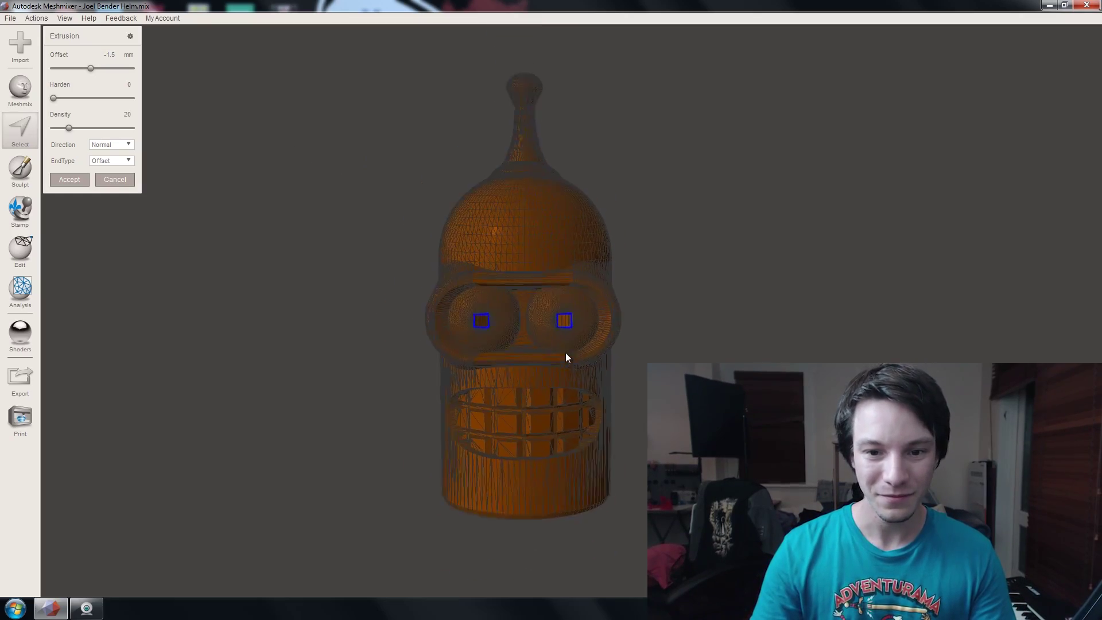
scroll(640, 414, up, 10)
scroll(514, 356, up, 10)
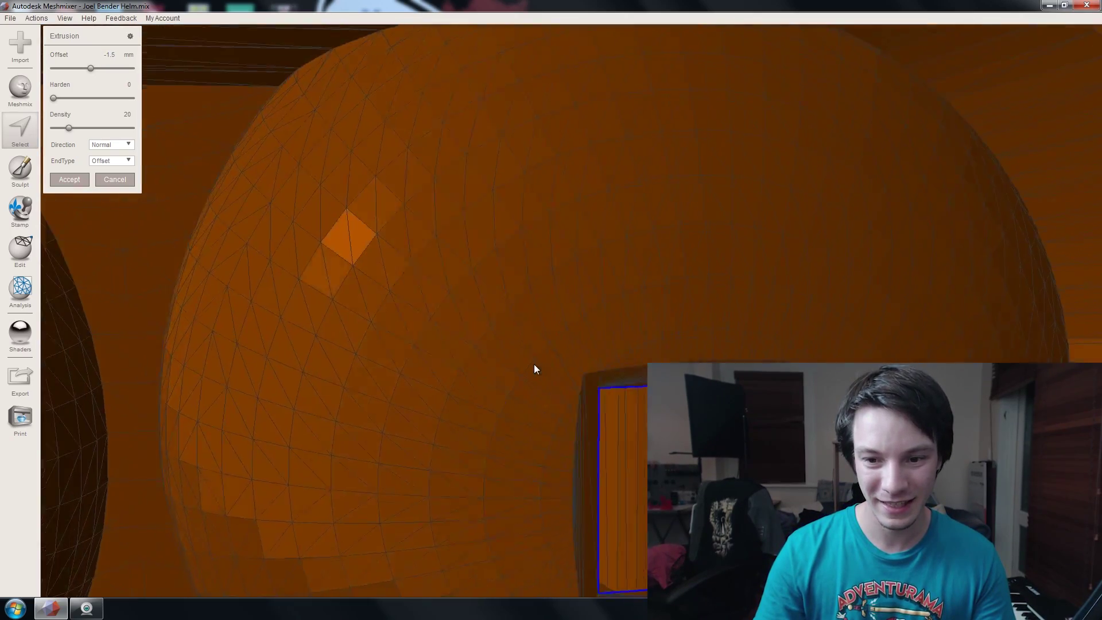
right_drag(641, 322, 898, 280)
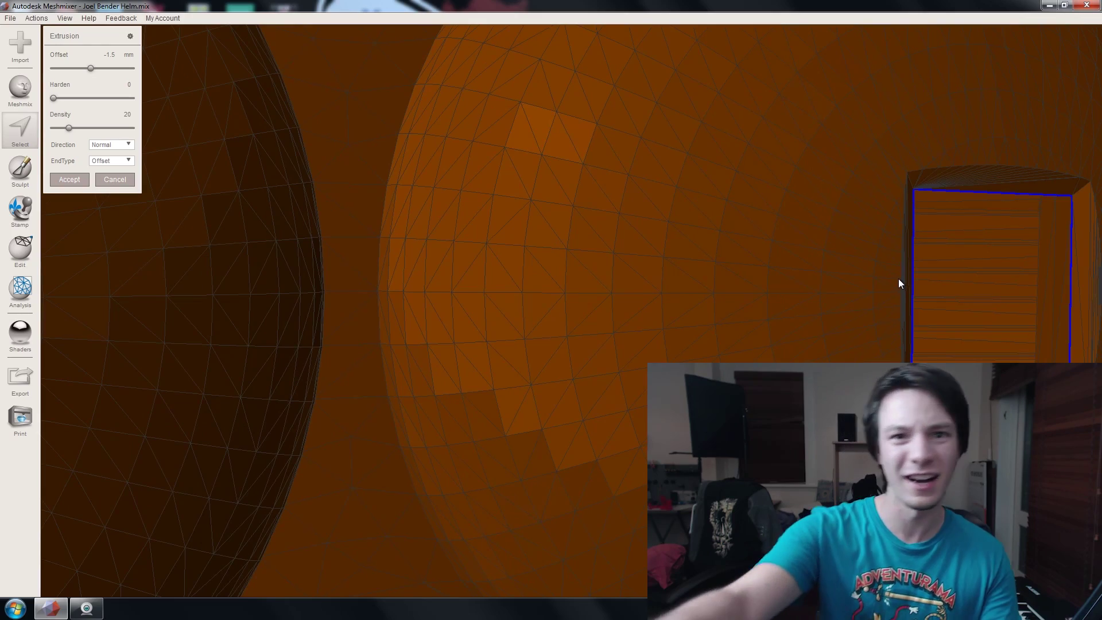
scroll(898, 278, down, 5)
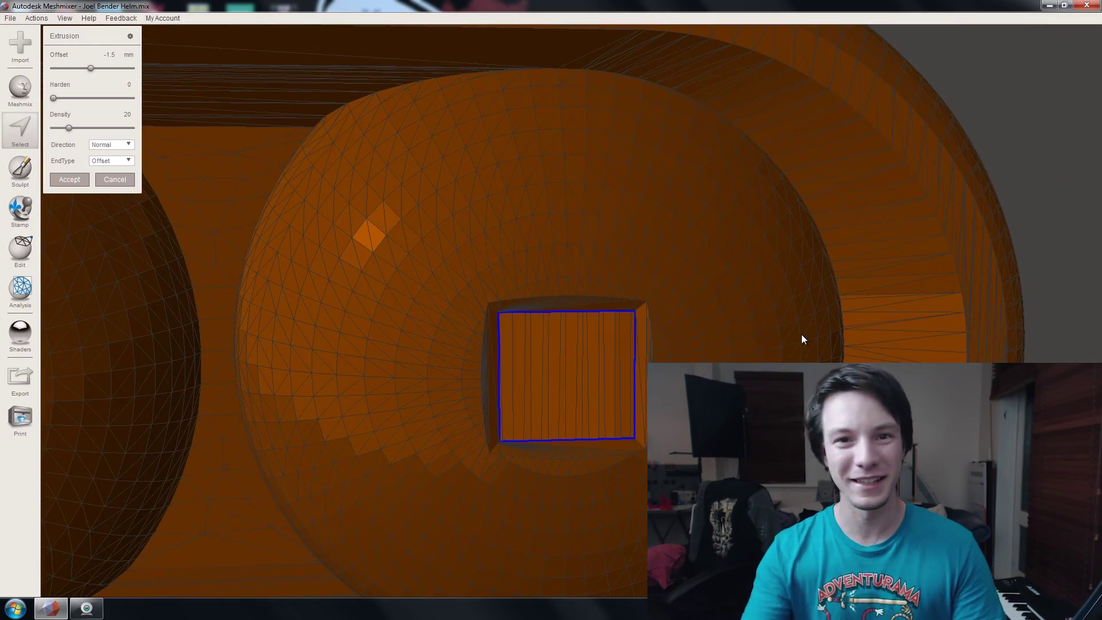
scroll(802, 333, down, 3)
right_drag(546, 470, 79, 198)
scroll(321, 384, down, 2)
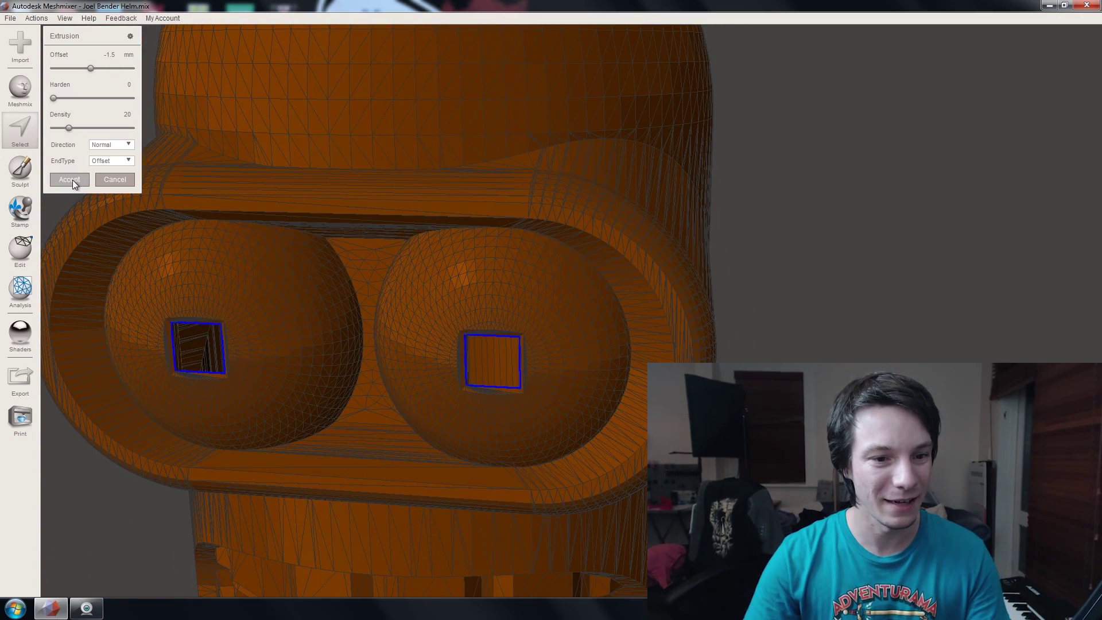
click(69, 179)
- Check the extruded head for mesh defects with Inspector and close it
scroll(296, 312, down, 5)
scroll(347, 325, up, 3)
scroll(347, 325, down, 3)
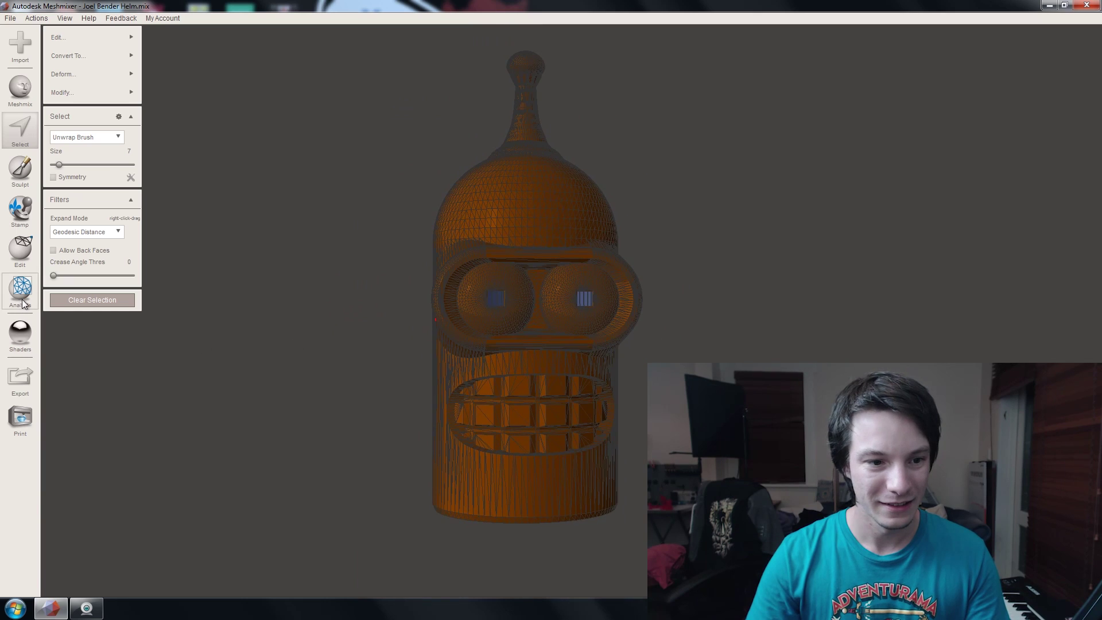
click(20, 290)
click(72, 37)
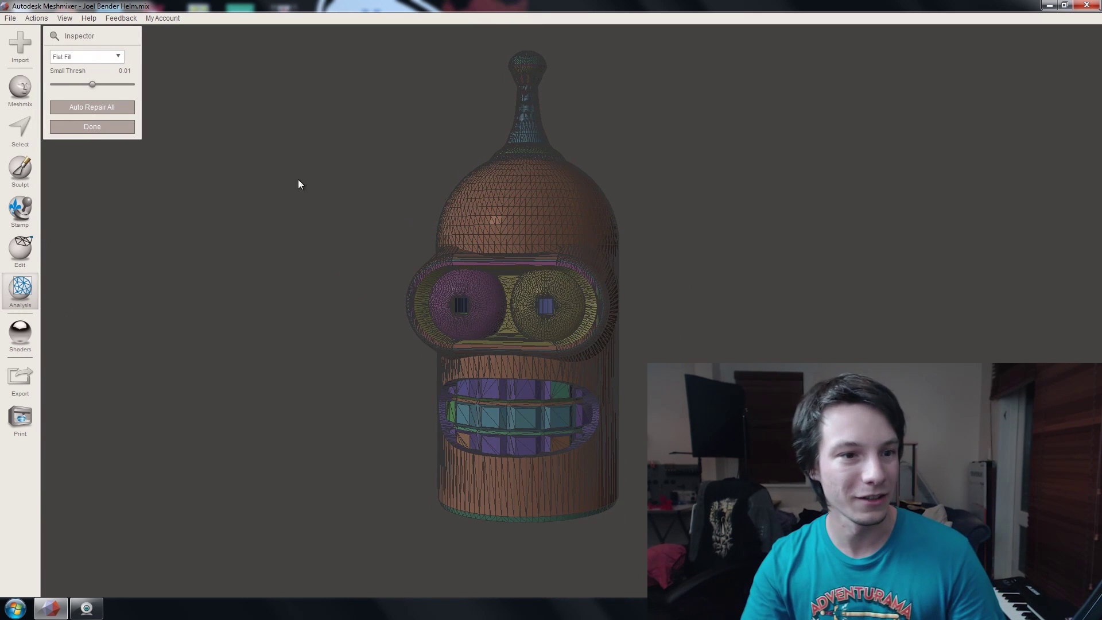
click(92, 126)
- Hide the wireframe and plane-cut the head horizontally just below the eye visor, discarding the mouth section
mouse_move(432, 267)
right_down()
mouse_move(408, 233)
mouse_move(473, 270)
mouse_move(448, 305)
mouse_move(490, 303)
mouse_move(608, 237)
mouse_move(591, 277)
mouse_move(469, 331)
right_up()
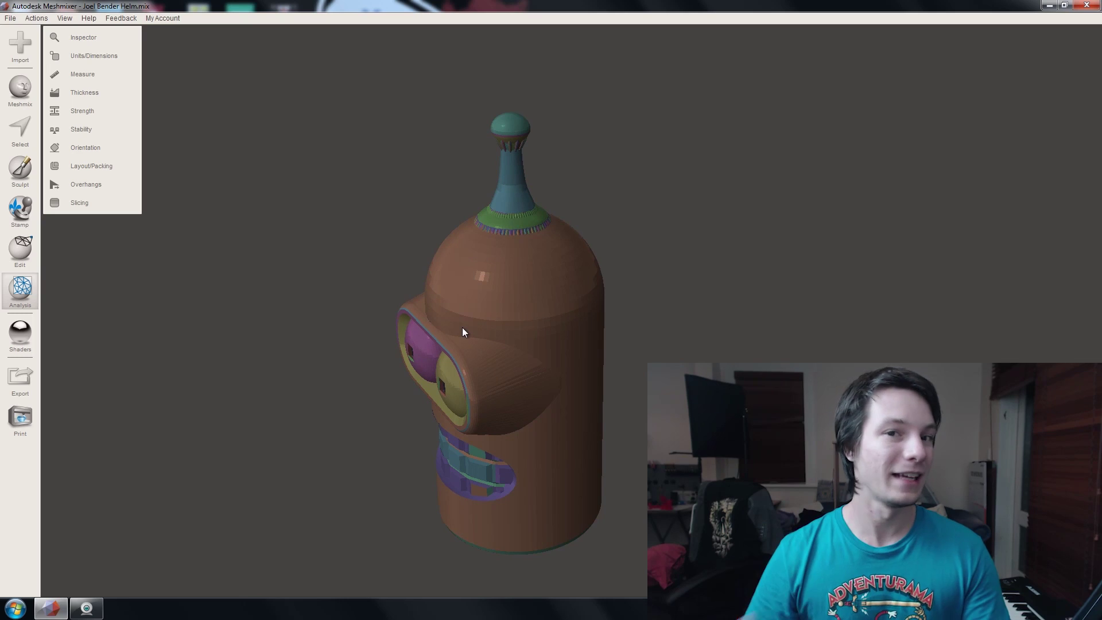
click(17, 248)
click(74, 129)
right_drag(362, 423, 469, 385)
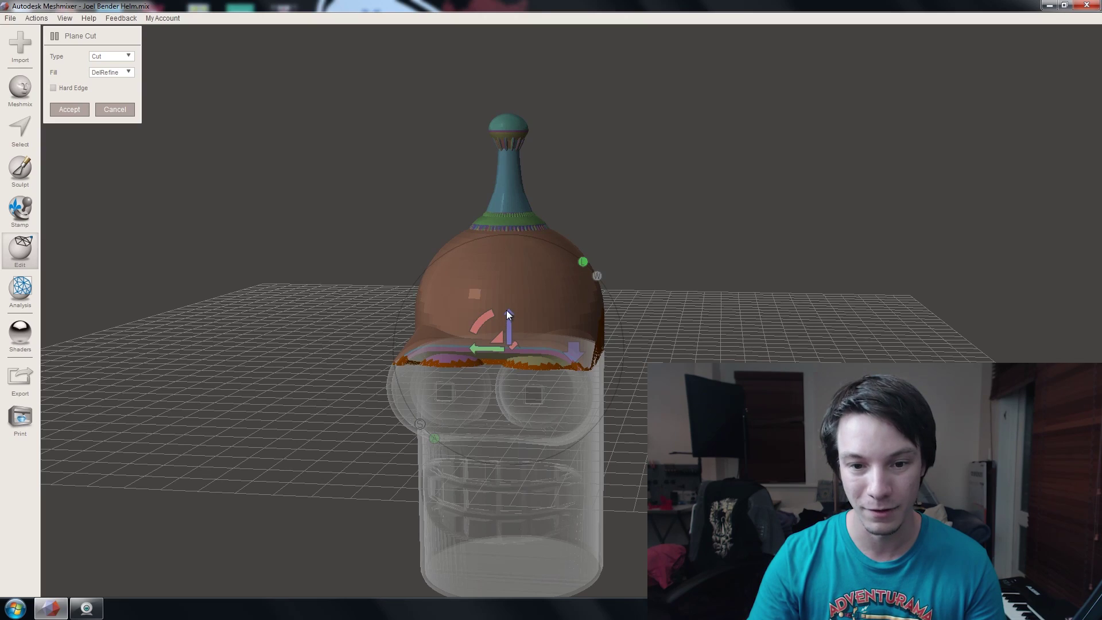
drag(508, 314, 498, 386)
right_drag(487, 391, 536, 359)
scroll(536, 426, up, 2)
right_drag(536, 427, 409, 242)
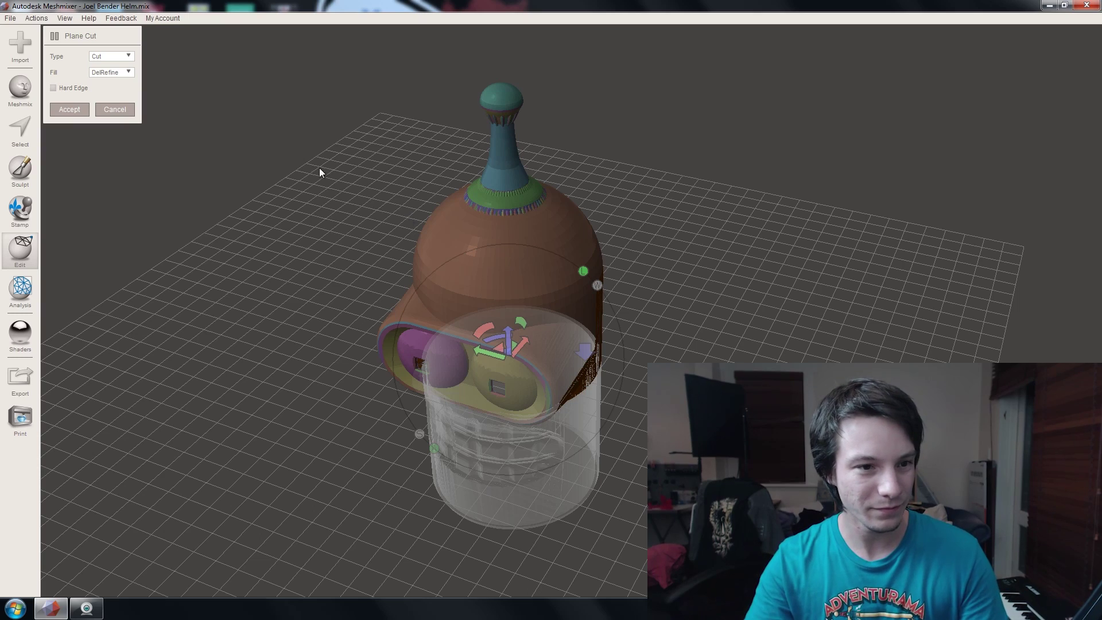
right_drag(494, 273, 436, 258)
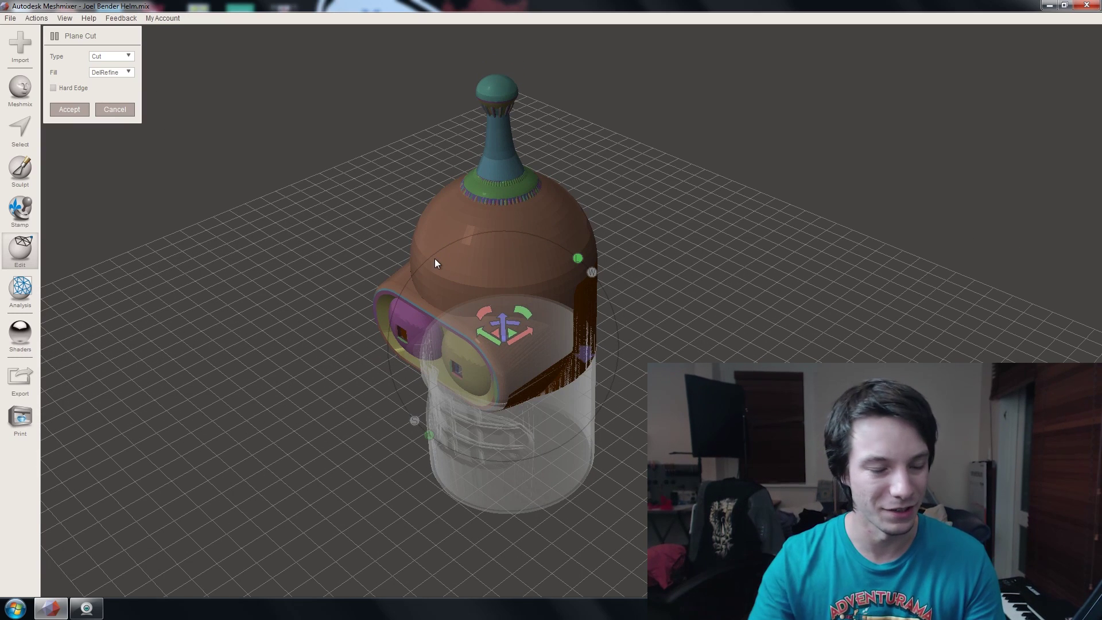
click(82, 109)
- Examine the hollow inside of the cut helmet from below, especially the inner surfaces around the eye sockets and pupils
right_drag(348, 361, 85, 191)
right_drag(575, 304, 597, 391)
scroll(610, 337, up, 5)
middle_drag(598, 391, 310, 339)
right_drag(310, 338, 274, 275)
scroll(274, 276, up, 3)
middle_drag(274, 276, 340, 270)
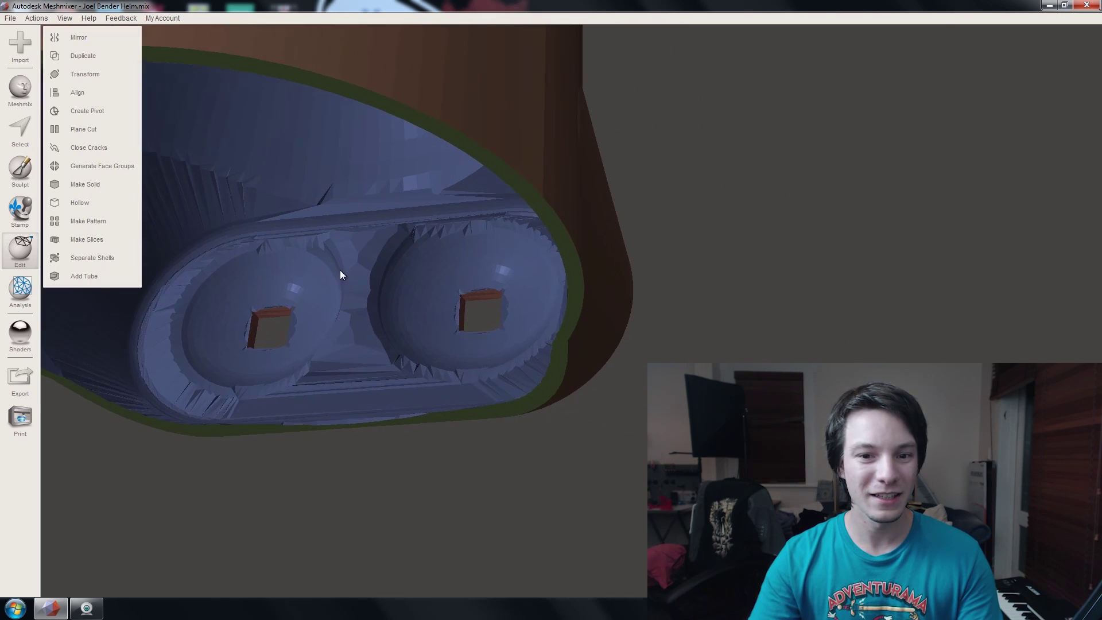
right_drag(340, 270, 425, 297)
middle_drag(425, 297, 442, 335)
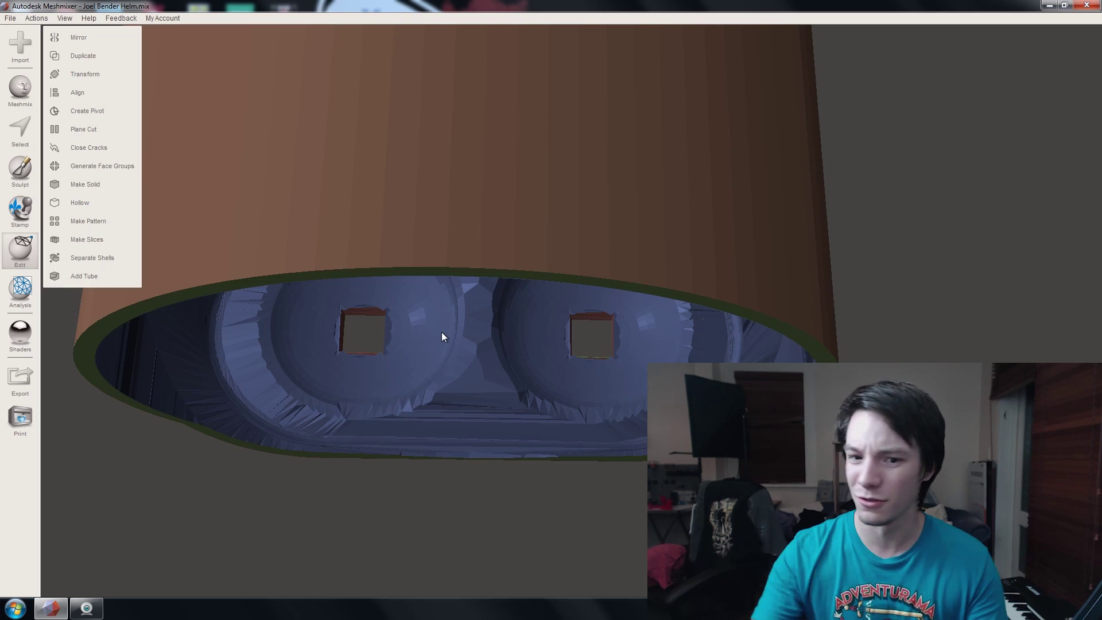
scroll(383, 310, up, 3)
right_drag(383, 310, 419, 406)
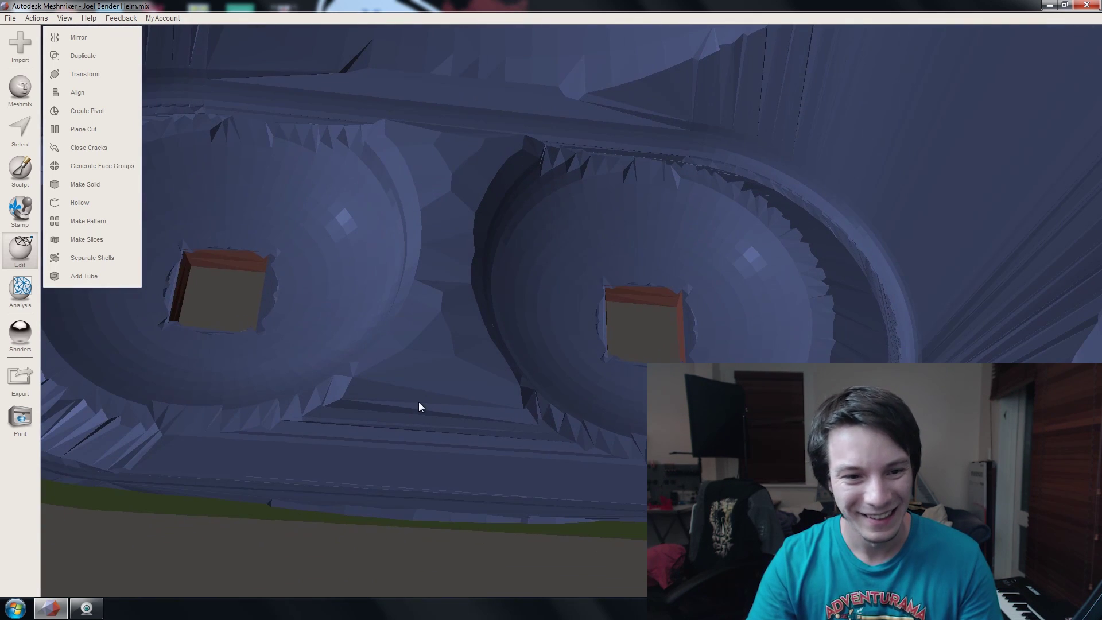
scroll(229, 280, down, 3)
scroll(286, 260, up, 10)
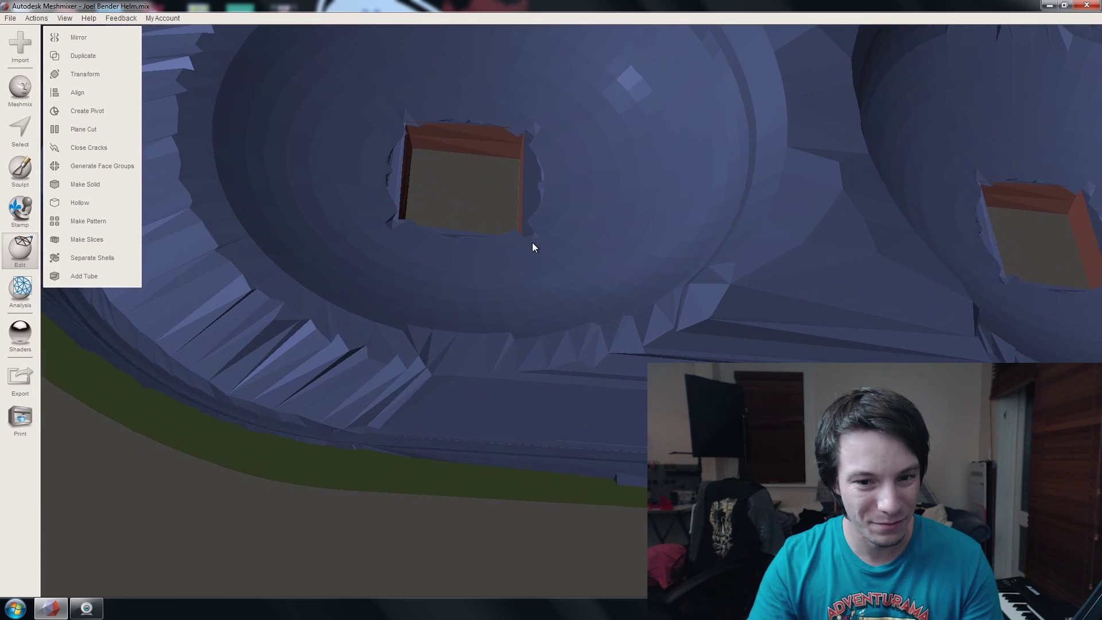
scroll(610, 311, down, 10)
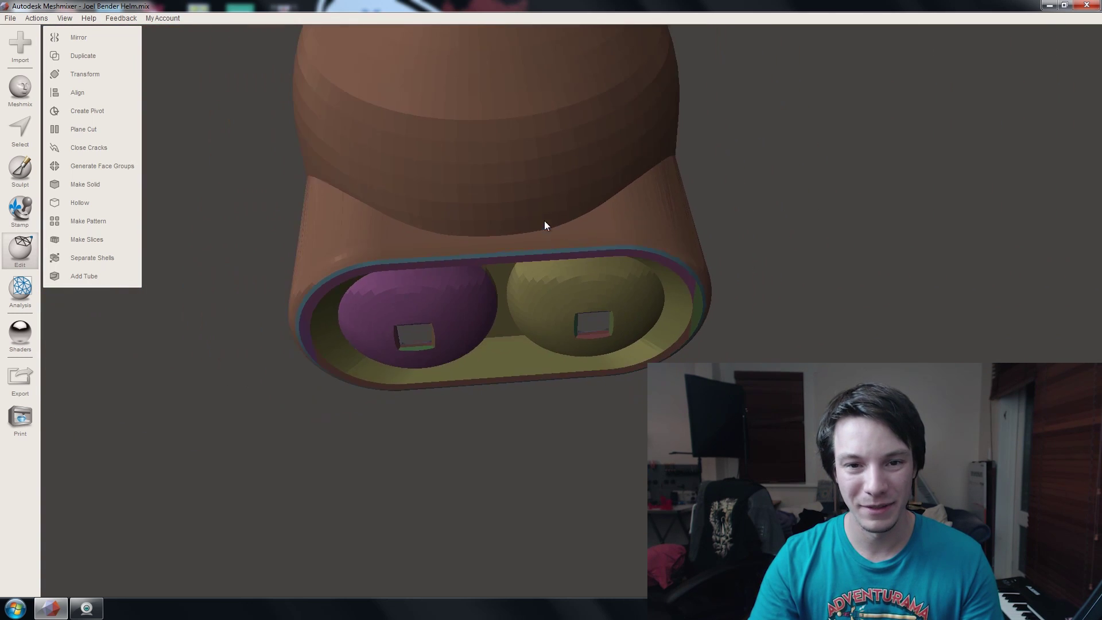
- Export the cut helmet in STL Binary Format (*.stl) under a Bender_Helm file name
right_drag(453, 217, 358, 236)
click(5, 21)
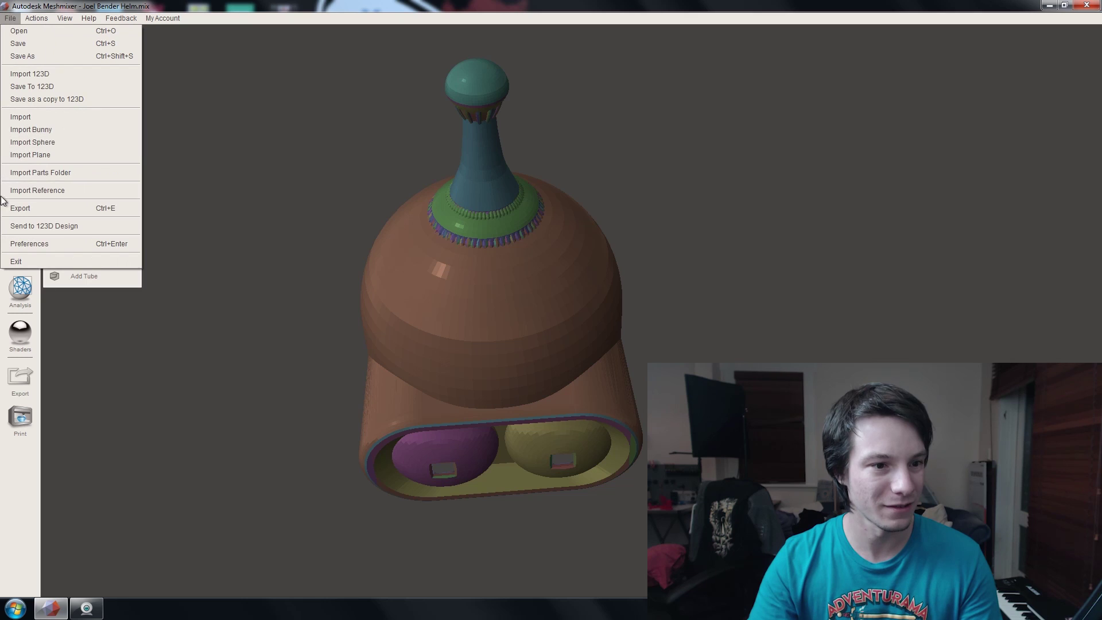
click(34, 208)
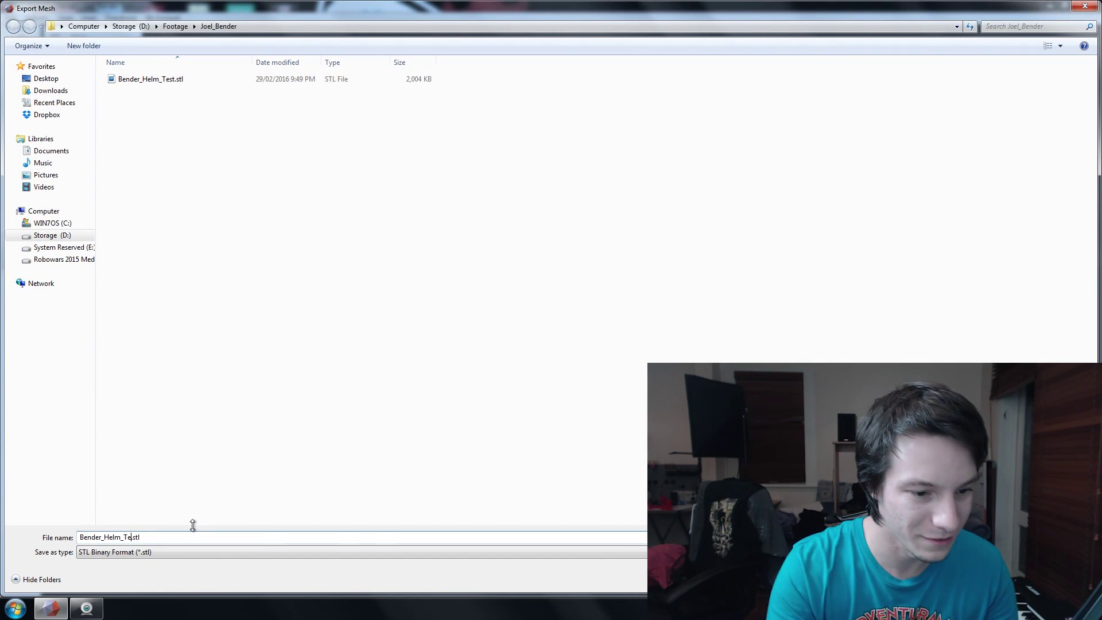
key(Return)
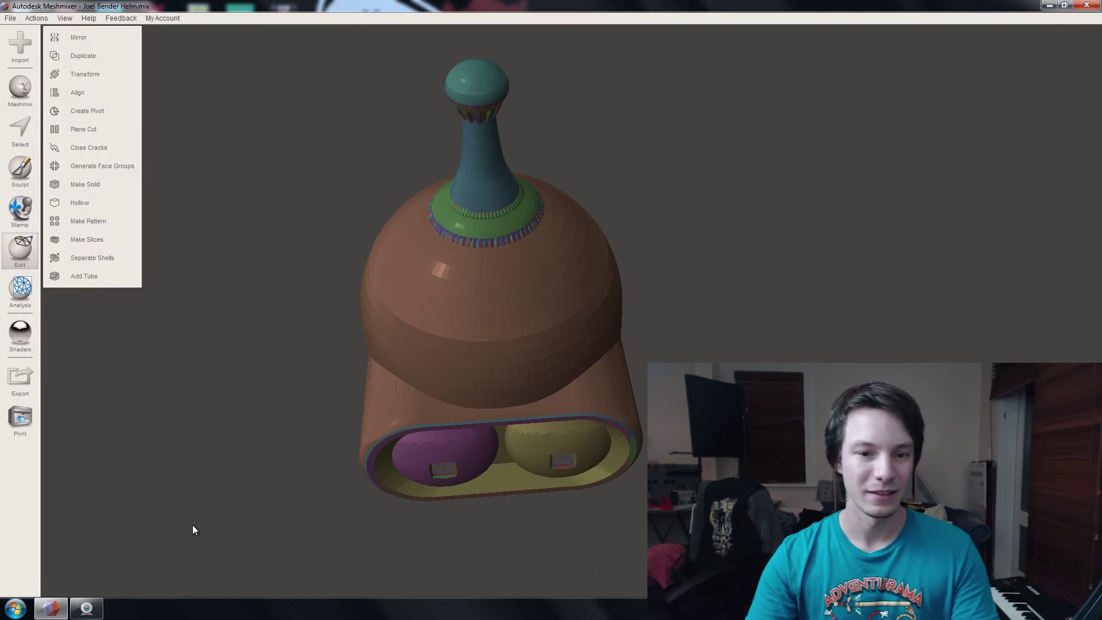
- Open Simplify3D
right_click(180, 610)
click(225, 565)
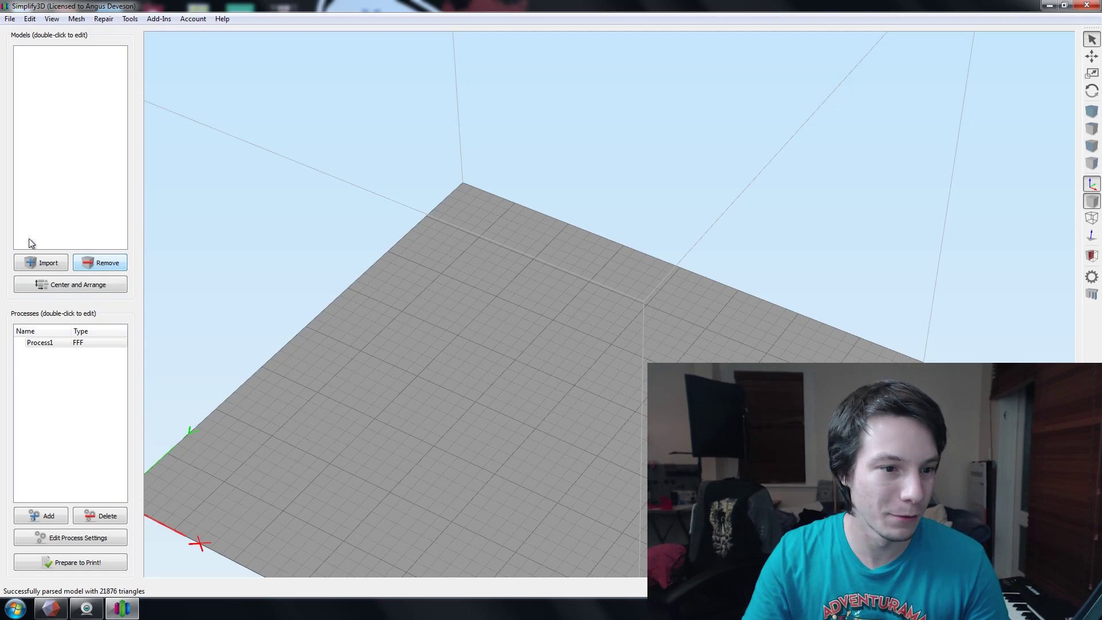
- Import the final hollow helmet STL, Bender_Helm_Final, from the Footage\Joel_Bender folder on the Storage drive
click(35, 263)
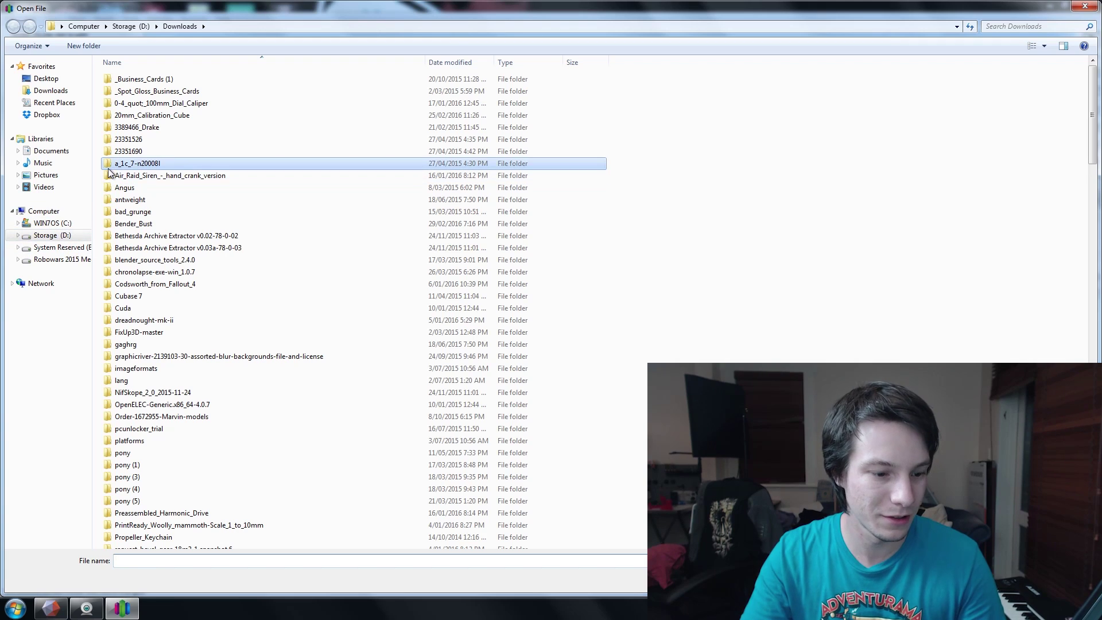
click(52, 235)
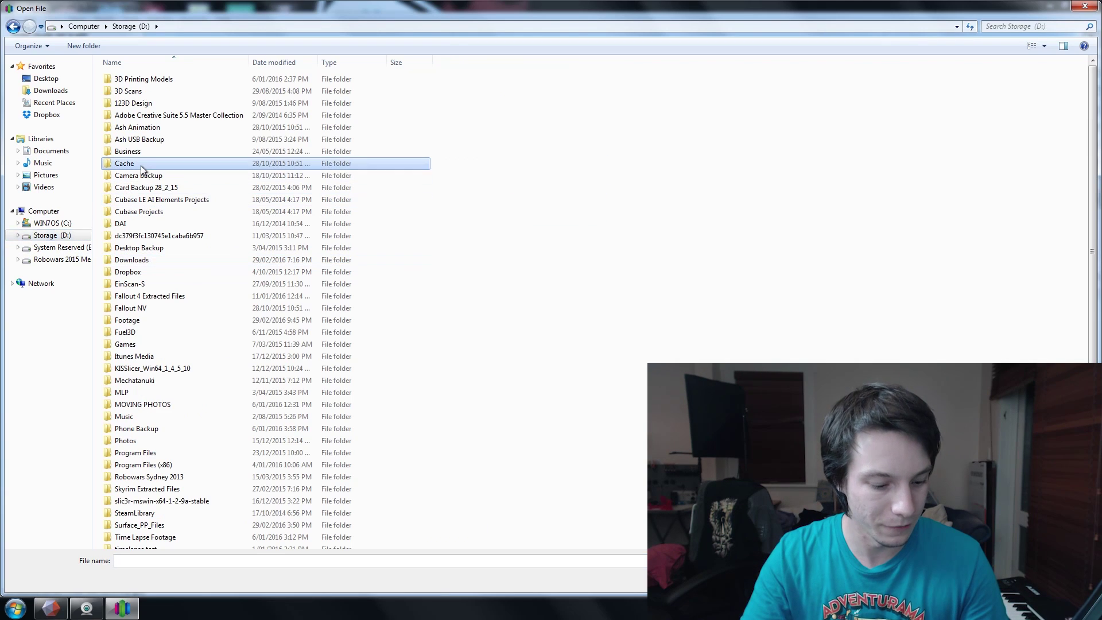
key(f)
key(o)
double_click(153, 318)
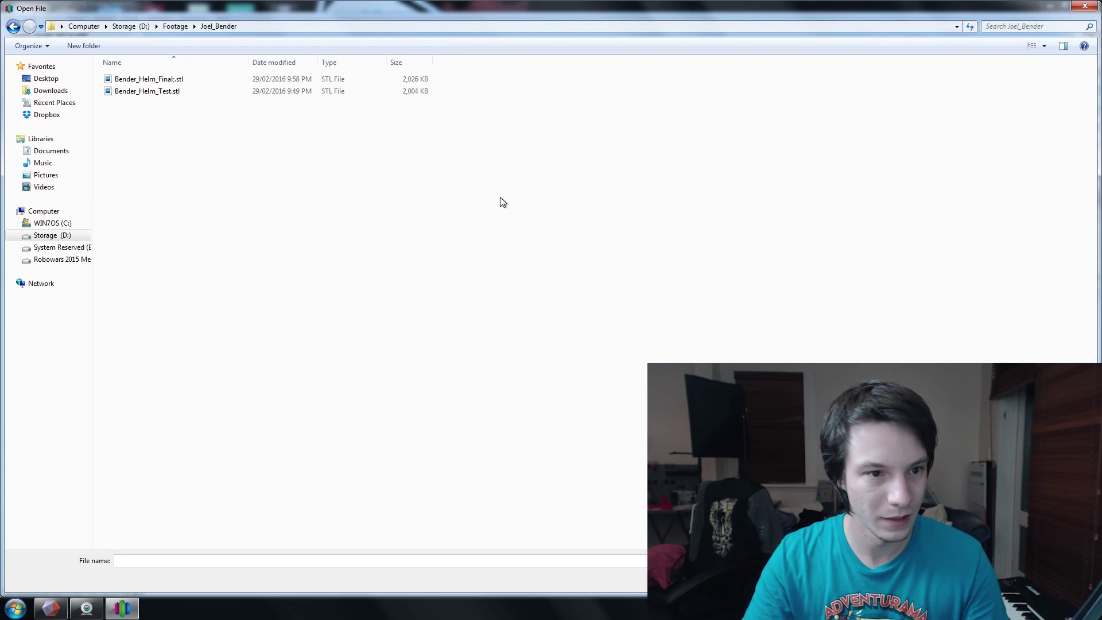
double_click(166, 80)
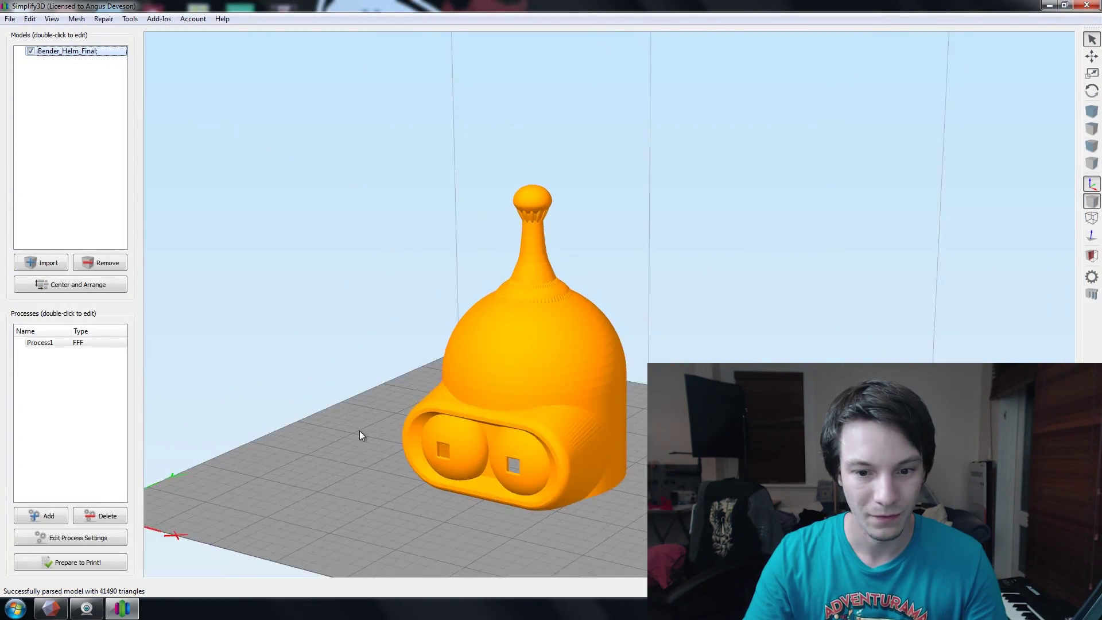
- Slice the imported hollow helmet with Process1 to generate its toolpath preview
drag(407, 418, 561, 363)
scroll(651, 355, up, 5)
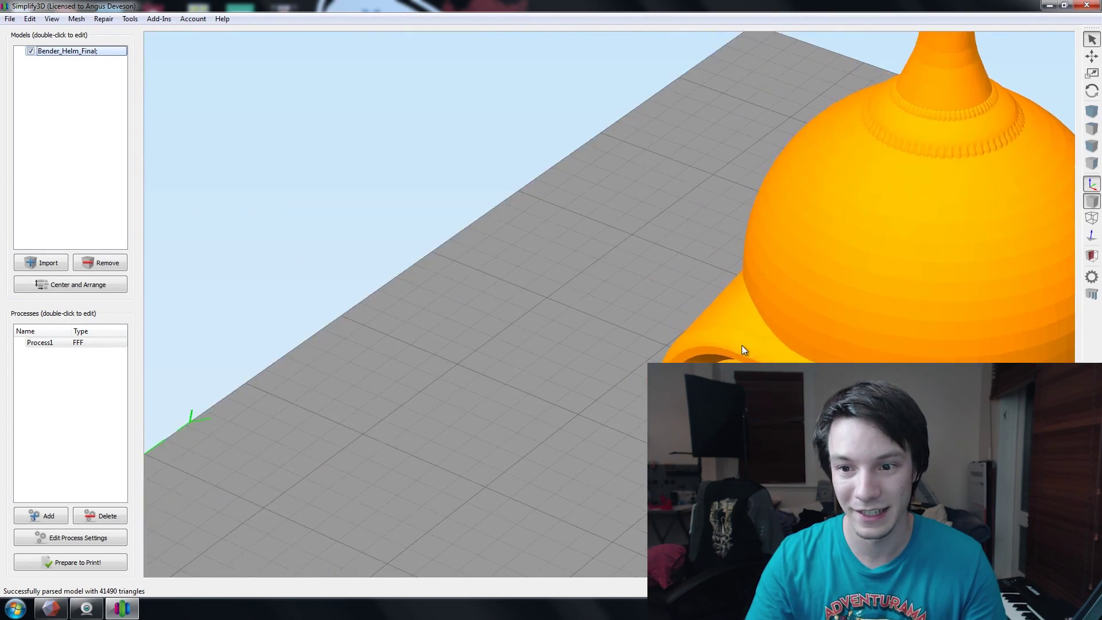
key(Home)
scroll(552, 354, up, 6)
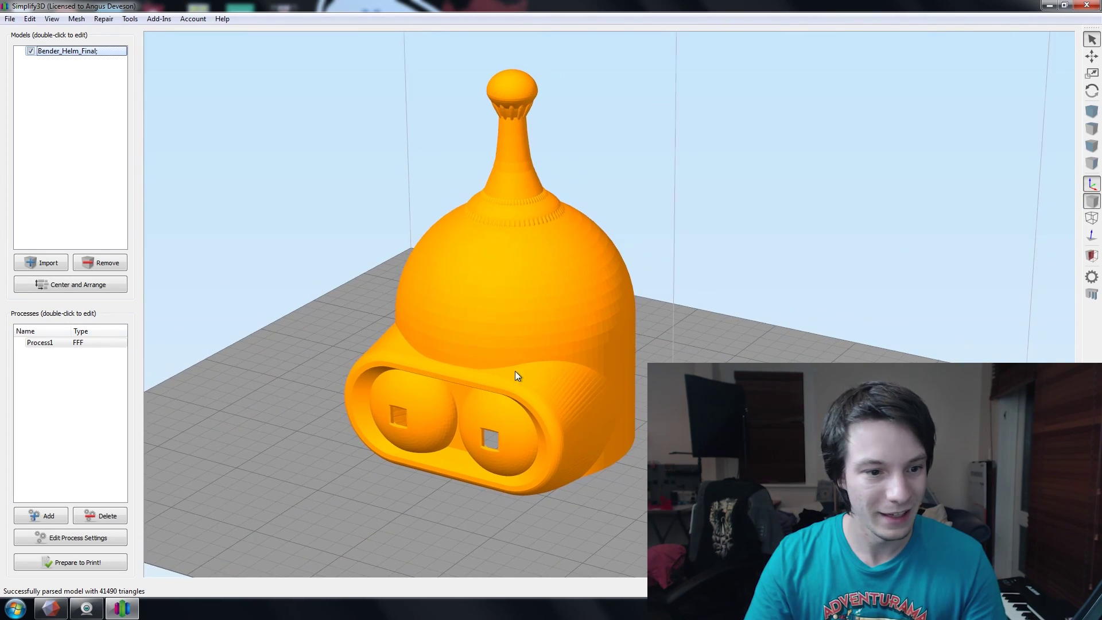
click(60, 564)
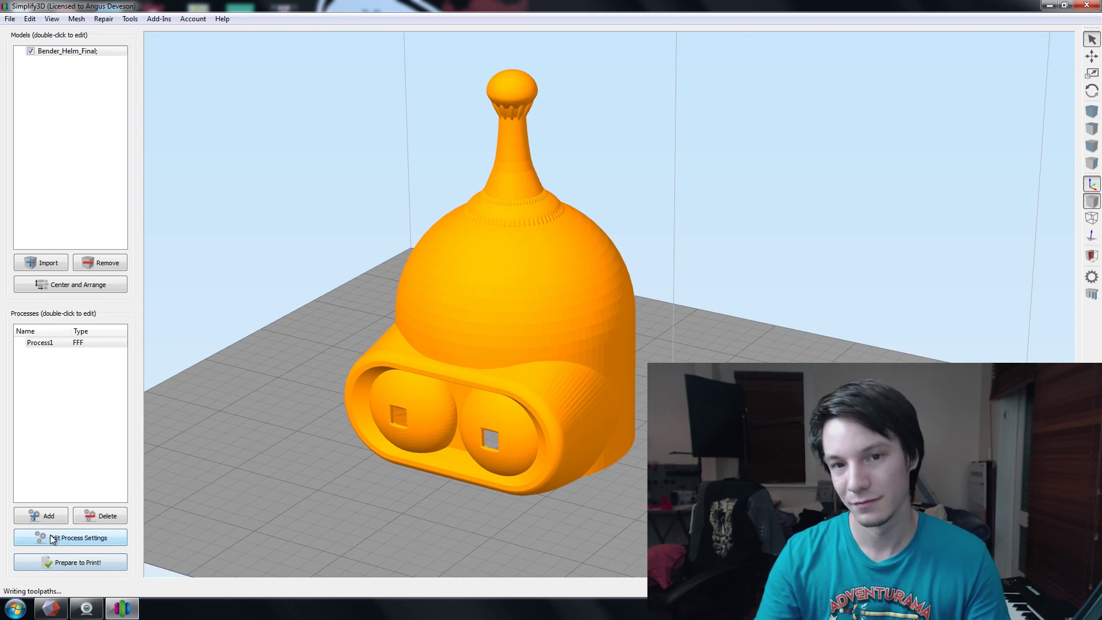
middle_drag(419, 445, 435, 427)
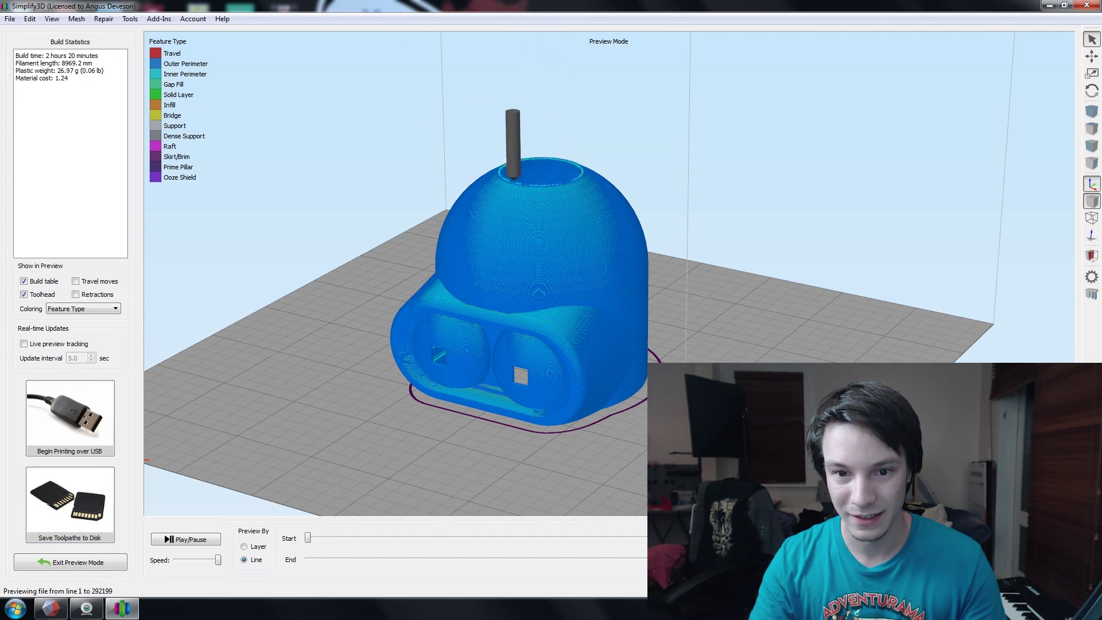
- Examine the line-by-line toolpath preview of the hollow helmet from the dome up to the antenna tip
drag(850, 559, 455, 581)
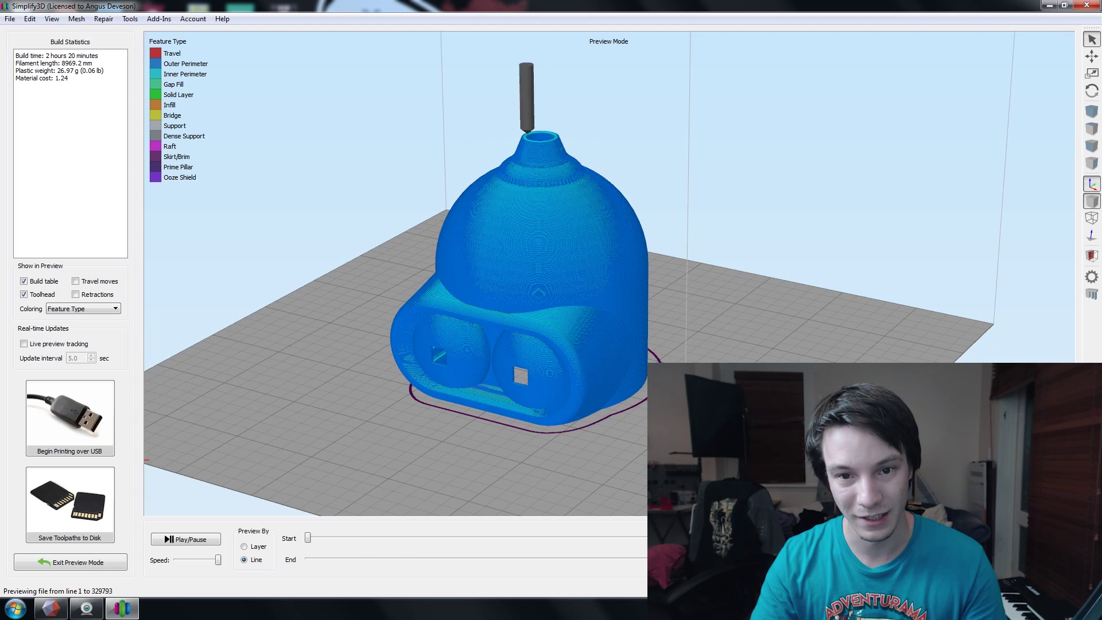
middle_drag(660, 369, 643, 425)
scroll(643, 425, down, 3)
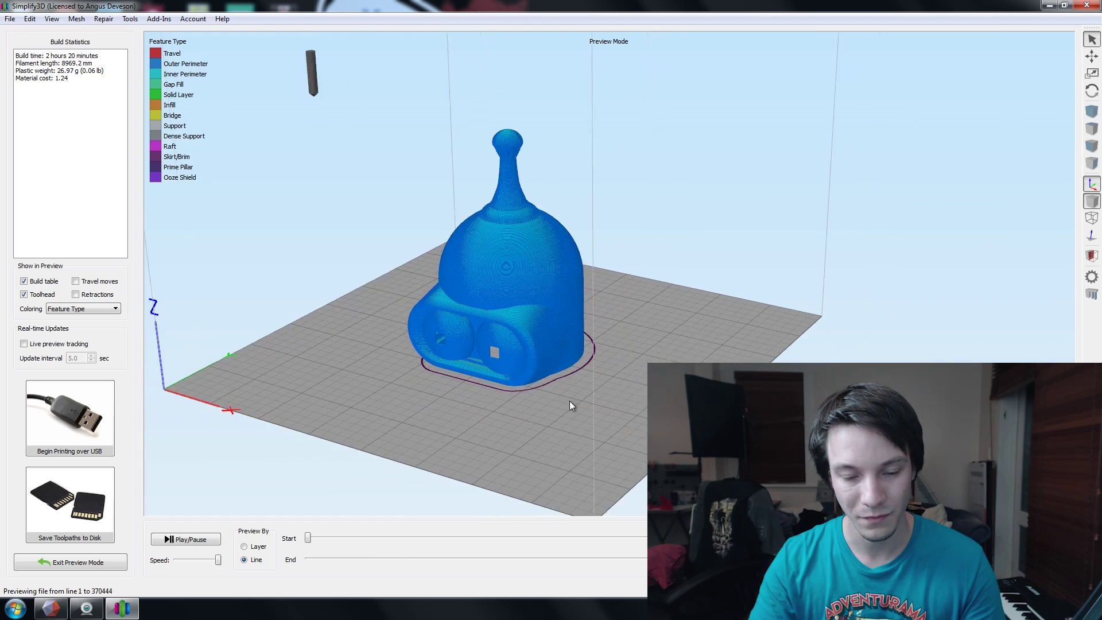
middle_drag(570, 401, 491, 353)
drag(491, 356, 492, 388)
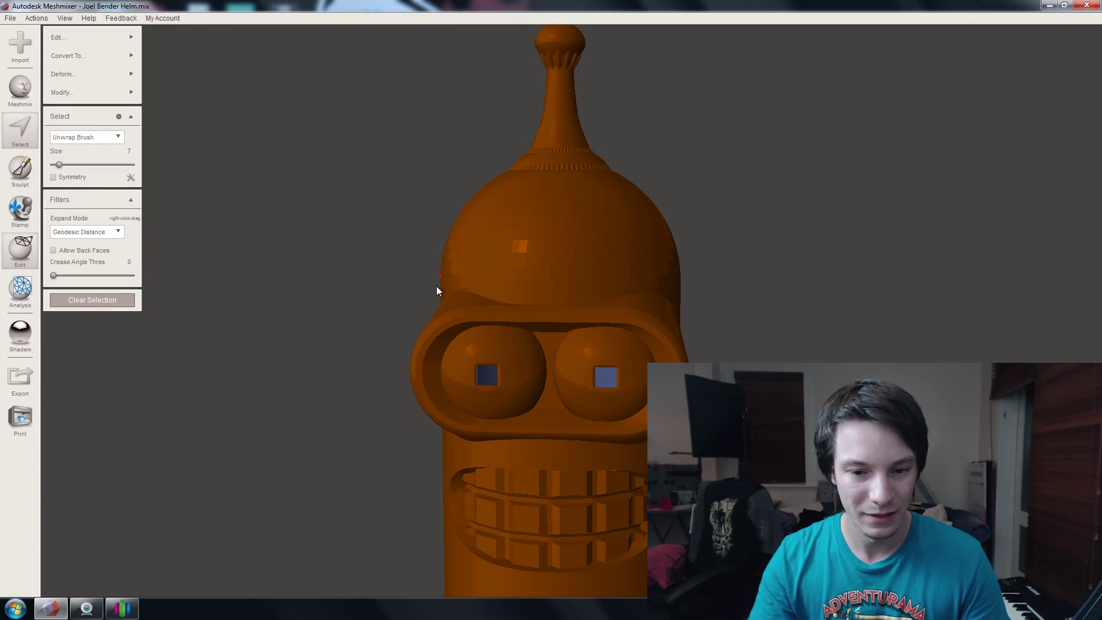
- In Meshmixer, return the complete Bender head to its solid state from before the hollowing
key(d)
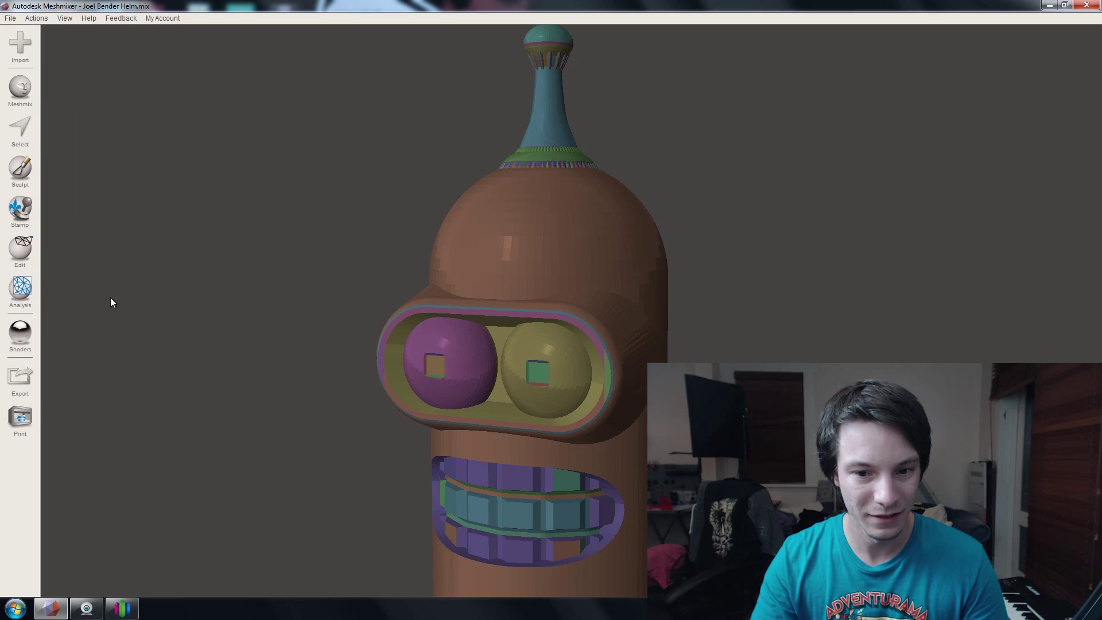
right_drag(275, 326, 357, 309)
scroll(315, 419, down, 3)
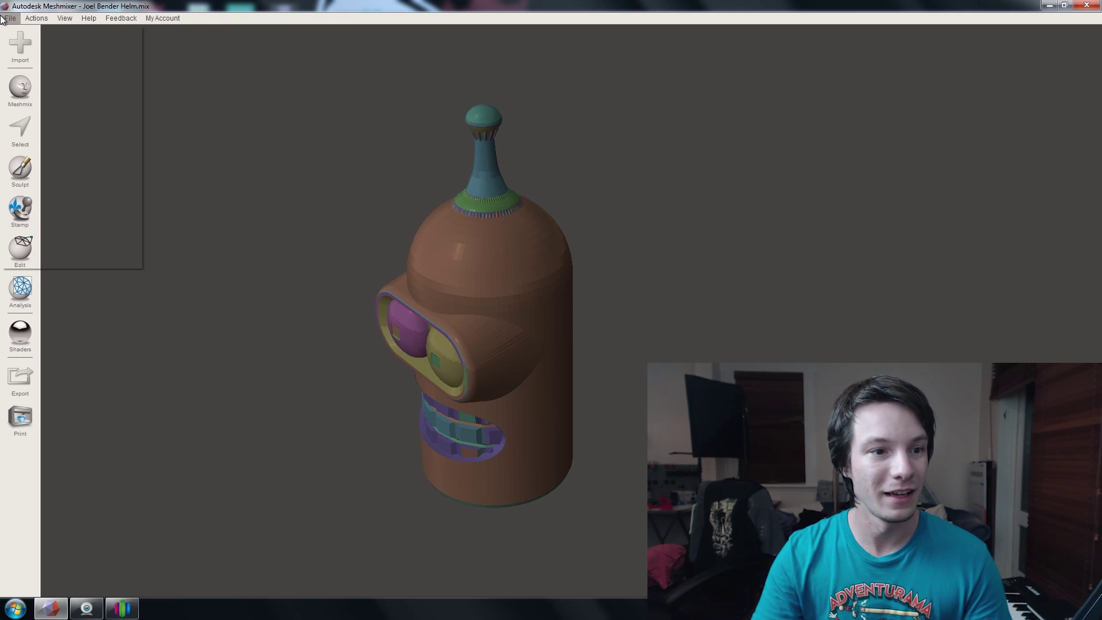
click(39, 208)
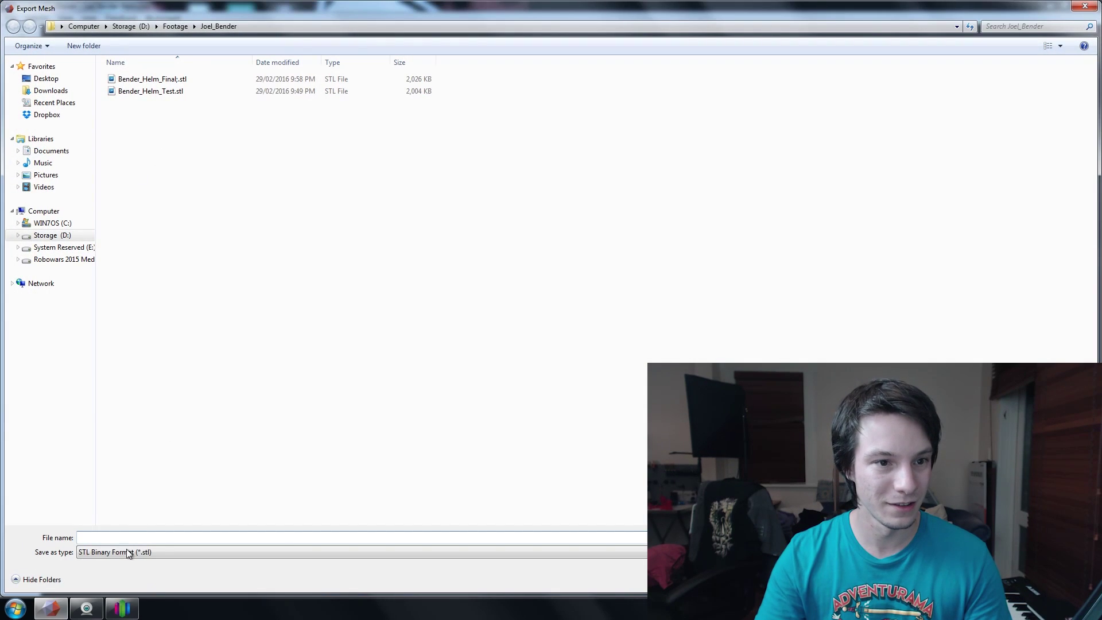
click(129, 90)
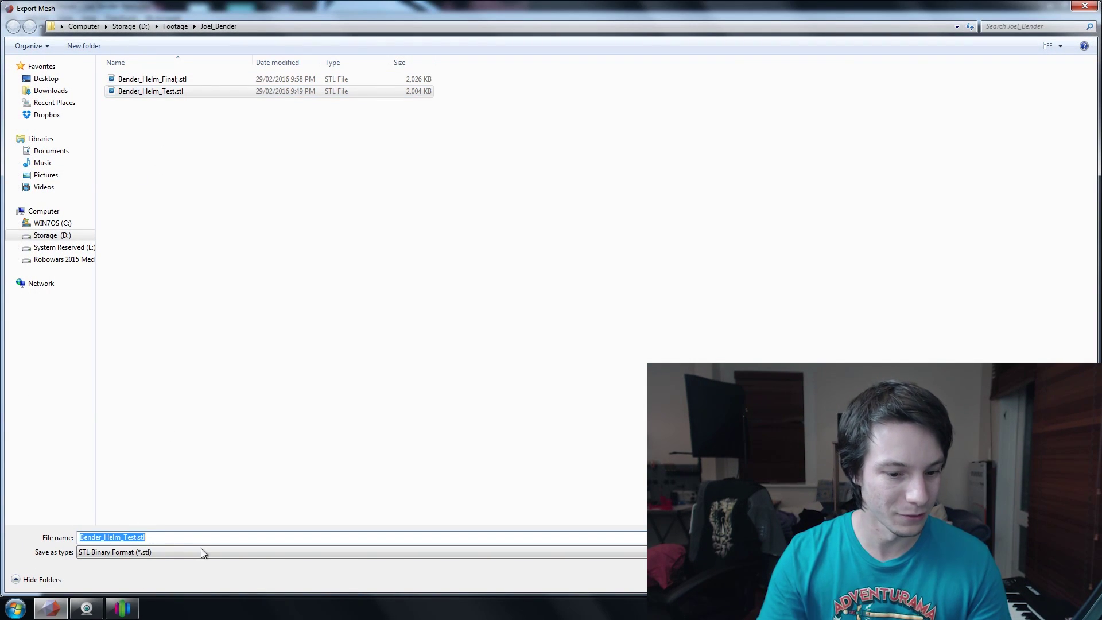
key(Left)
key(Left)
key(Left)
key(Left)
key(BackSpace)
key(BackSpace)
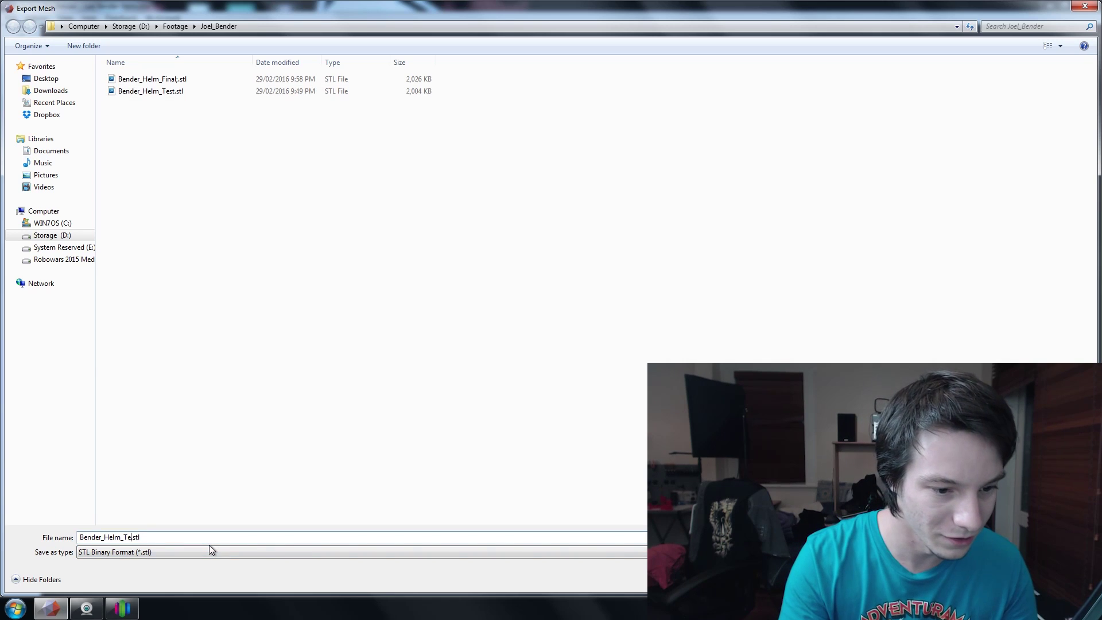
key(BackSpace)
key(BackSpace)
text(Final)
key(Return)
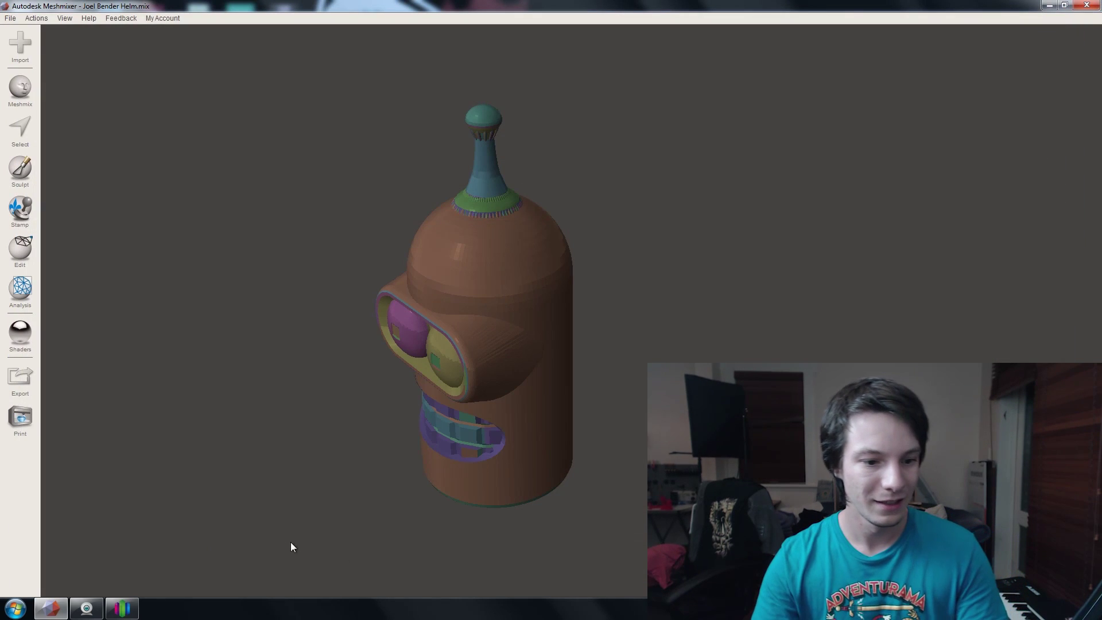
- Switch to Simplify3D, leave the toolpath preview and replace the hollow helmet with Bender_Helm_Solid.stl
click(121, 608)
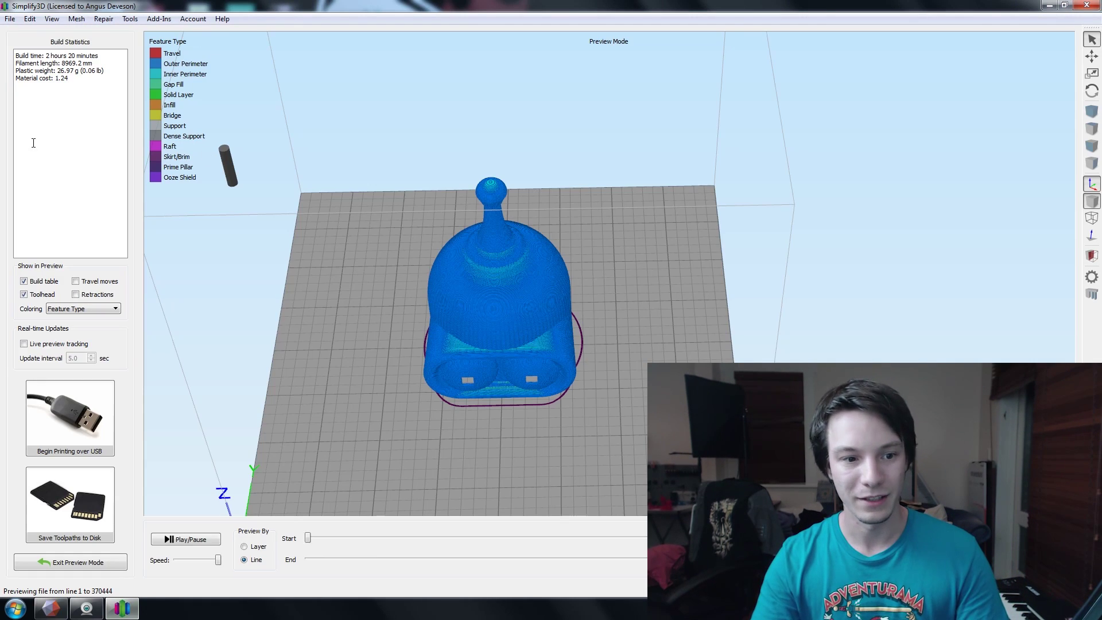
click(63, 562)
click(79, 263)
click(22, 265)
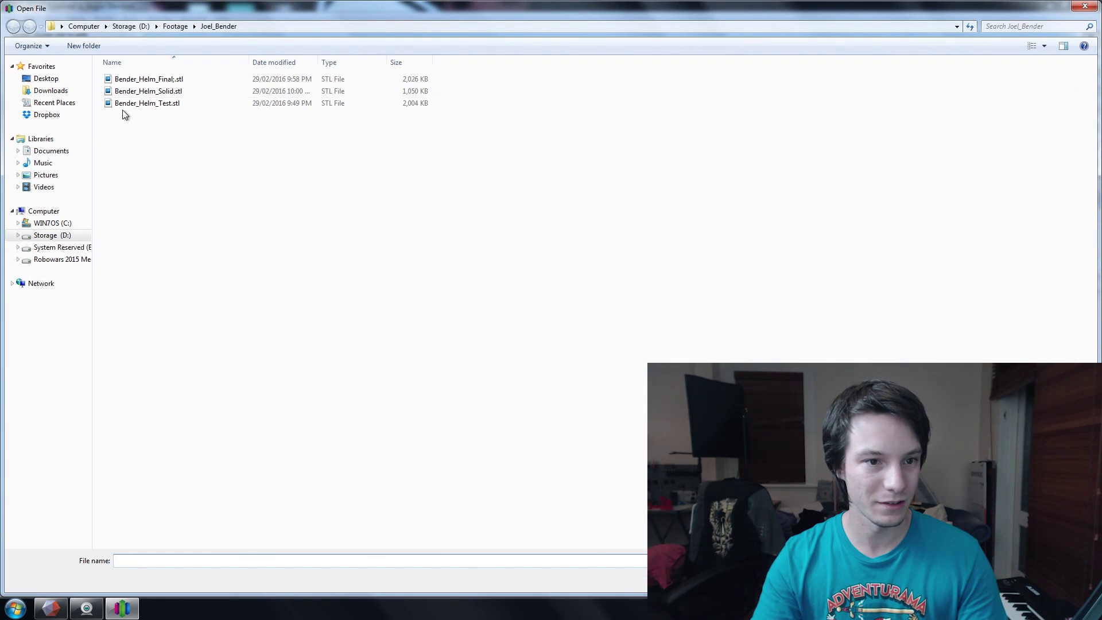
double_click(148, 92)
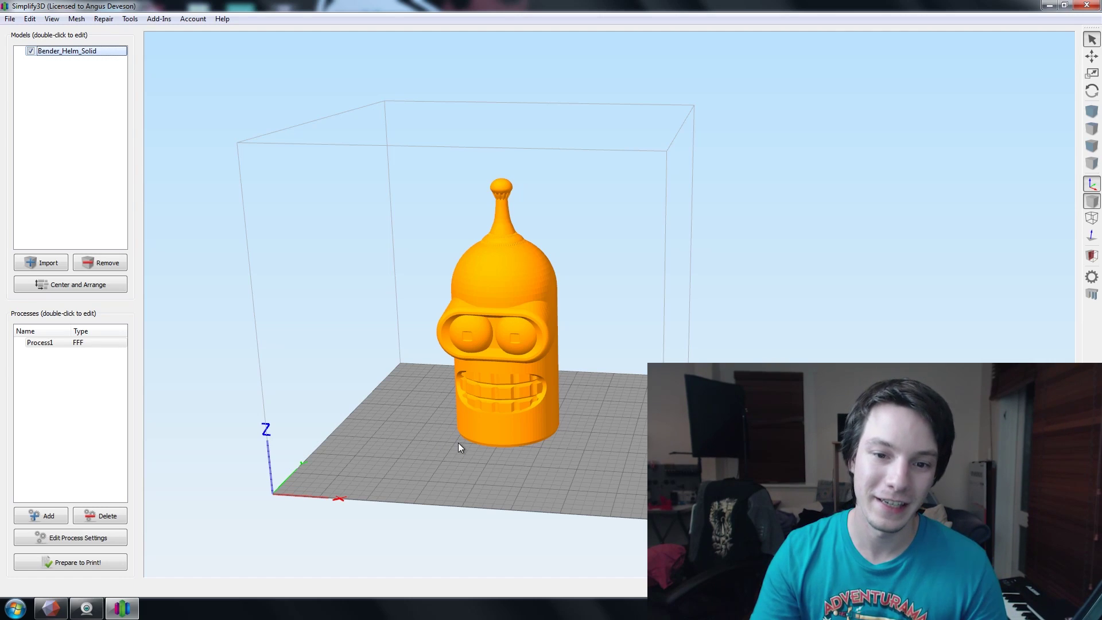
- Check Process1's infill percentage, solid layers and perimeter shells for printing the solid head hollow, and accept the settings
mouse_move(458, 443)
mouse_down()
mouse_move(351, 360)
mouse_move(404, 419)
mouse_move(449, 438)
mouse_up()
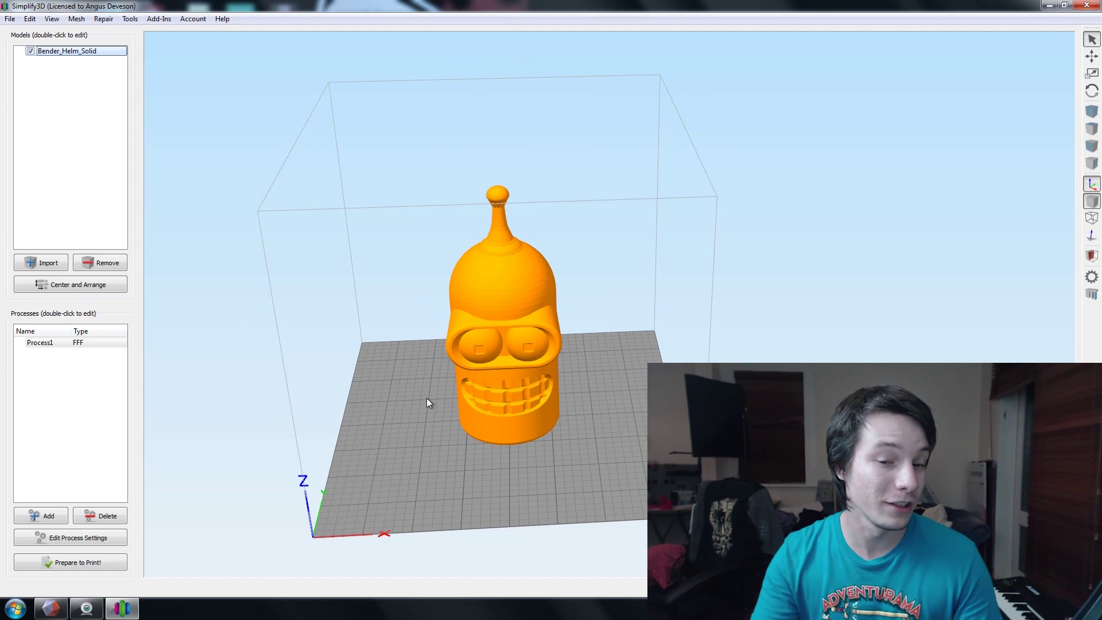
drag(428, 402, 424, 424)
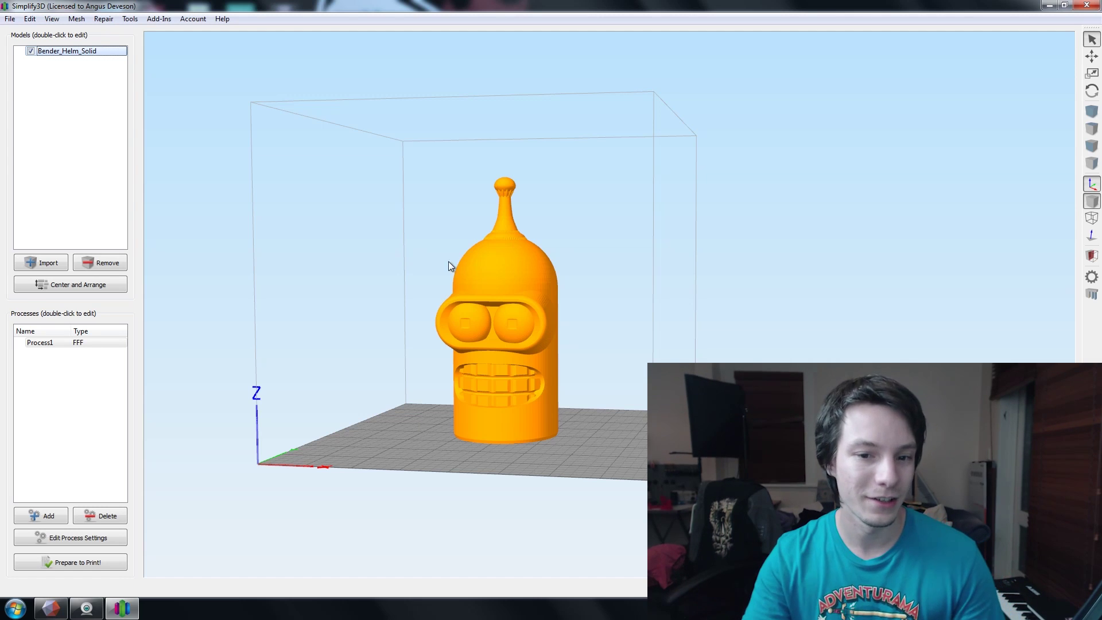
click(42, 352)
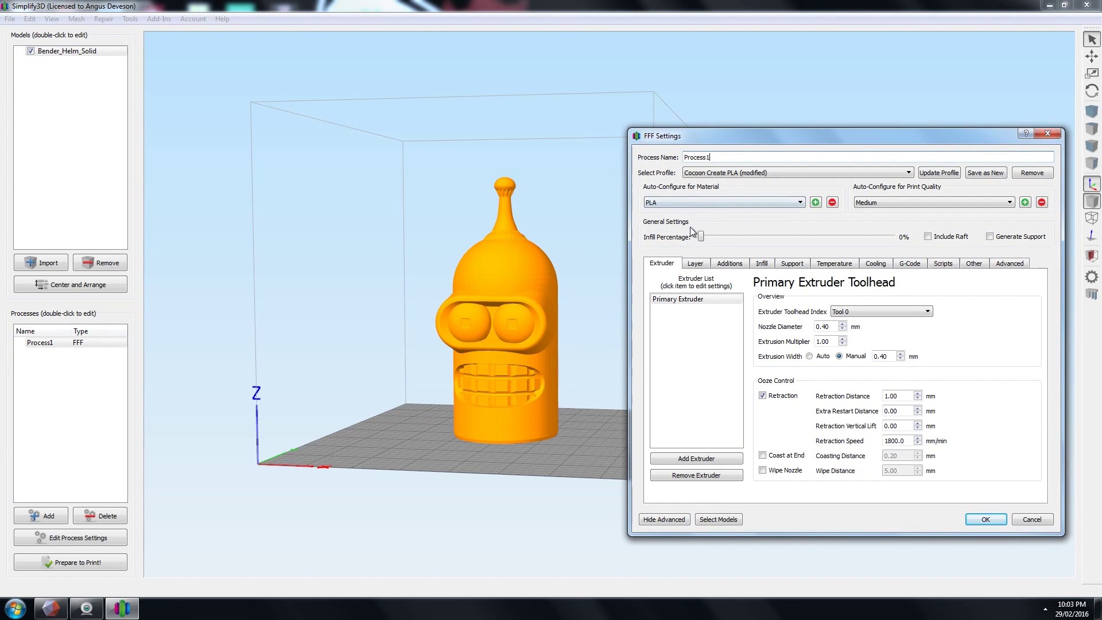
click(704, 239)
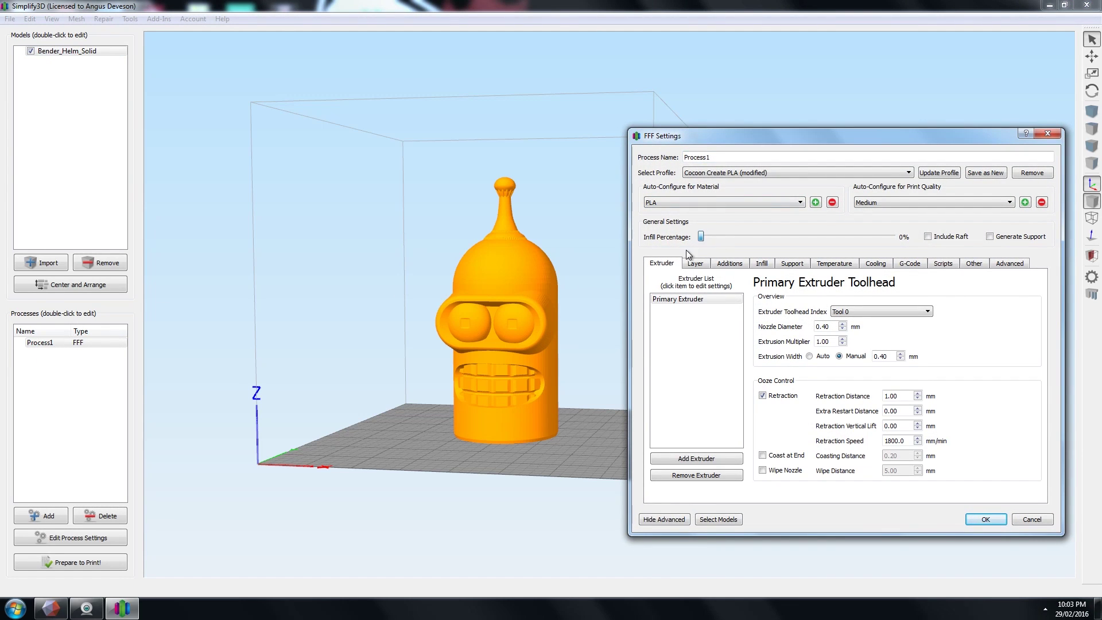
click(695, 264)
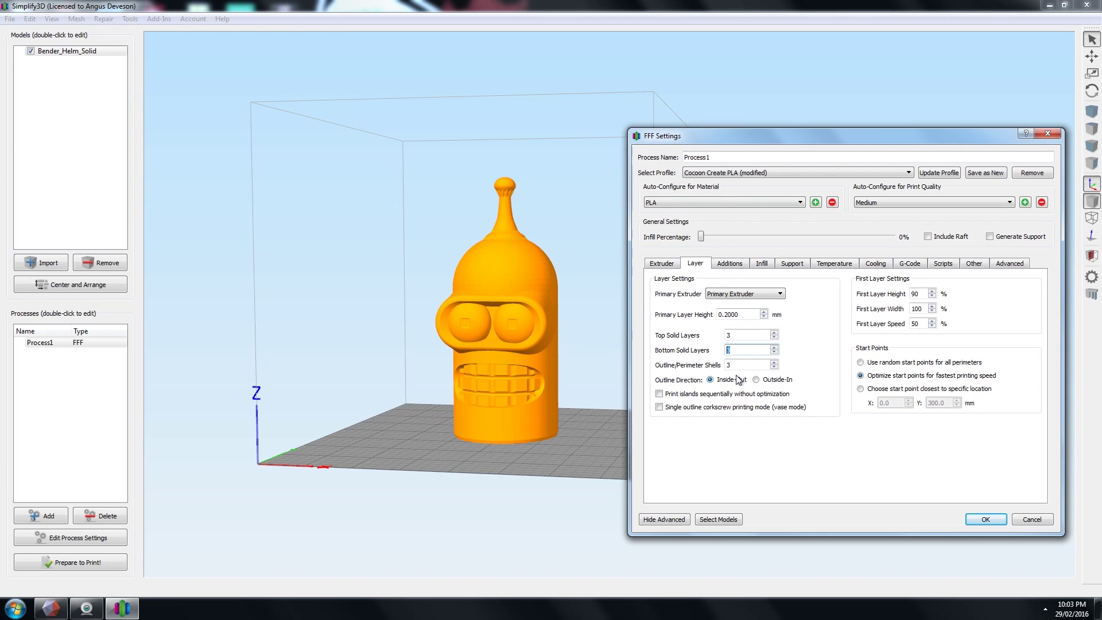
click(990, 518)
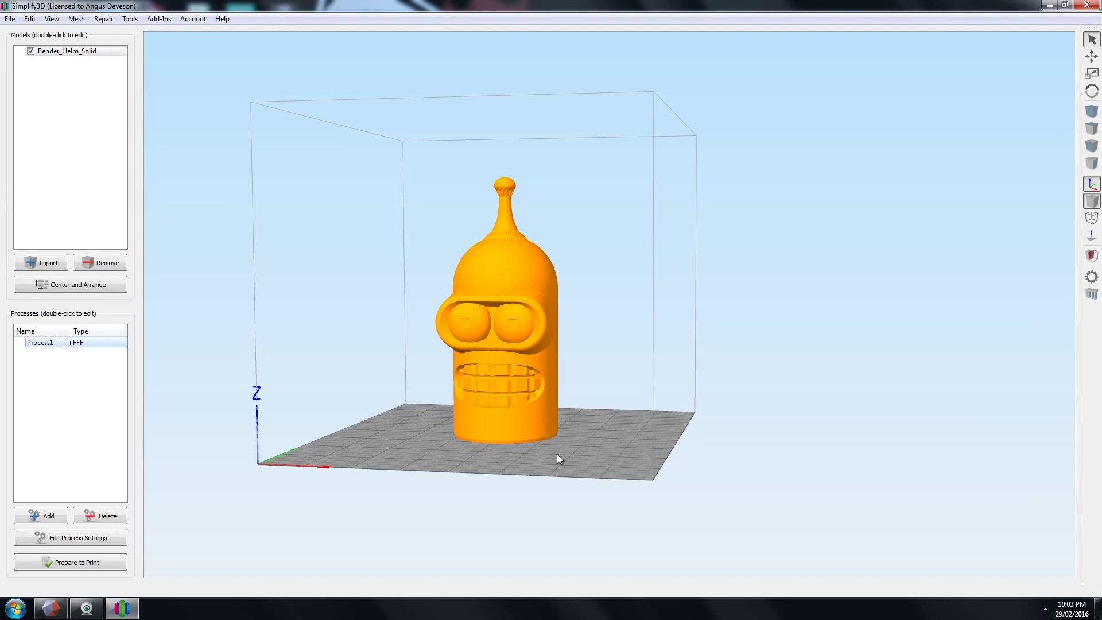
- Lower the solid head to a Z Offset of -50.00 mm so the mouth section lies below the build plate
drag(557, 455, 539, 490)
double_click(509, 298)
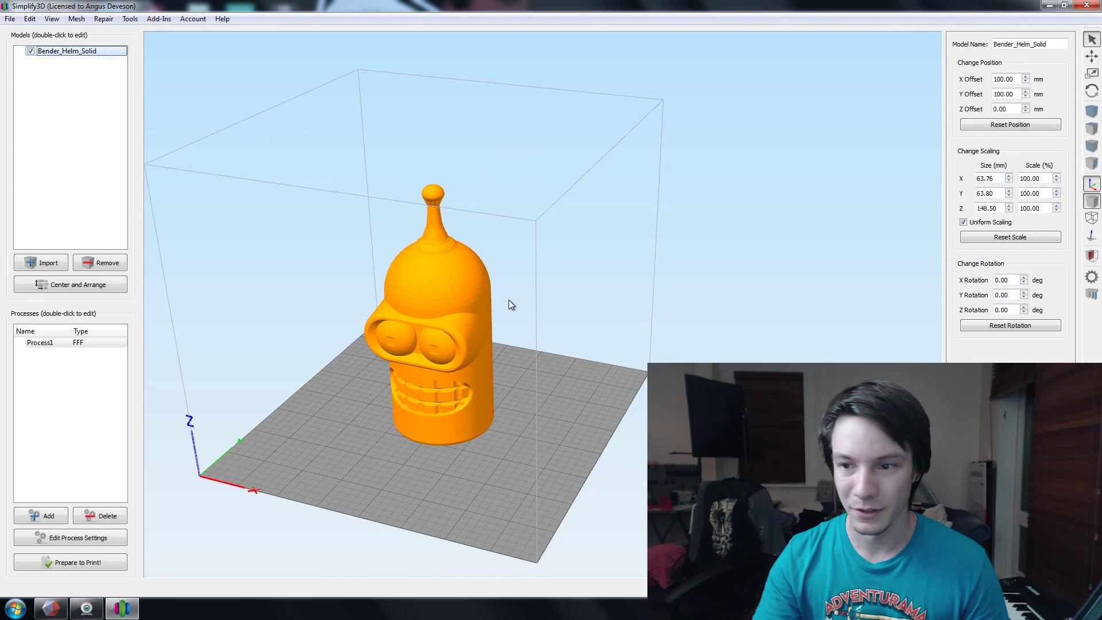
click(1025, 112)
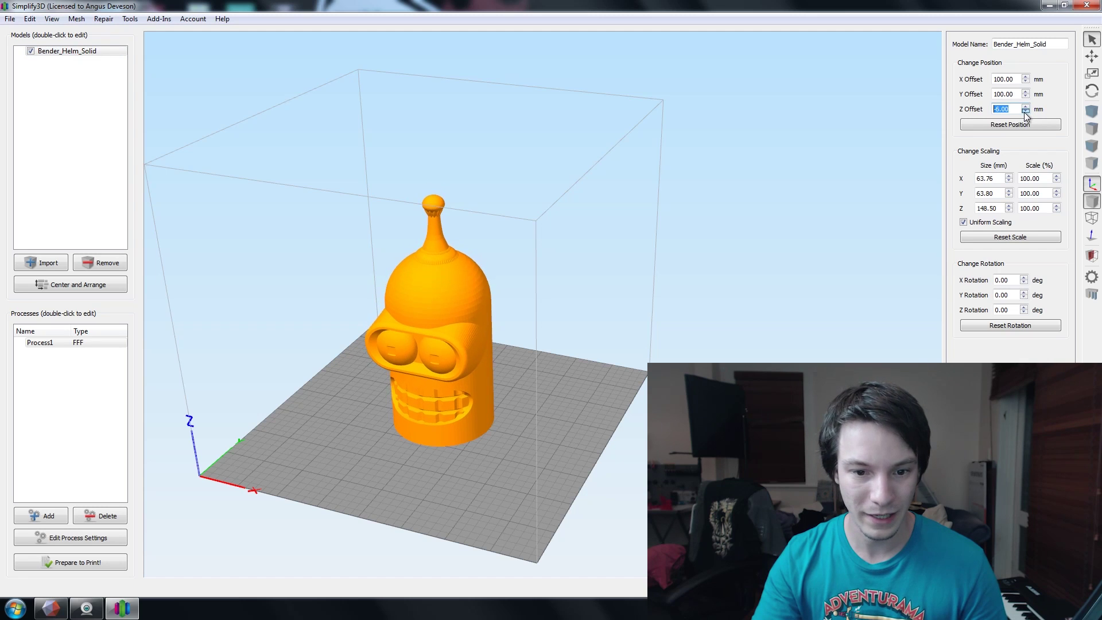
scroll(1026, 114, down, 13)
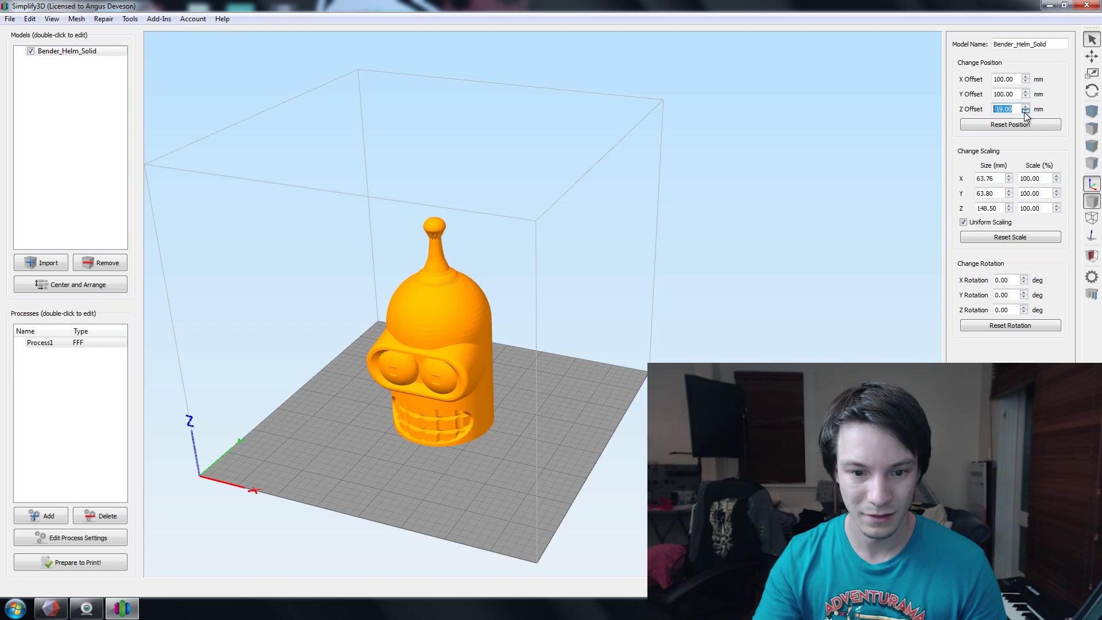
scroll(1026, 115, down, 10)
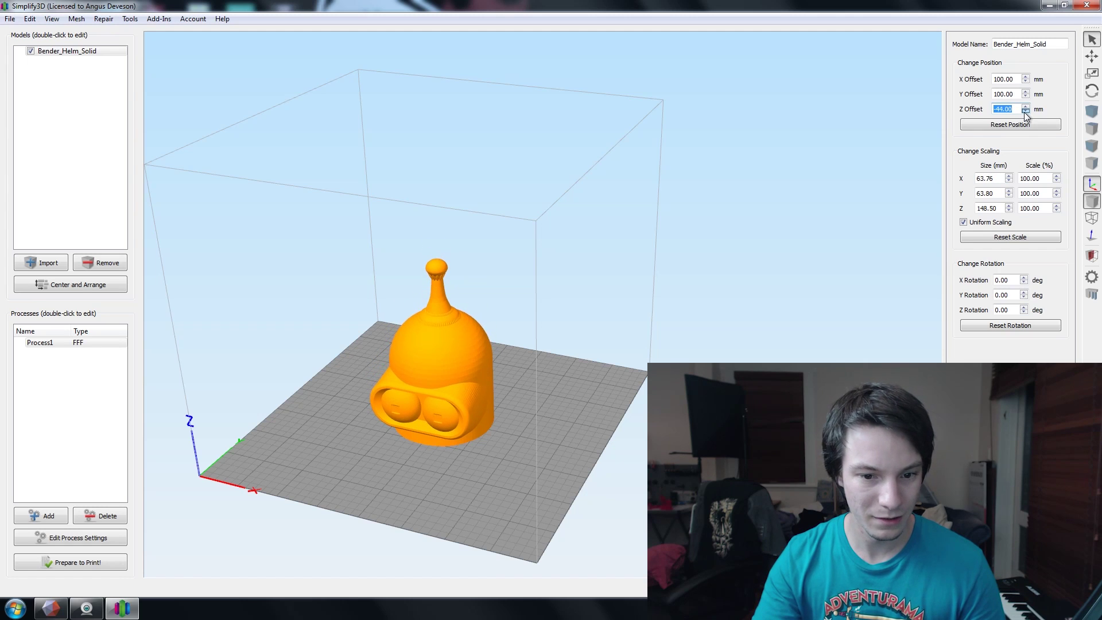
drag(439, 338, 463, 271)
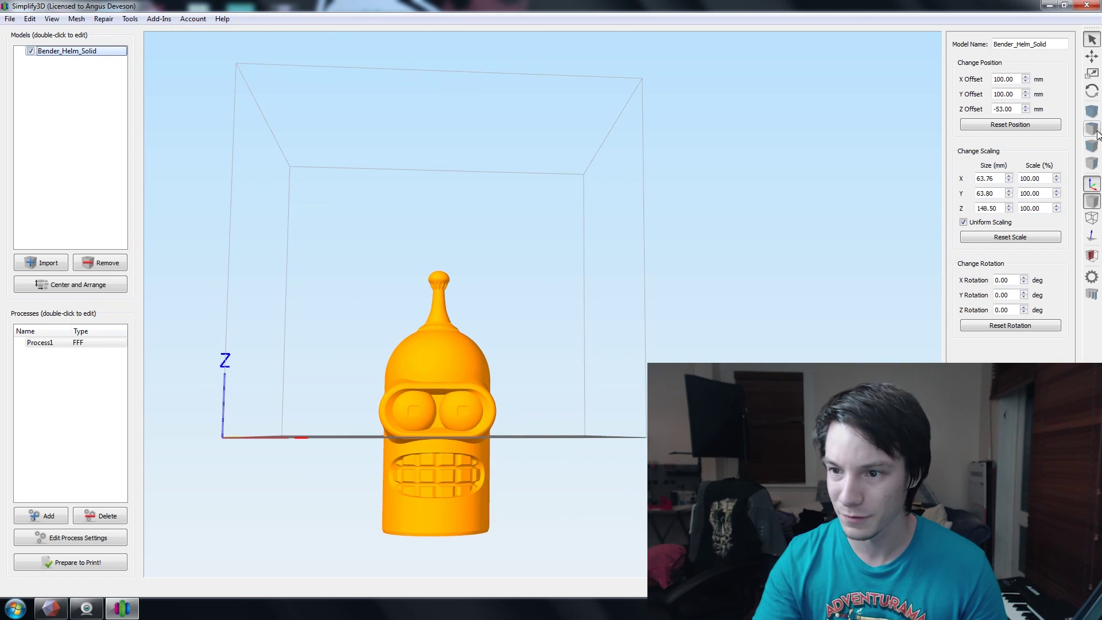
scroll(1025, 106, up, 3)
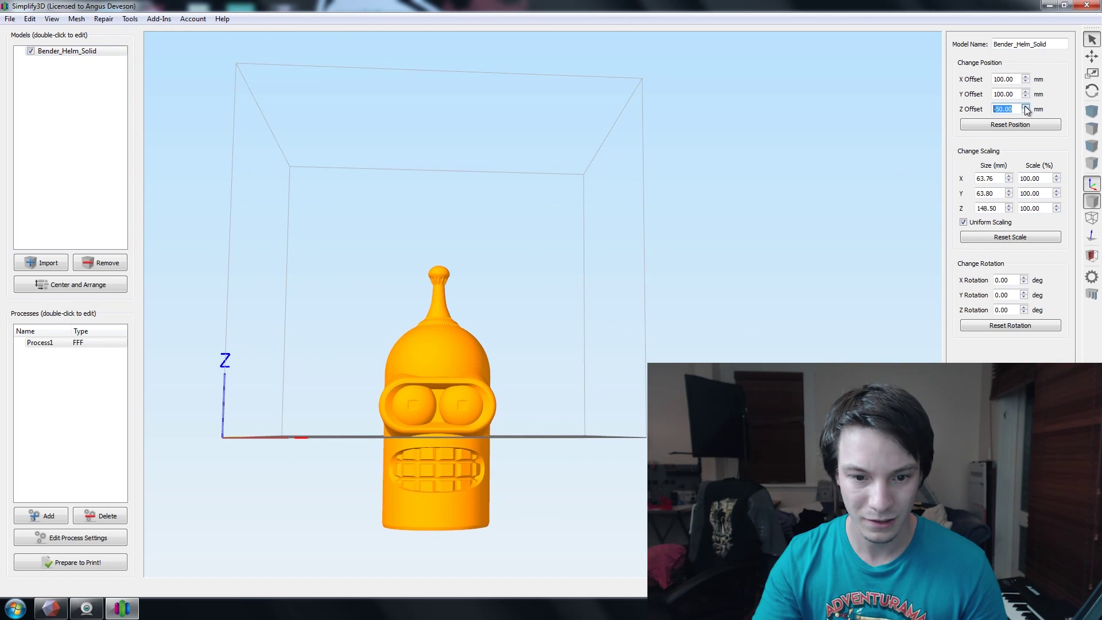
drag(689, 270, 459, 303)
scroll(458, 302, up, 4)
scroll(319, 340, down, 5)
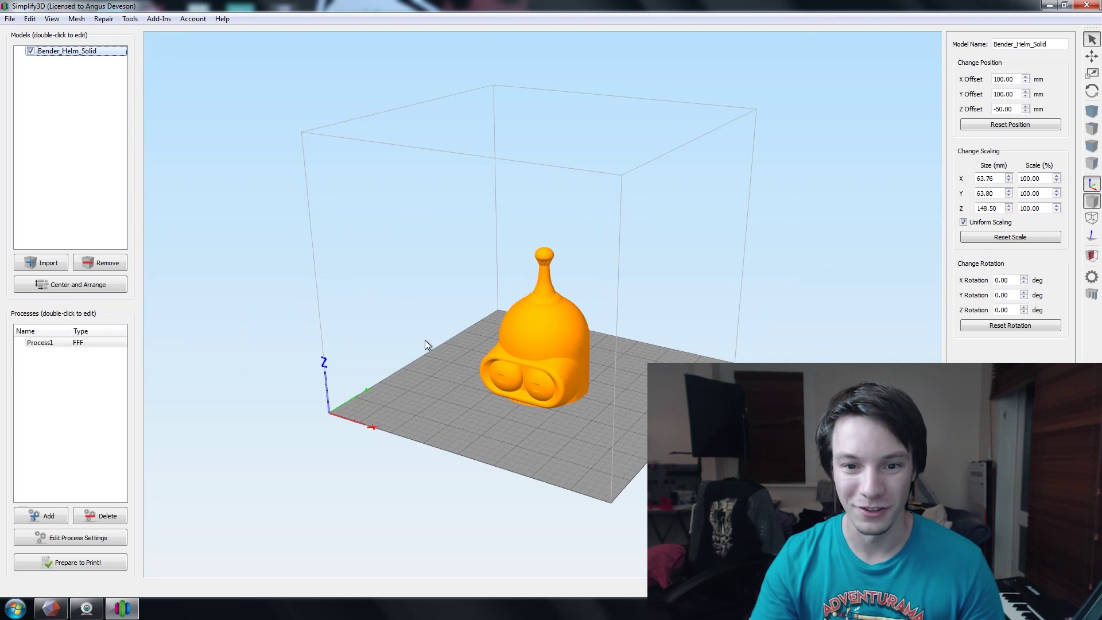
scroll(425, 339, up, 5)
middle_drag(445, 394, 411, 395)
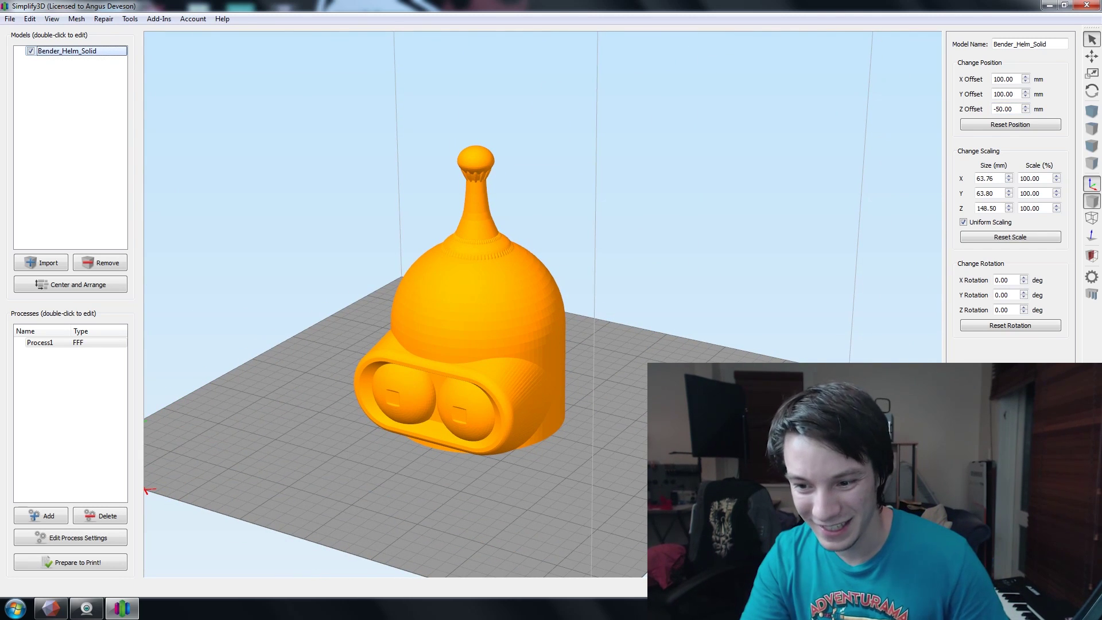
key(Escape)
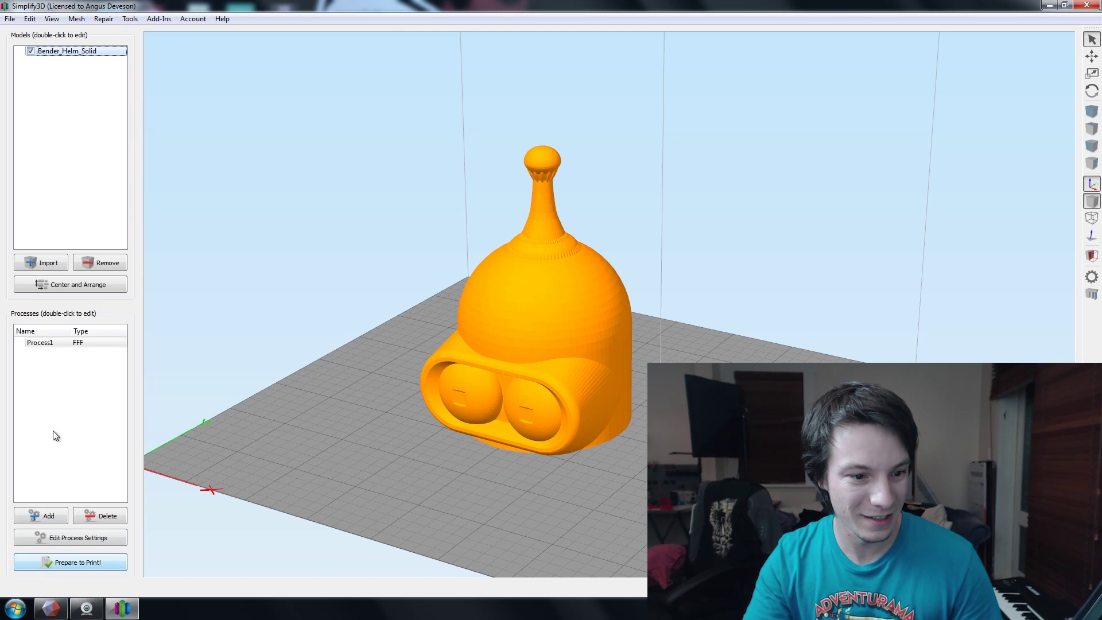
- Include a raft in Process1's additions, accept the settings and generate the toolpath preview of the sunken solid head
double_click(32, 342)
click(728, 263)
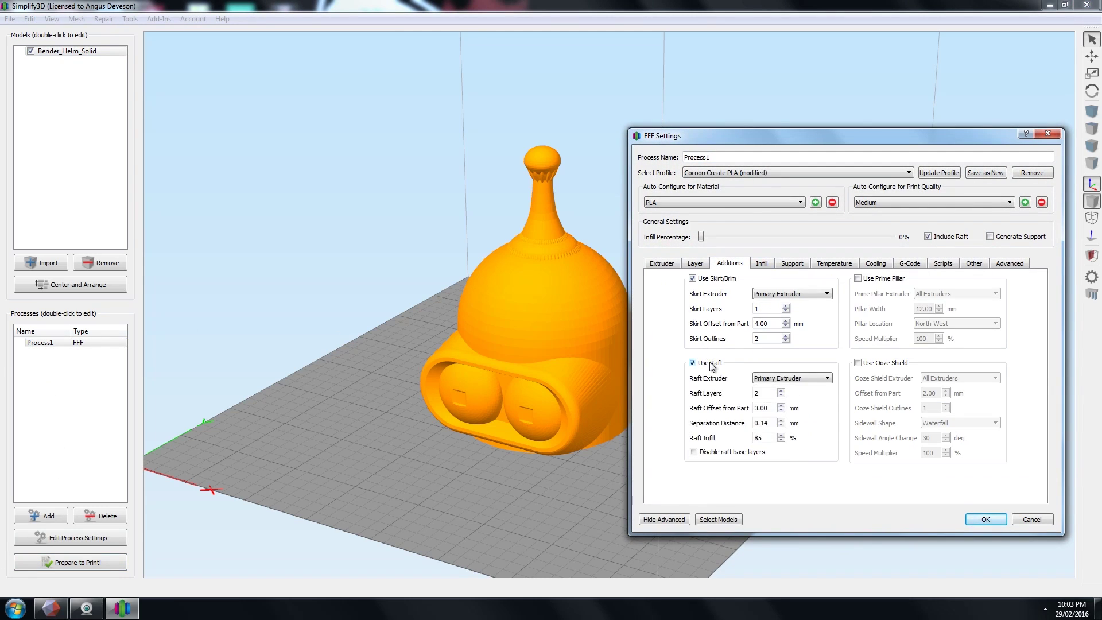
drag(674, 475, 657, 494)
click(95, 570)
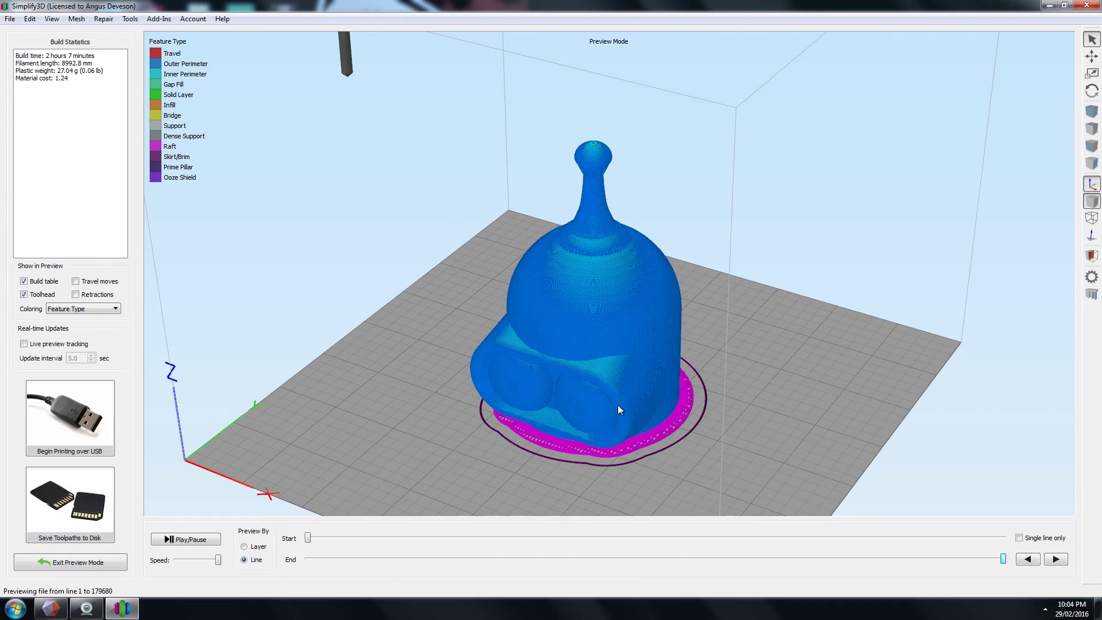
- Cut the toolpath preview back to end at about line 74000 and examine the head's interior floor and walls from above
right_drag(618, 404, 618, 384)
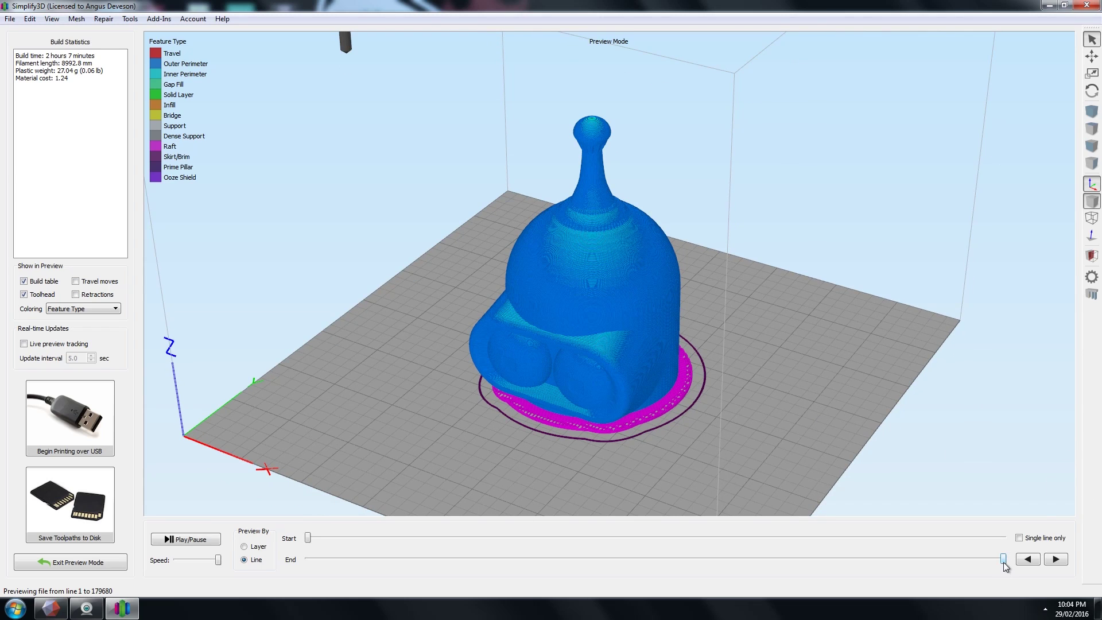
drag(751, 570, 594, 559)
drag(575, 423, 560, 322)
scroll(484, 368, up, 3)
right_drag(484, 368, 499, 331)
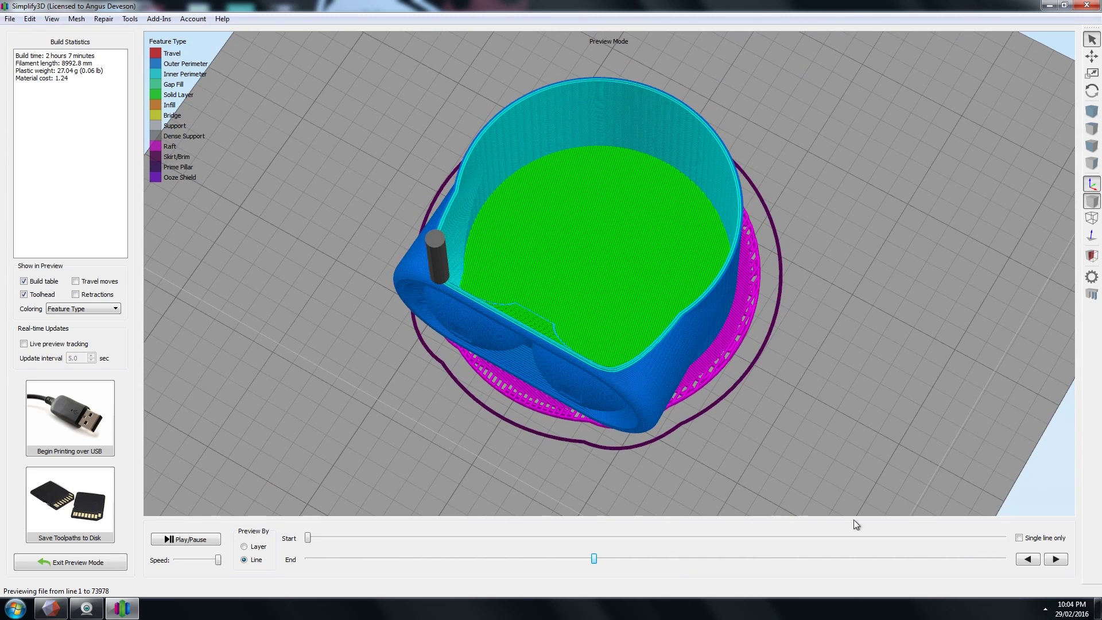
- Extend the toolpath preview to about line 79900 and examine the eyes, the perimeter walls and the hollow interior
drag(594, 560, 509, 350)
scroll(574, 333, up, 5)
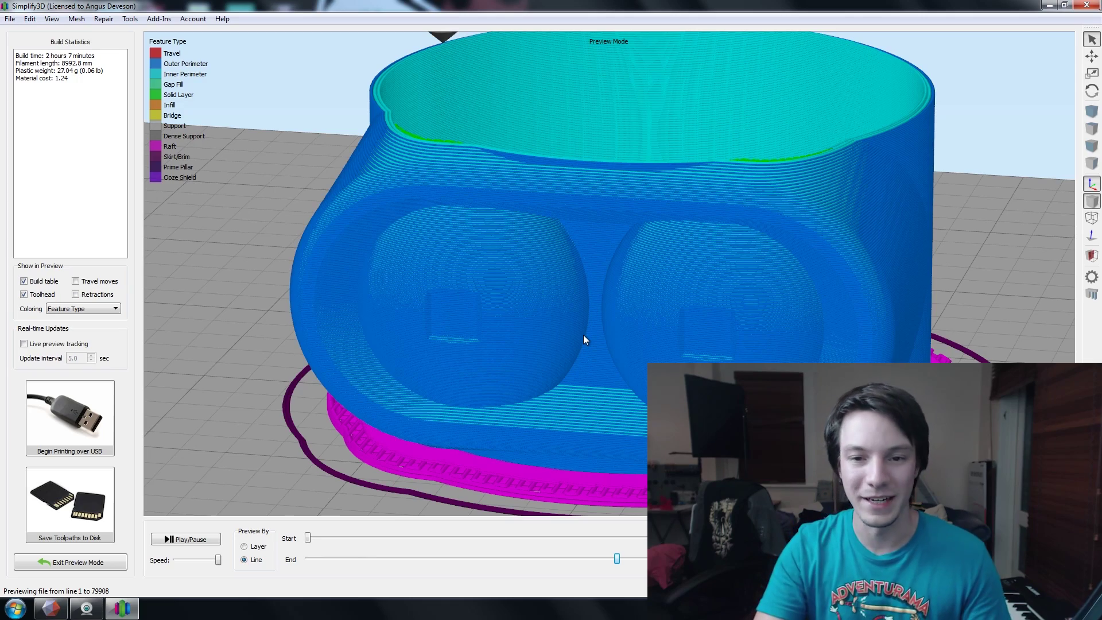
drag(584, 335, 468, 339)
scroll(467, 339, down, 3)
middle_drag(531, 232, 453, 333)
drag(453, 333, 426, 373)
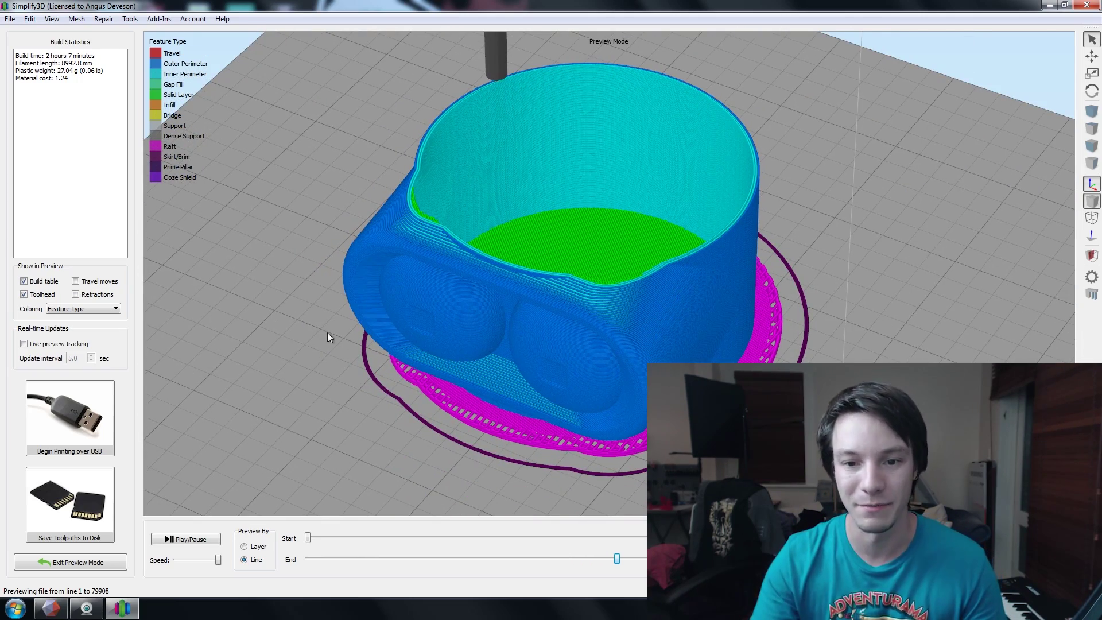
scroll(394, 284, down, 5)
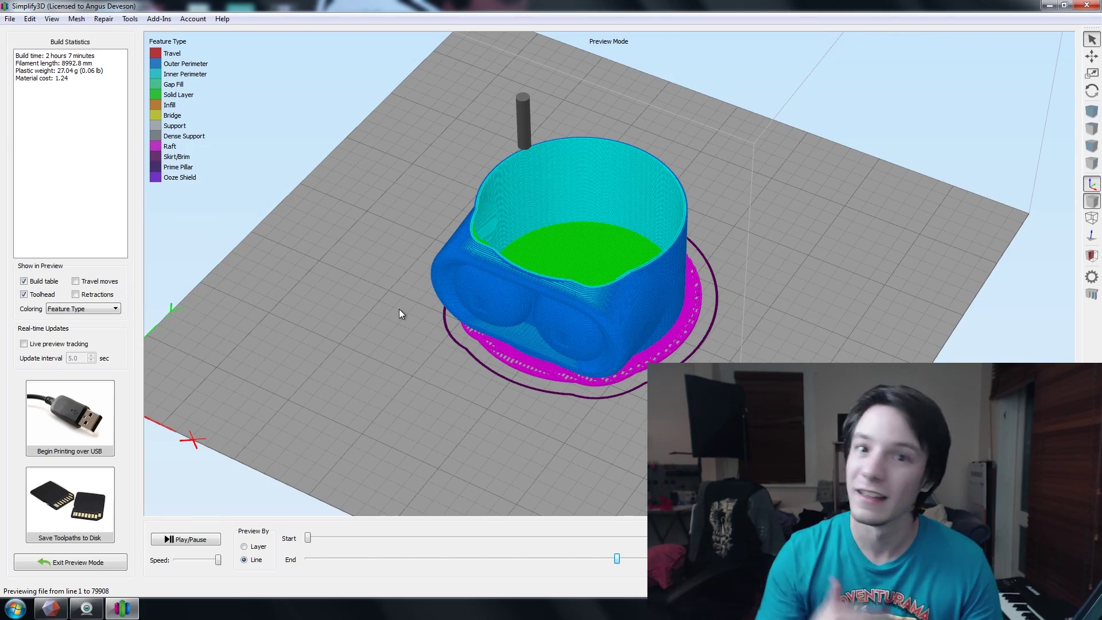